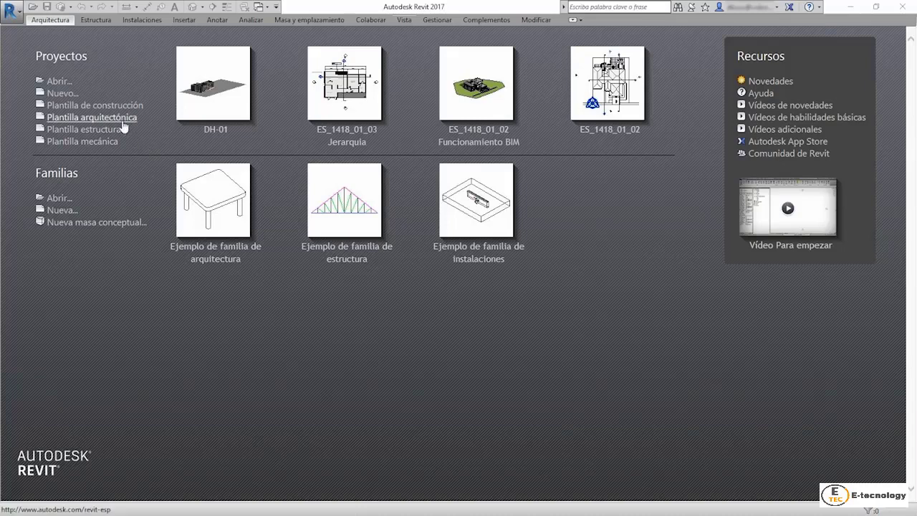
# - Create a project from Plantilla arquitectónica, dock the Project Browser onto Properties, and expand Planos de planta
pyautogui.click(123, 124)
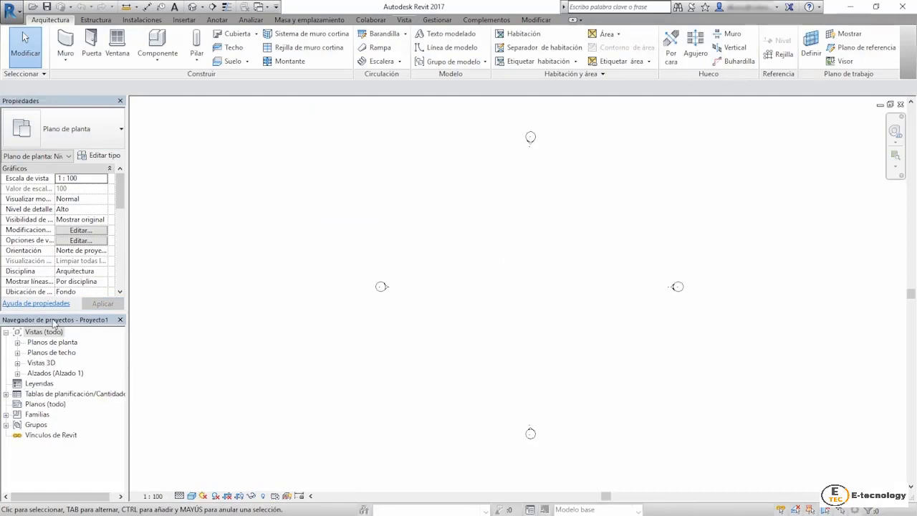
pyautogui.moveTo(54, 322); pyautogui.dragTo(66, 104)
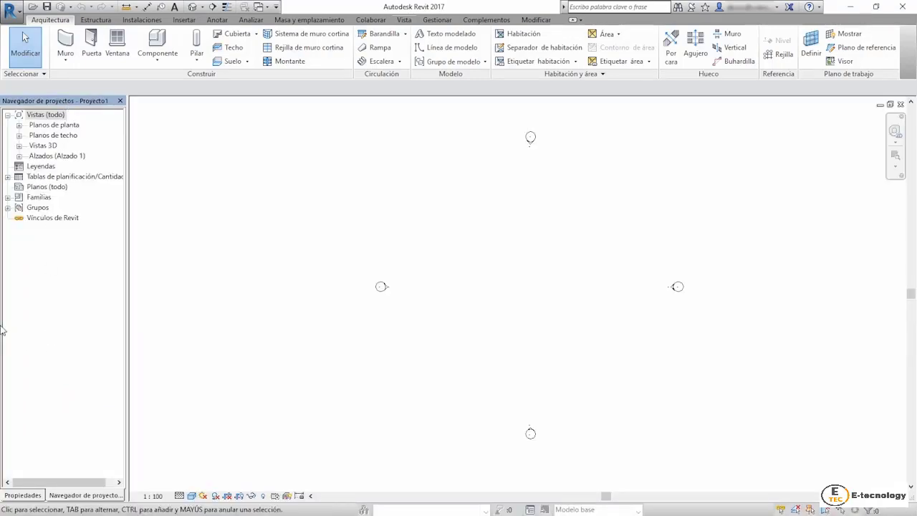
pyautogui.click(19, 125)
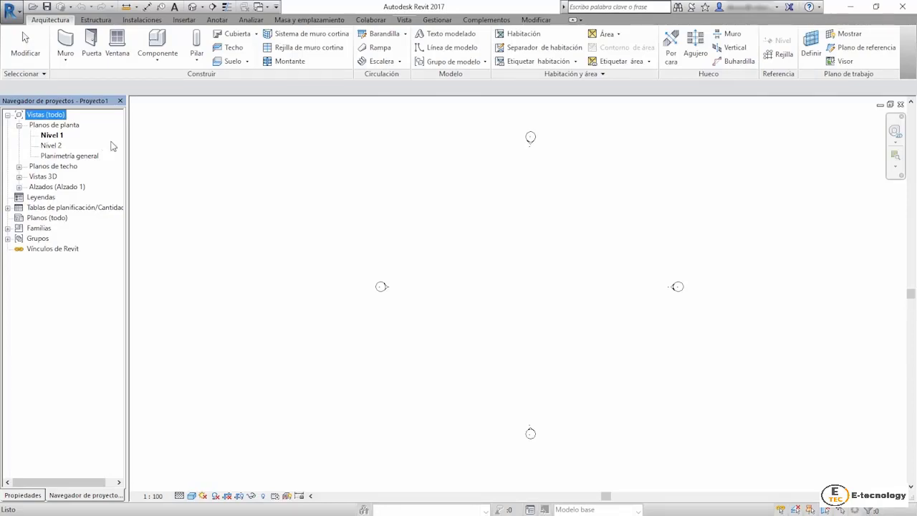
# - Open the Nivel 1, Nivel 2 and Planimetría general floor plan views
pyautogui.doubleClick(55, 136)
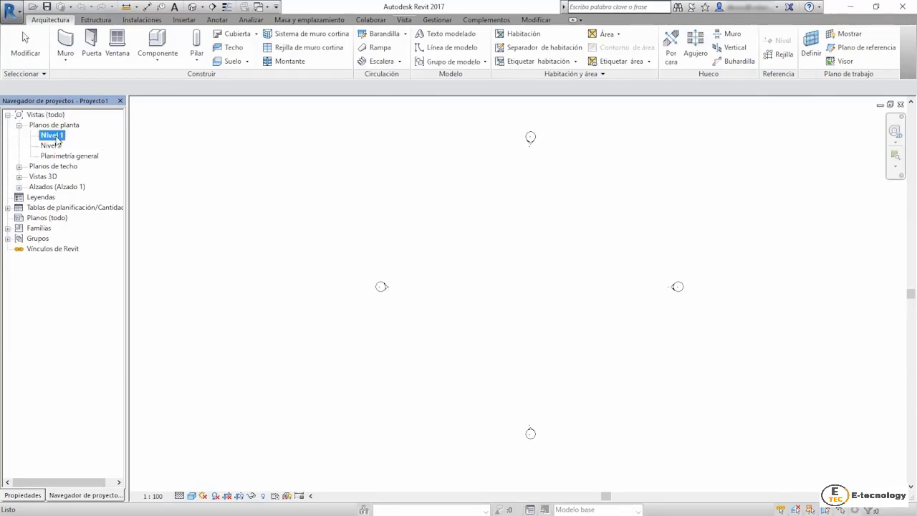
pyautogui.doubleClick(55, 145)
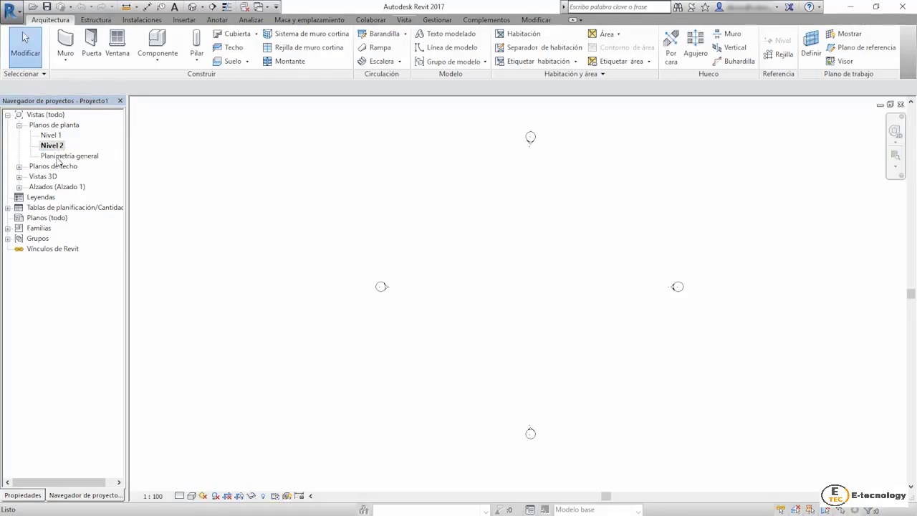
pyautogui.doubleClick(58, 158)
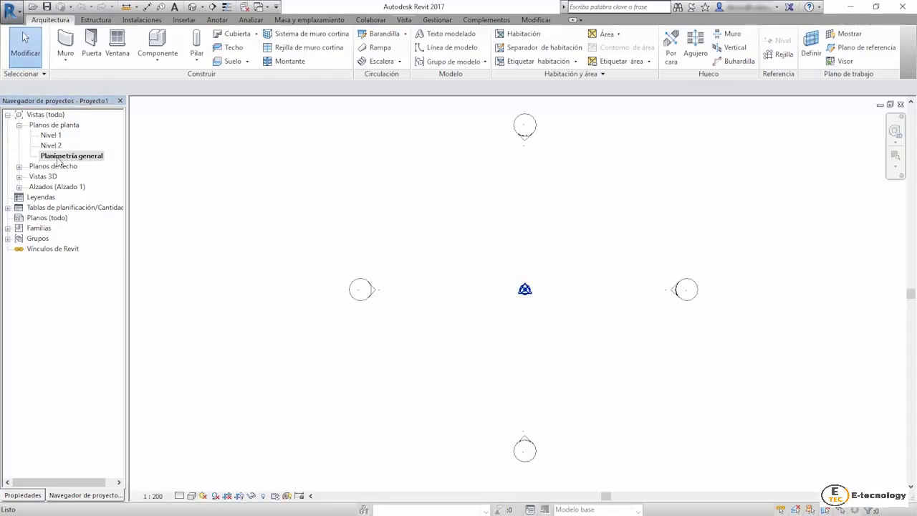
# - Expand ceiling plans, 3D views, elevations and schedules, and widen the Project Browser
pyautogui.click(23, 173)
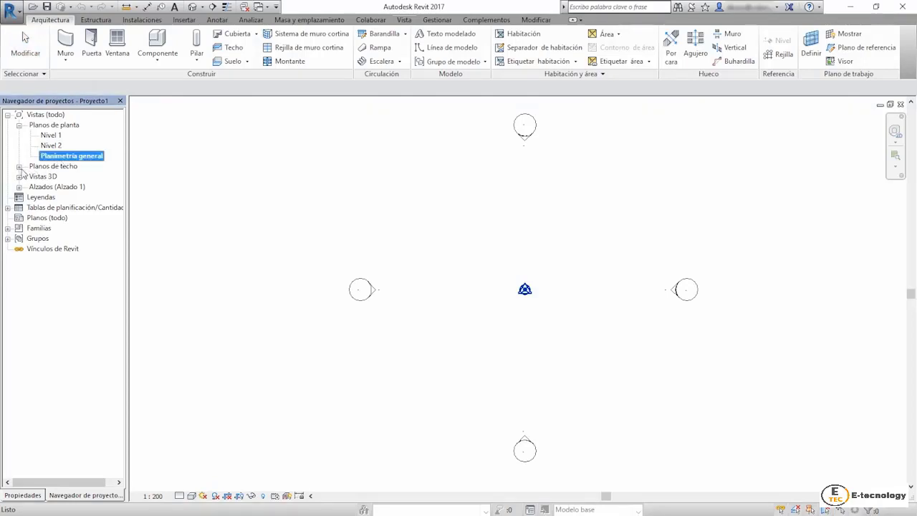
pyautogui.click(19, 166)
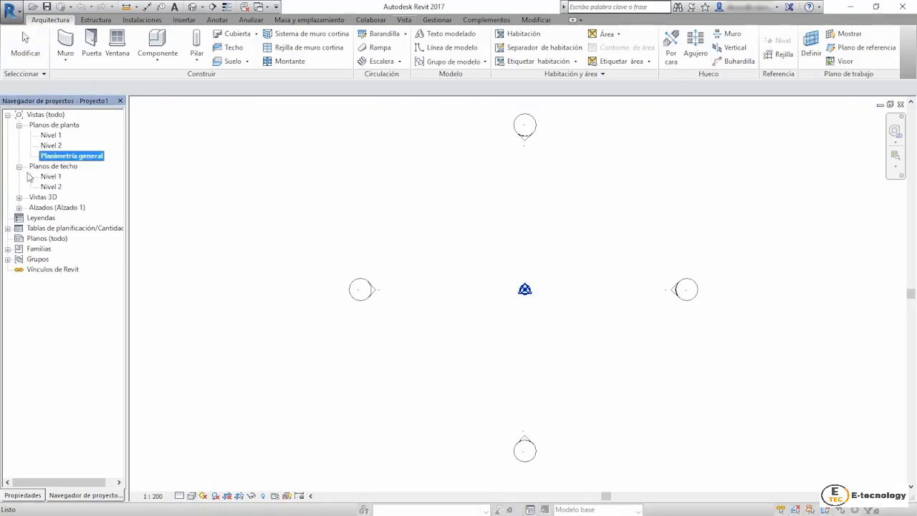
pyautogui.click(20, 198)
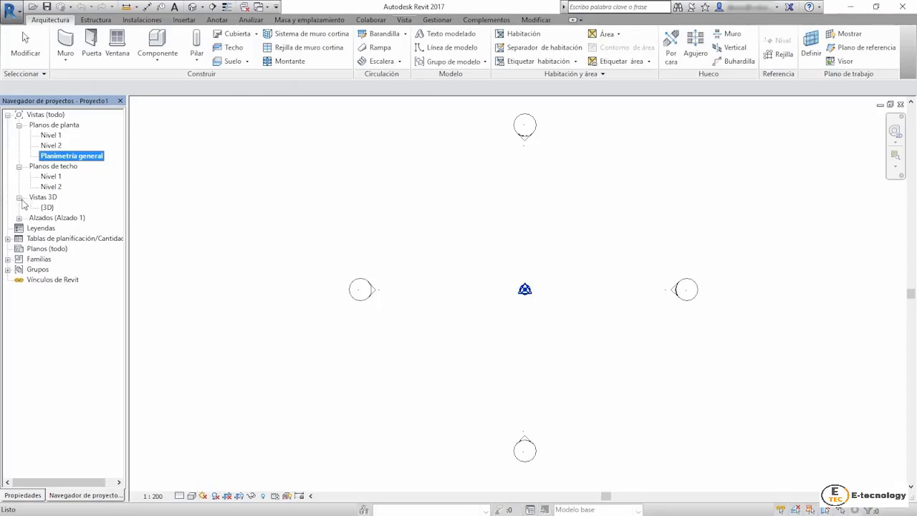
pyautogui.click(20, 218)
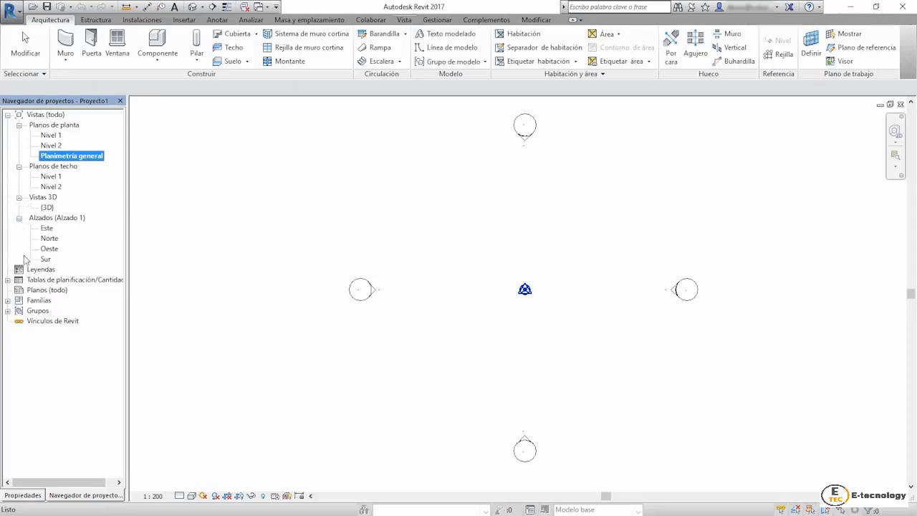
pyautogui.click(7, 279)
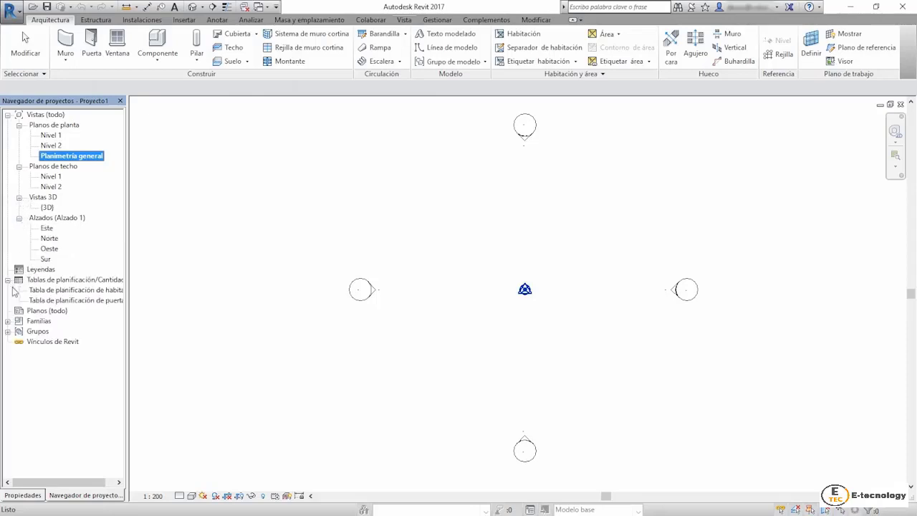
pyautogui.moveTo(126, 252); pyautogui.dragTo(201, 260)
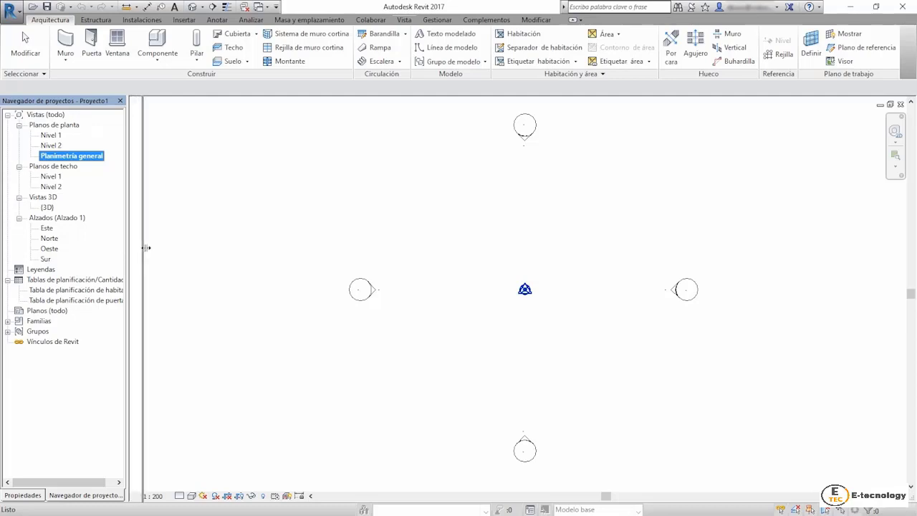
# - Expand Familias and briefly inspect the Perfiles, Muros and Cubiertas families
pyautogui.click(7, 321)
pyautogui.click(18, 311)
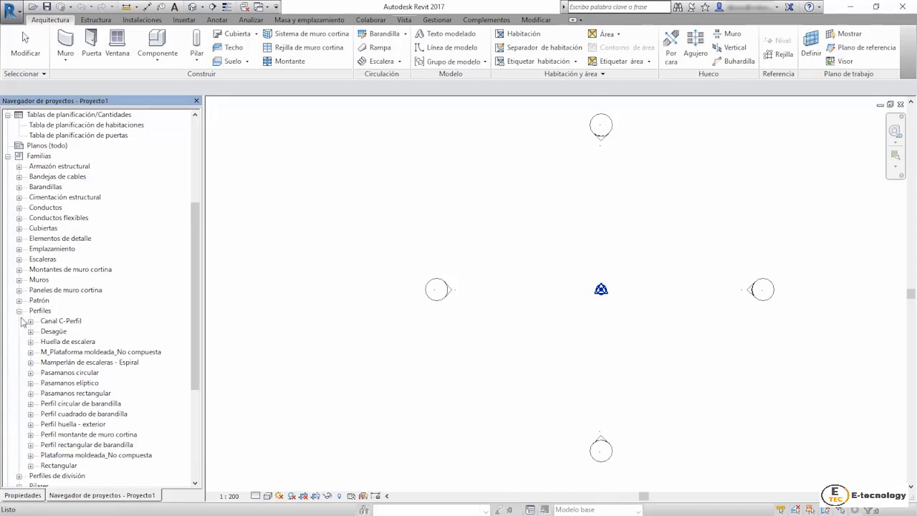
pyautogui.click(19, 310)
pyautogui.click(19, 279)
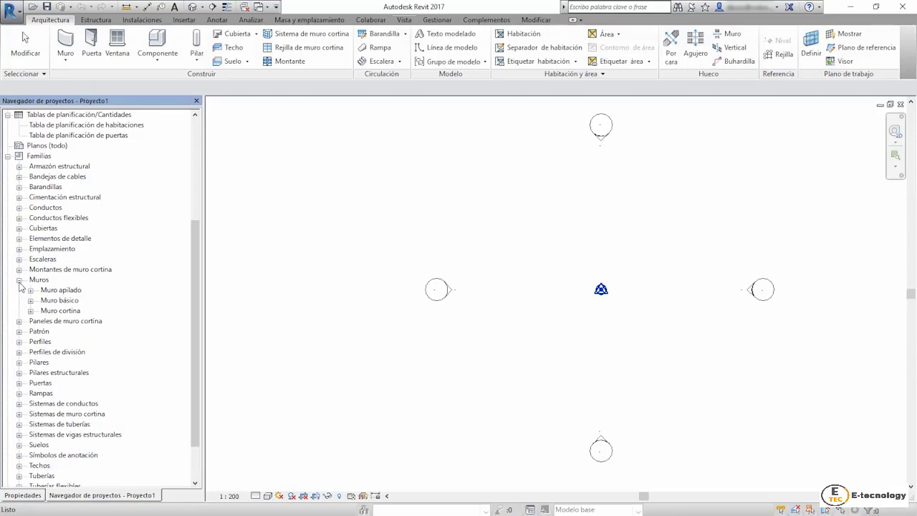
pyautogui.click(19, 281)
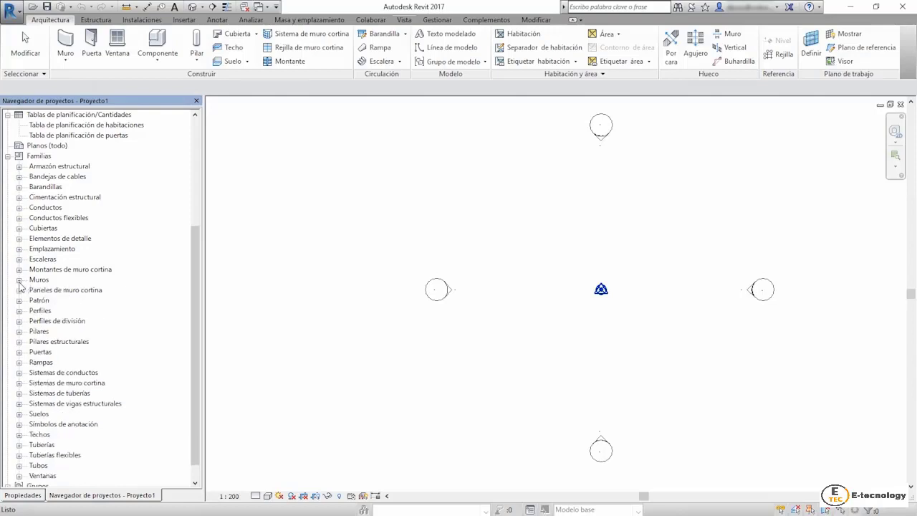
pyautogui.click(19, 228)
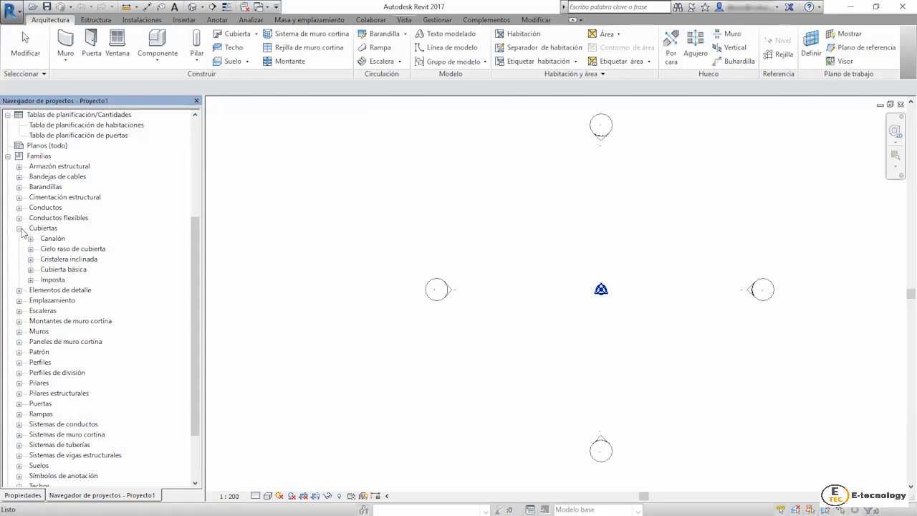
pyautogui.click(19, 227)
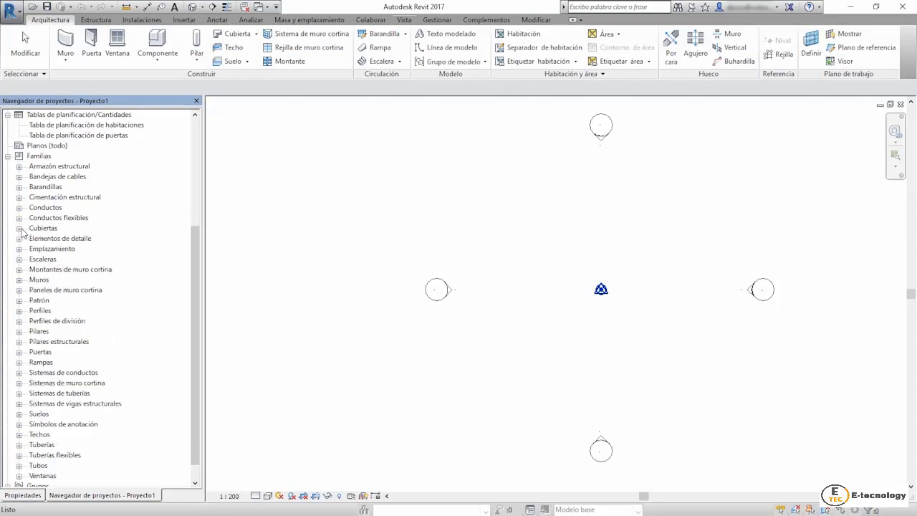
pyautogui.scroll(-1, 23, 286)
# - Inspect the Suelos floor types and the basic and compound Techos ceiling types
pyautogui.click(20, 393)
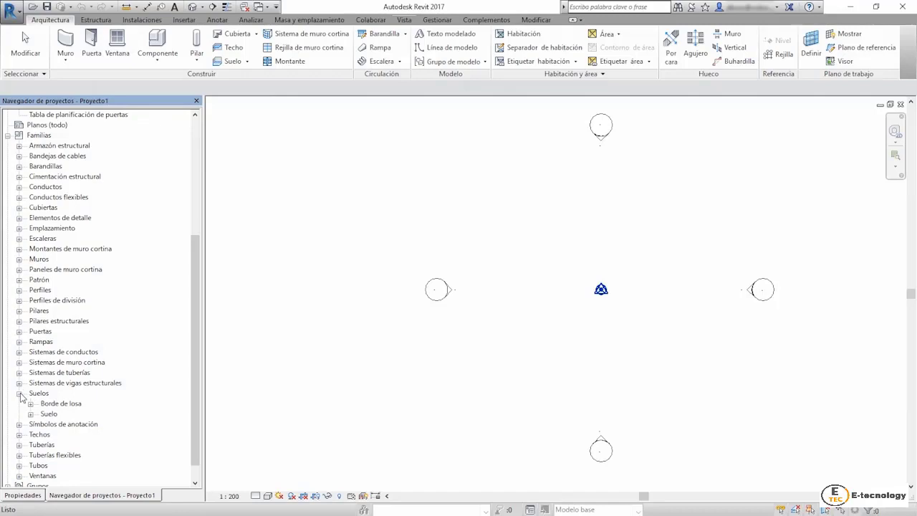
pyautogui.click(30, 414)
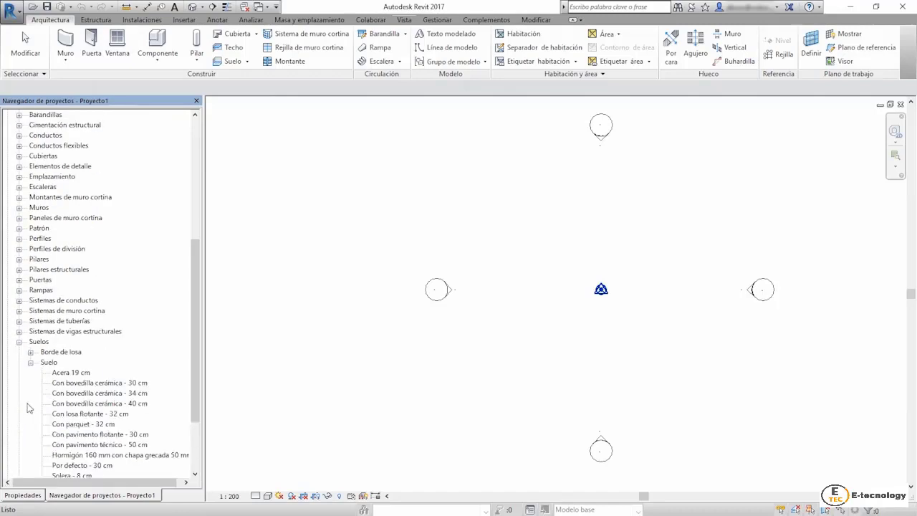
pyautogui.scroll(-1, 80, 393)
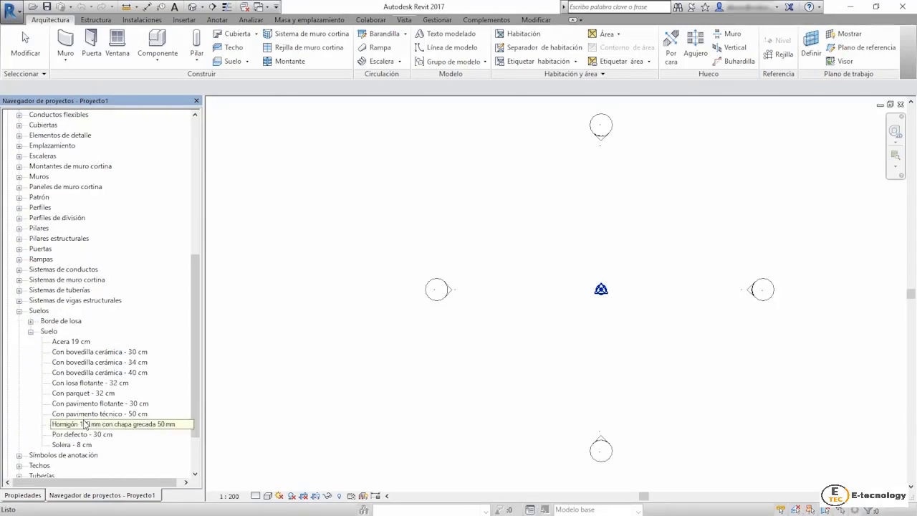
pyautogui.click(30, 332)
pyautogui.click(18, 414)
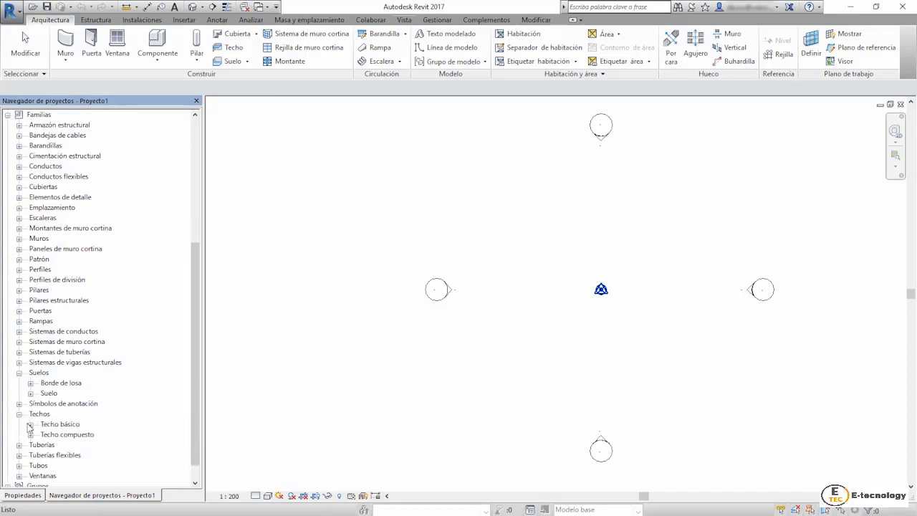
pyautogui.click(30, 424)
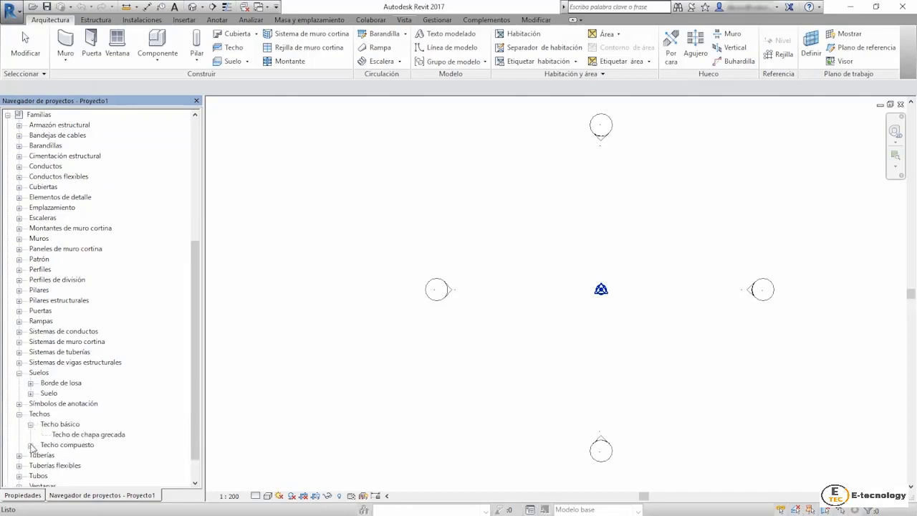
pyautogui.click(30, 444)
pyautogui.scroll(-1, 34, 447)
pyautogui.scroll(-1, 37, 444)
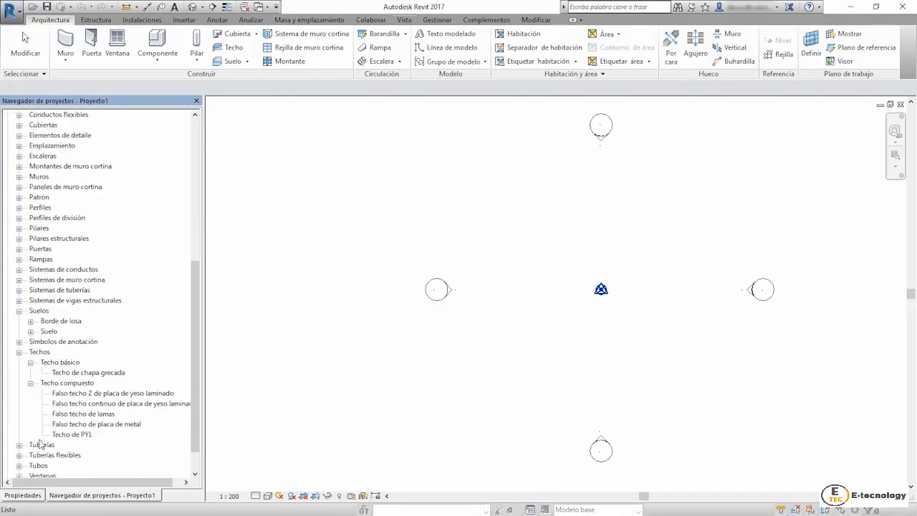
pyautogui.scroll(-1, 41, 445)
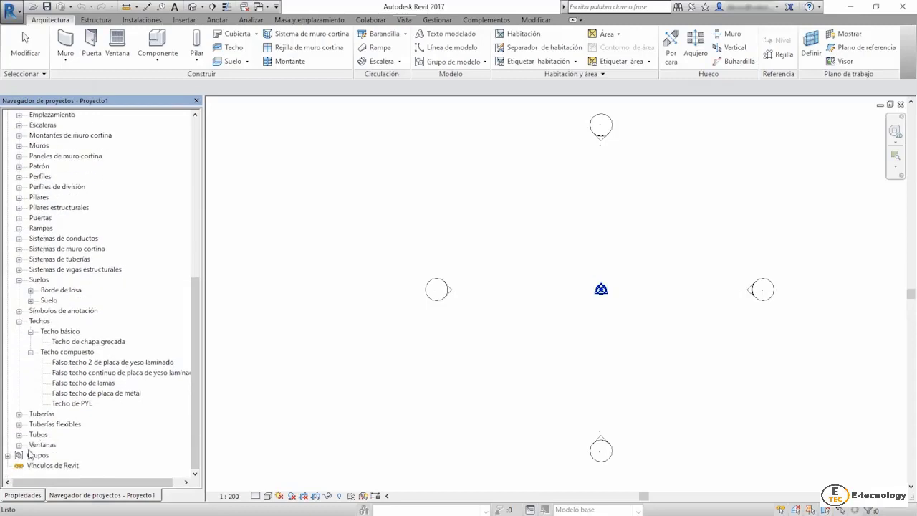
# - Review the Ventanas window families, collapse the opened categories and scroll back to the top
pyautogui.click(19, 445)
pyautogui.scroll(-1, 30, 445)
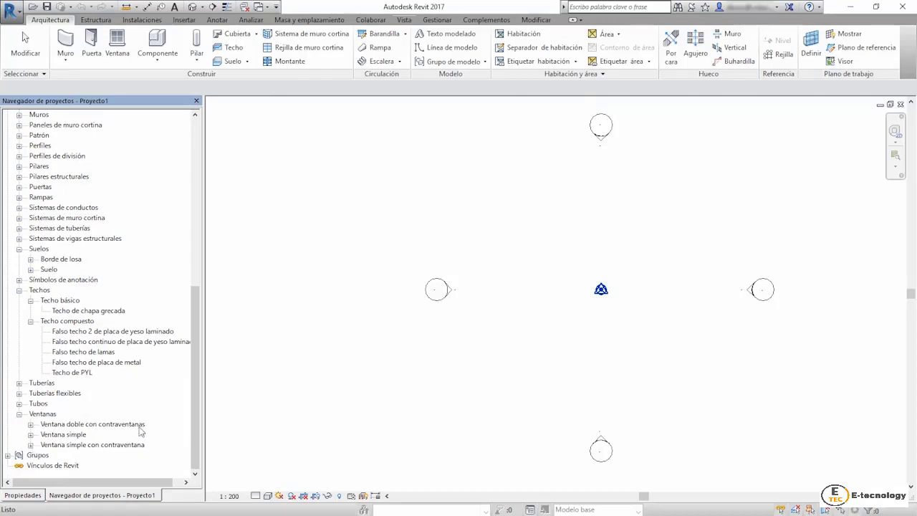
pyautogui.click(19, 414)
pyautogui.click(18, 321)
pyautogui.scroll(3, 24, 315)
pyautogui.scroll(1, 25, 308)
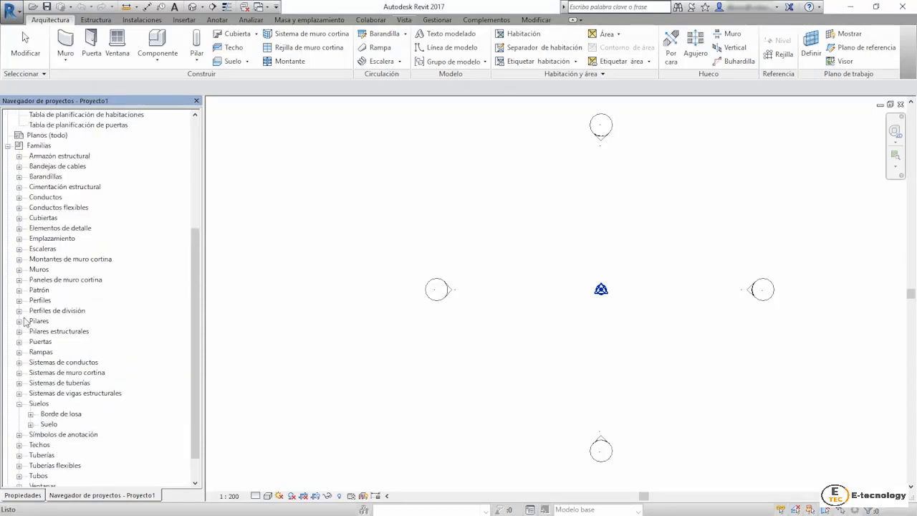
pyautogui.scroll(3, 23, 297)
pyautogui.scroll(2, 22, 287)
pyautogui.scroll(1, 23, 284)
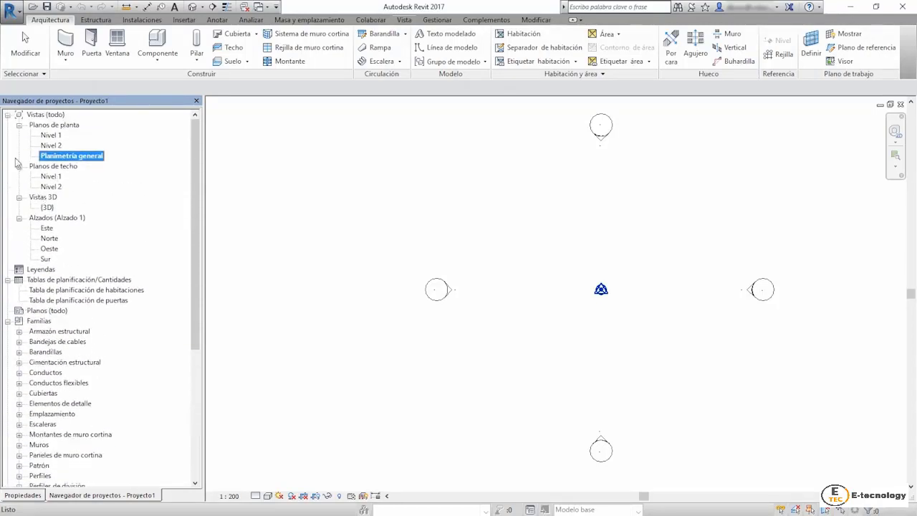
# - Collapse Familias and start a new project from Plantilla estructural on the start screen
pyautogui.click(8, 321)
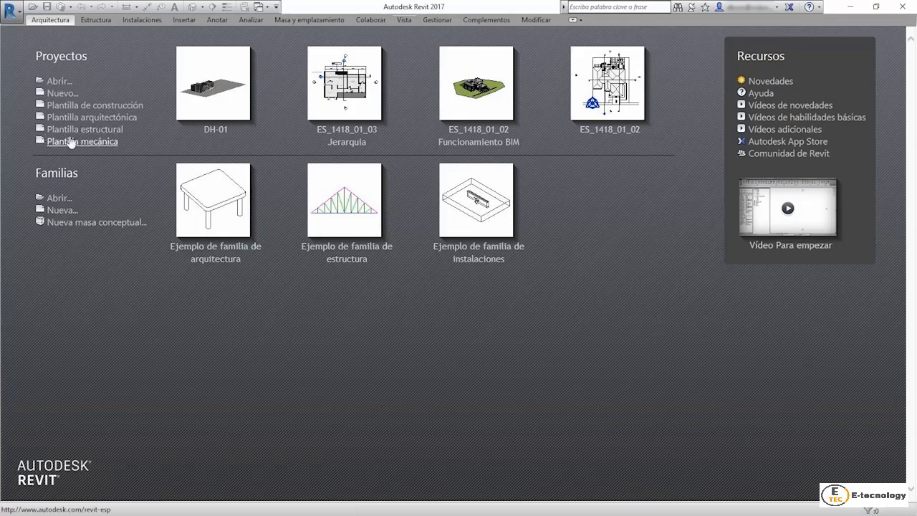
pyautogui.moveTo(85, 129)
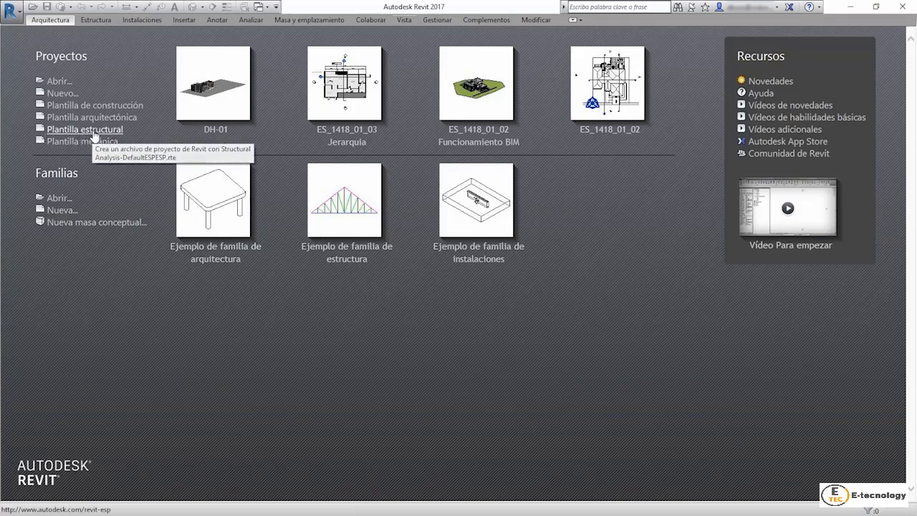
pyautogui.click(94, 131)
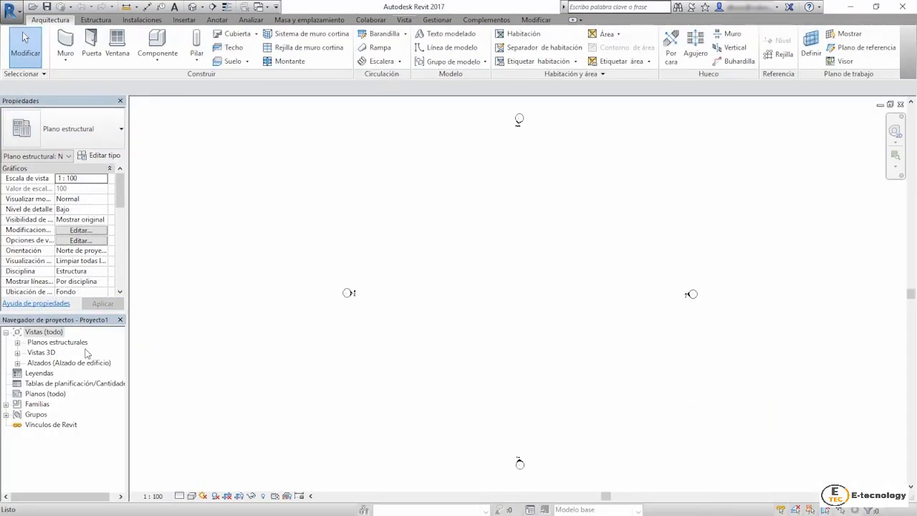
# - Open the Emplazamiento, Nivel 1, Nivel 1 - Analítico, Nivel 2 and Nivel 2 - Analítico plans
pyautogui.click(17, 343)
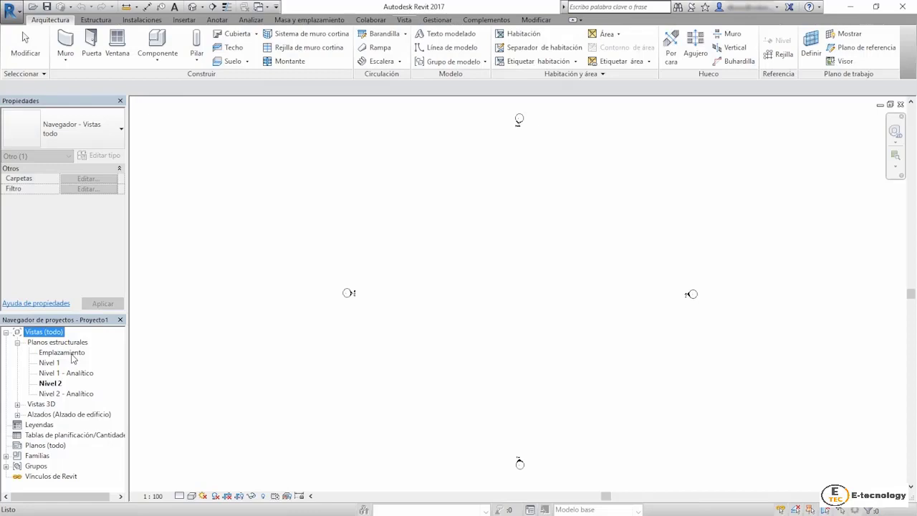
pyautogui.click(72, 358)
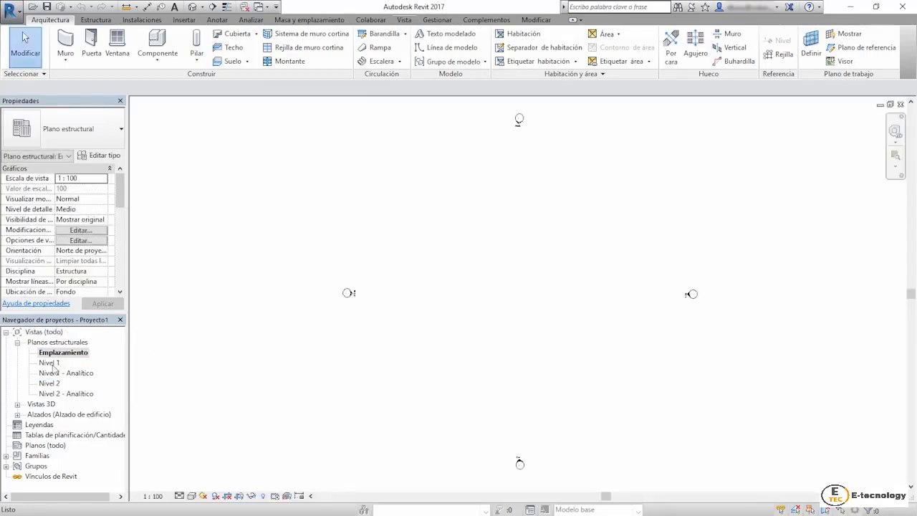
pyautogui.doubleClick(52, 366)
pyautogui.doubleClick(53, 373)
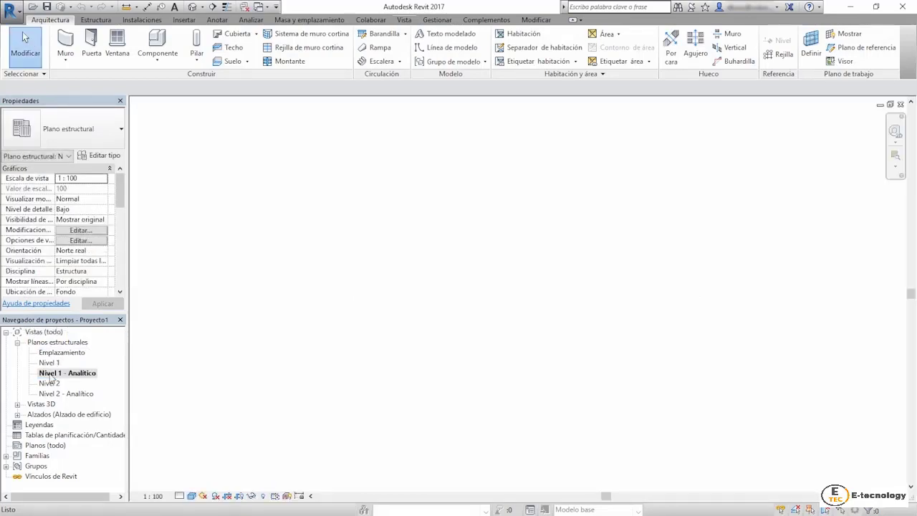
pyautogui.doubleClick(50, 384)
pyautogui.doubleClick(68, 394)
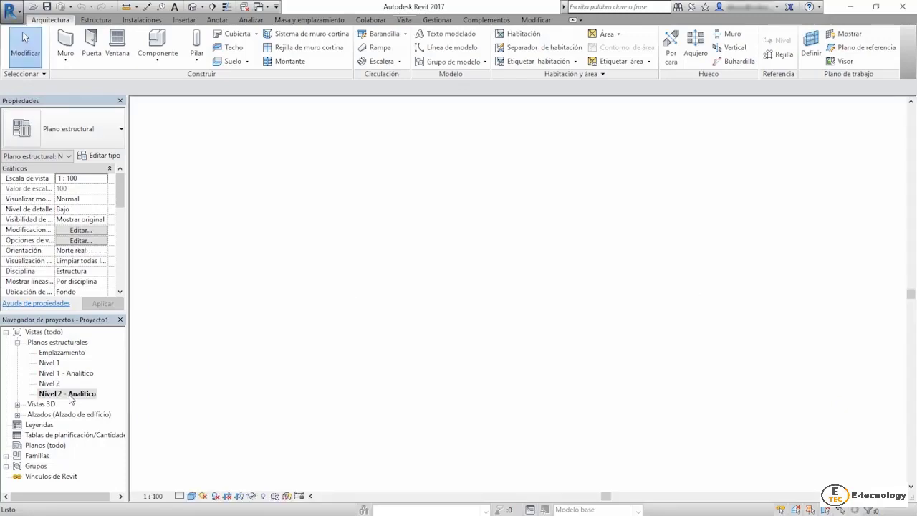
# - Open the Modelo analítico 3D view and expand the elevations list
pyautogui.click(17, 404)
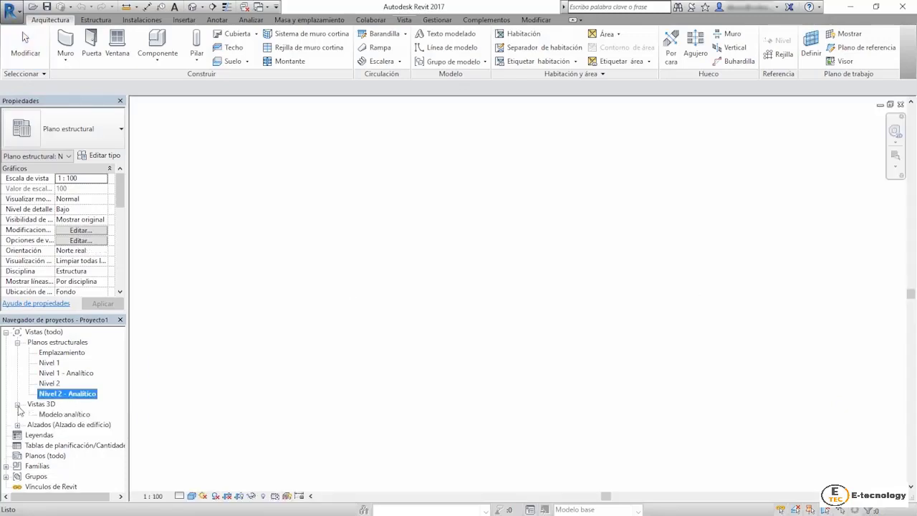
pyautogui.doubleClick(63, 414)
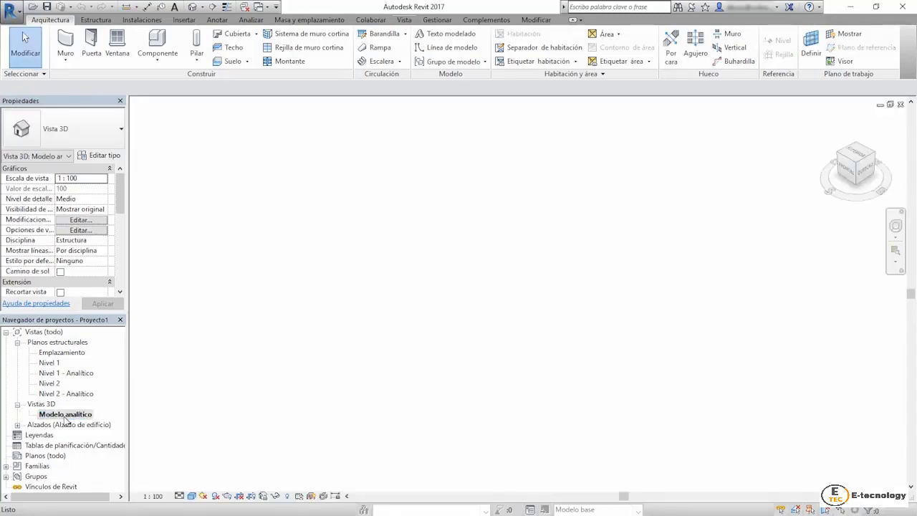
pyautogui.click(17, 425)
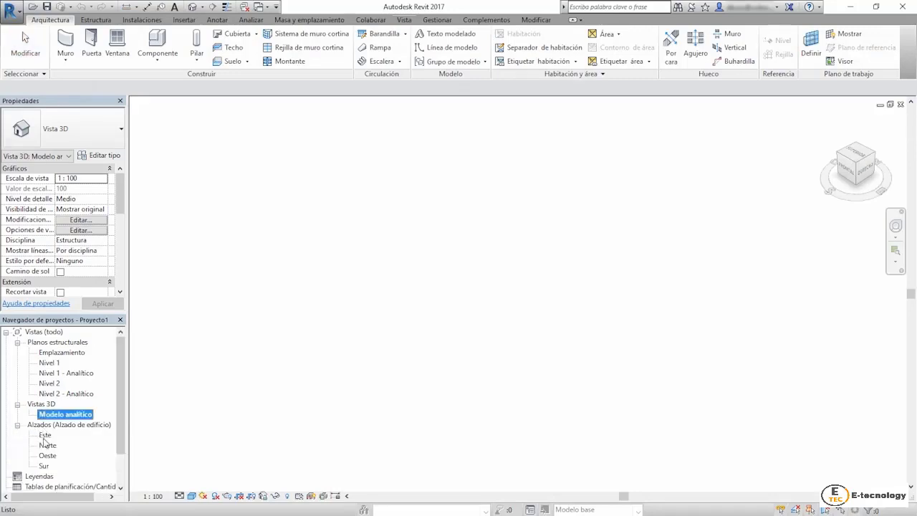
pyautogui.scroll(-1, 63, 470)
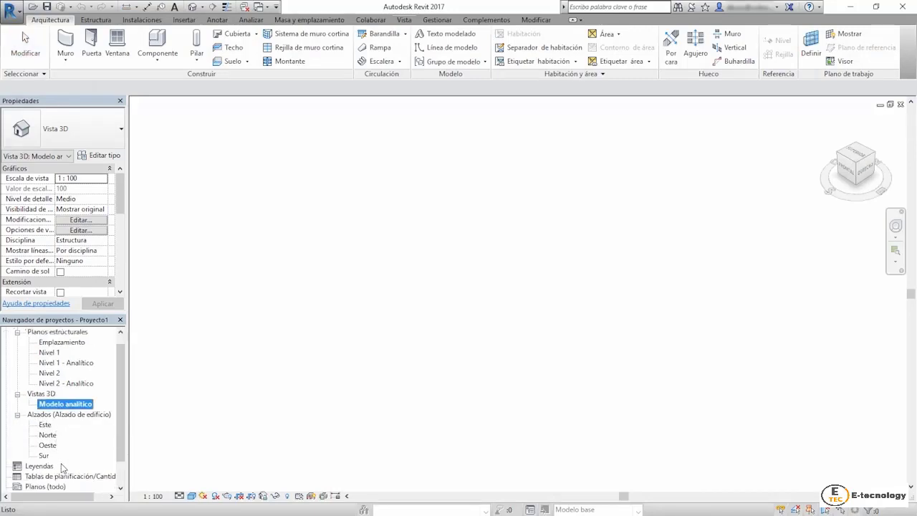
pyautogui.scroll(-2, 62, 467)
pyautogui.click(7, 466)
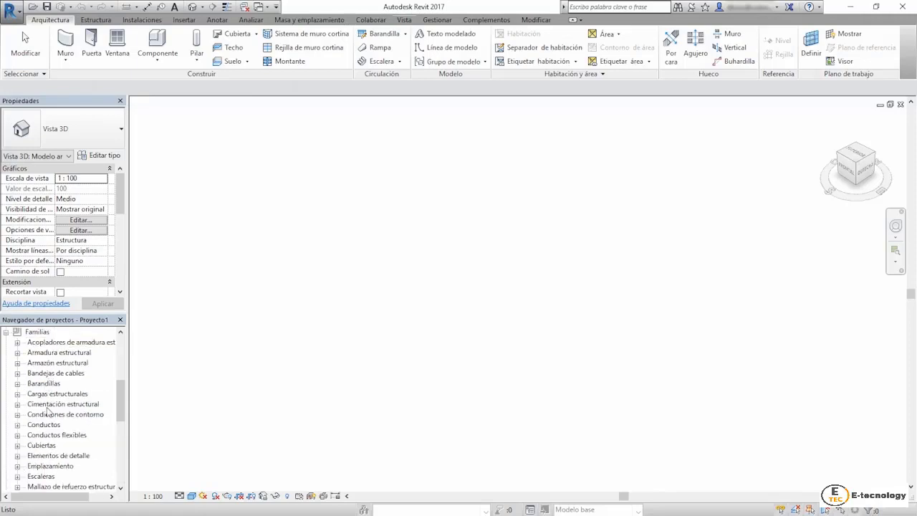
pyautogui.click(17, 353)
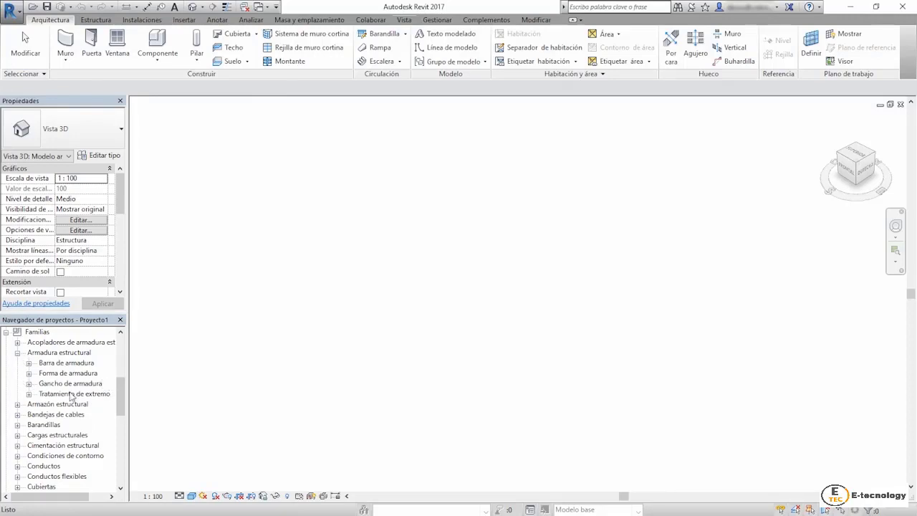
pyautogui.click(17, 404)
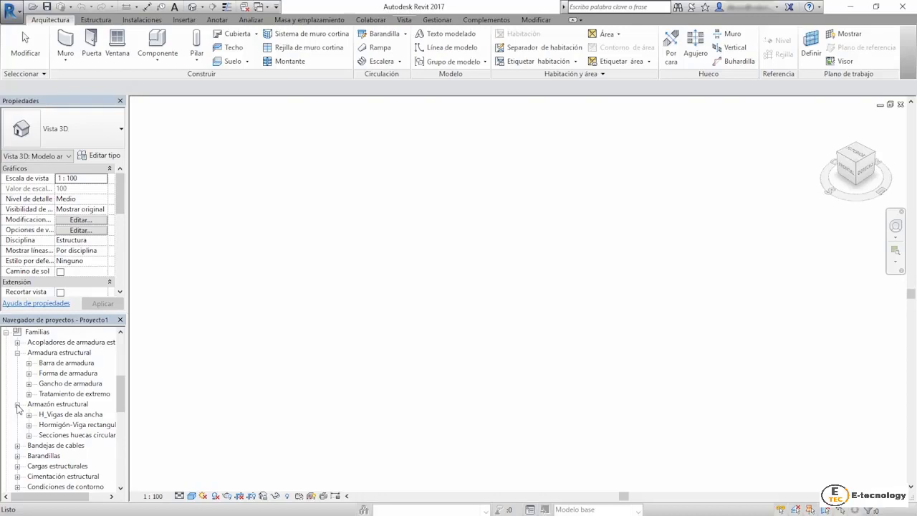
pyautogui.scroll(-1, 18, 409)
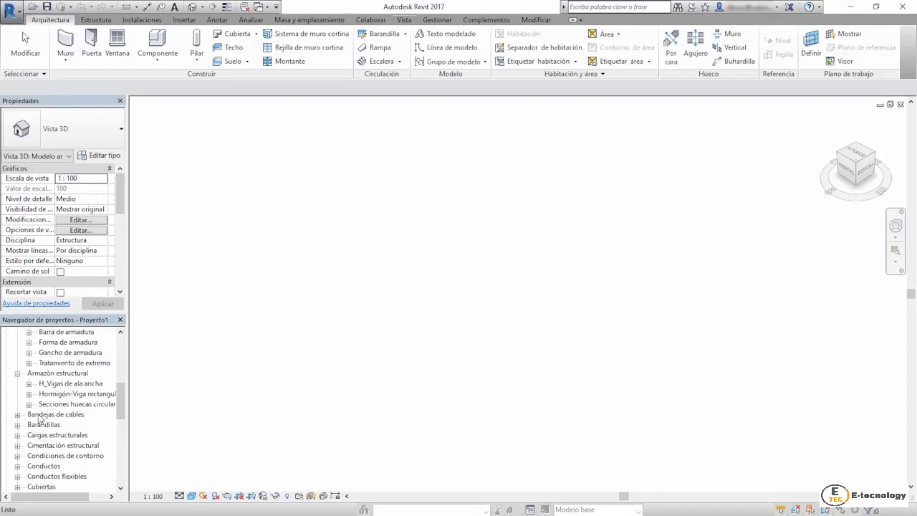
pyautogui.scroll(1, 22, 411)
pyautogui.scroll(2, 36, 416)
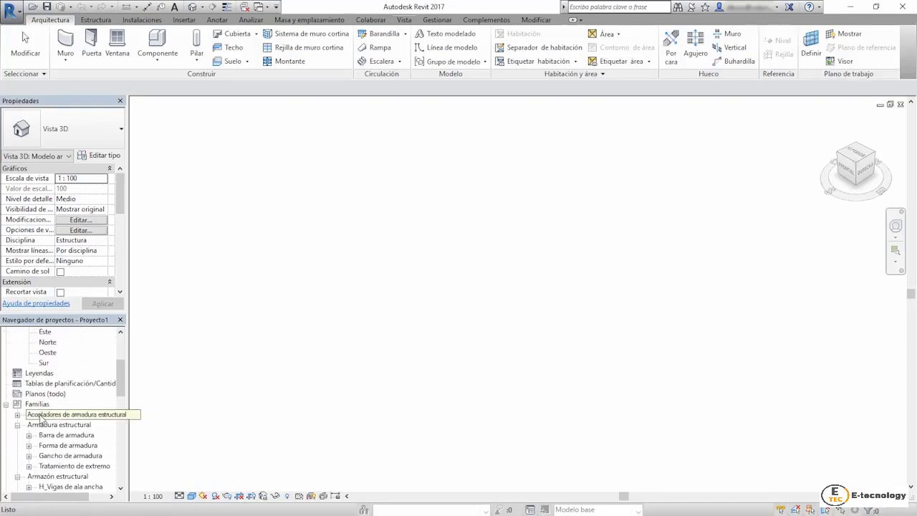
pyautogui.scroll(1, 50, 401)
pyautogui.scroll(1, 54, 380)
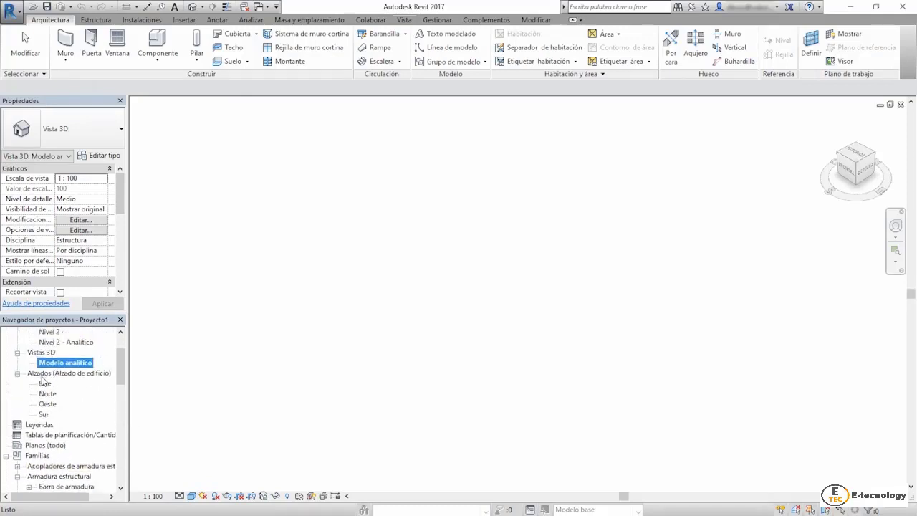
pyautogui.scroll(1, 43, 380)
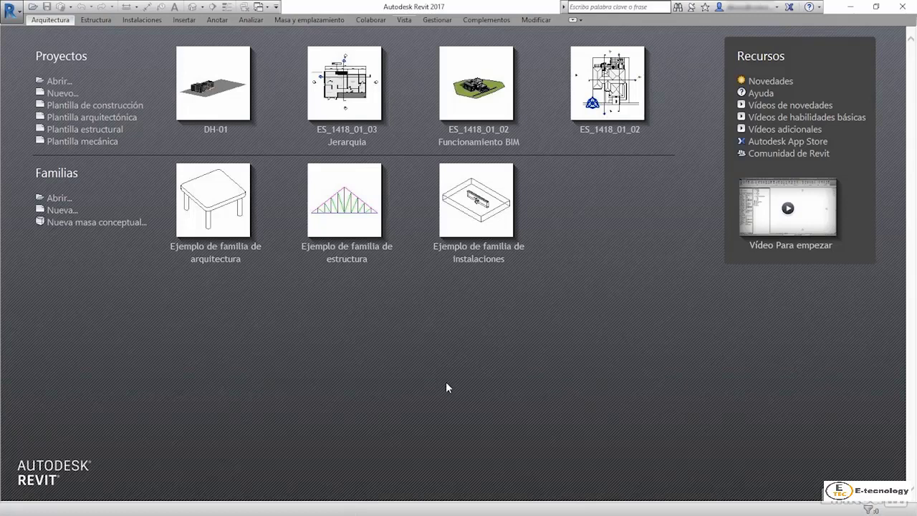
# - Start a new project via Proyectos > Nuevo on the Recent Files screen
pyautogui.click(52, 94)
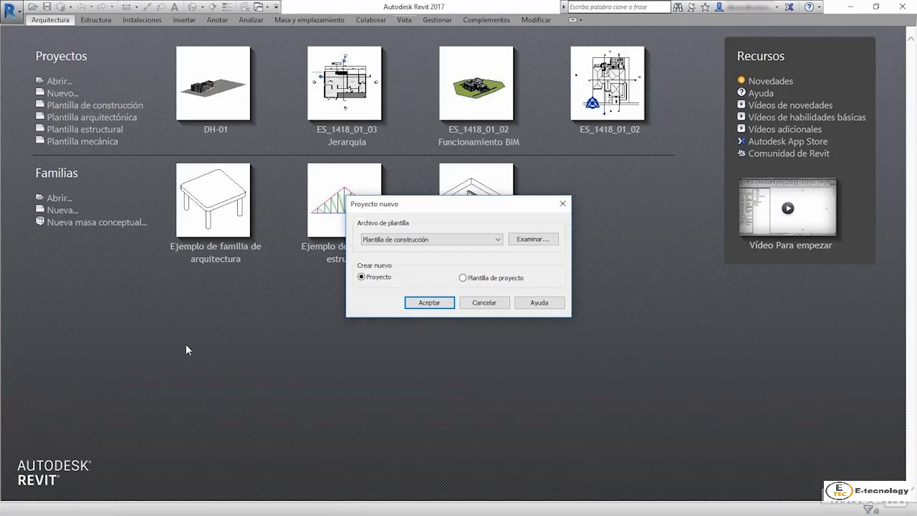
# - Set the new project's template to <Ninguno> and accept the Proyecto nuevo dialog
pyautogui.click(497, 240)
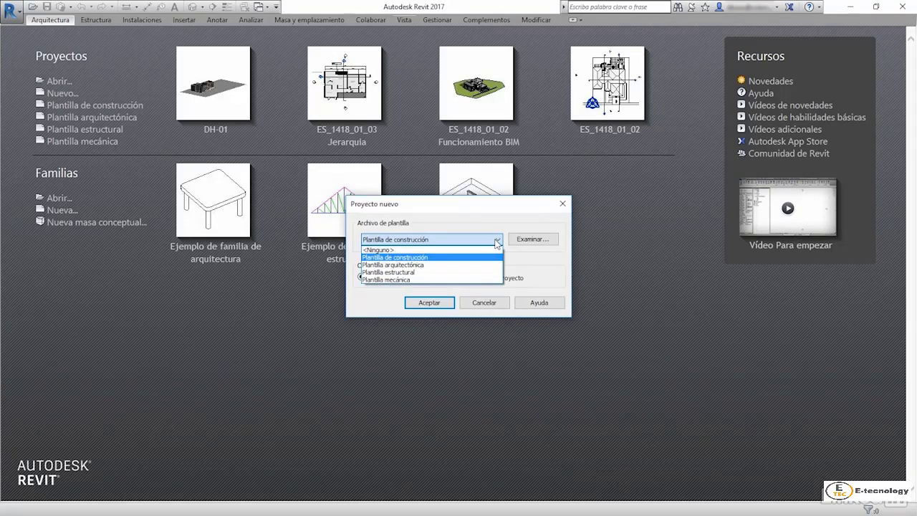
pyautogui.click(440, 250)
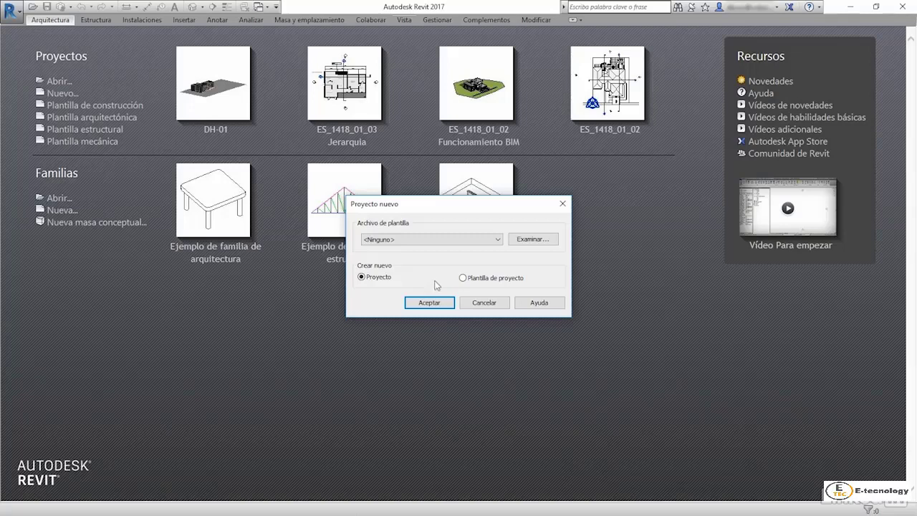
pyautogui.click(435, 306)
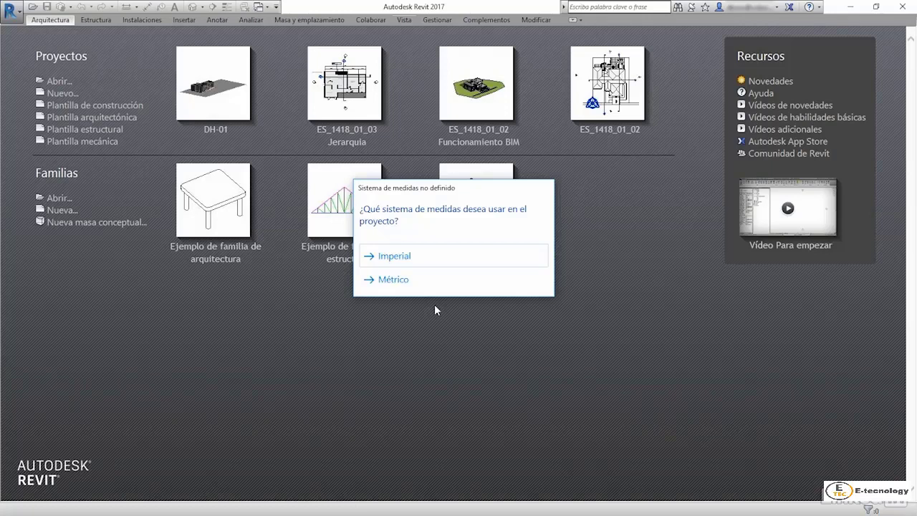
# - Choose Métrico, narrow the Project Browser, and expand structural, floor and ceiling plans showing Nivel 1
pyautogui.click(406, 285)
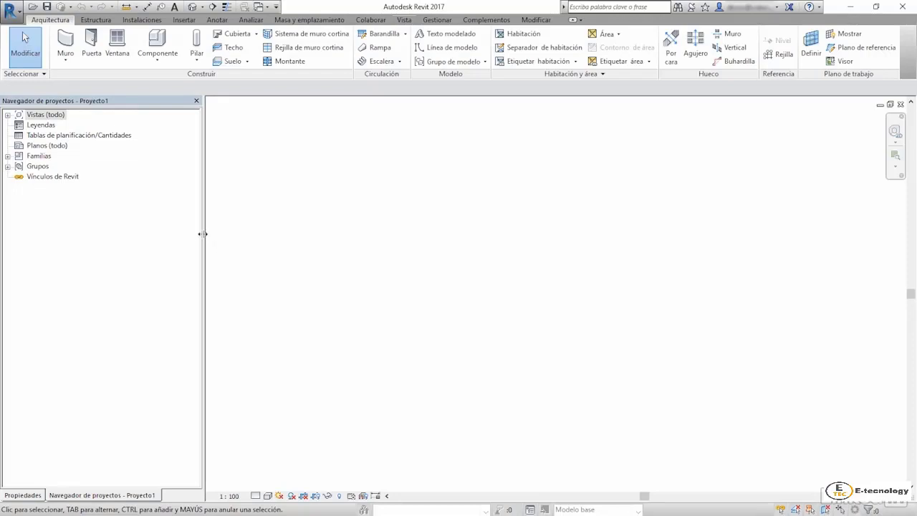
pyautogui.moveTo(202, 234); pyautogui.dragTo(166, 234)
pyautogui.click(8, 115)
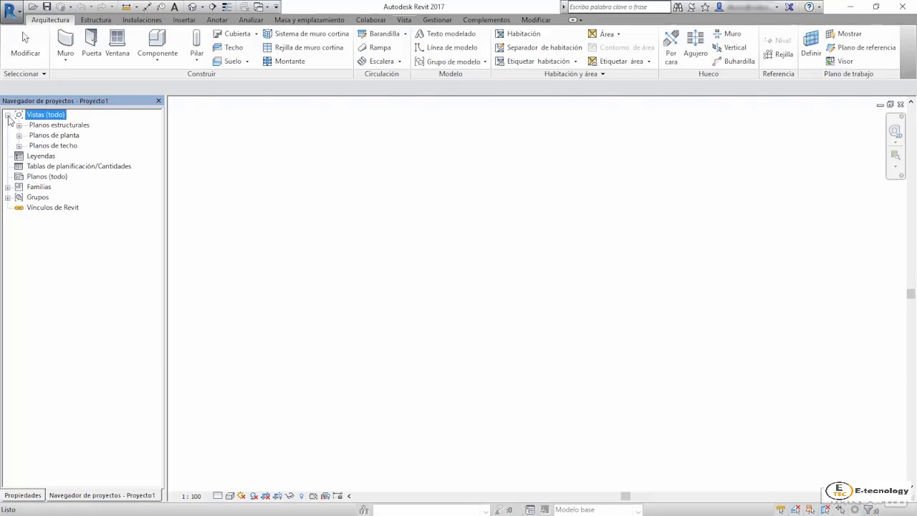
pyautogui.click(19, 125)
pyautogui.click(19, 146)
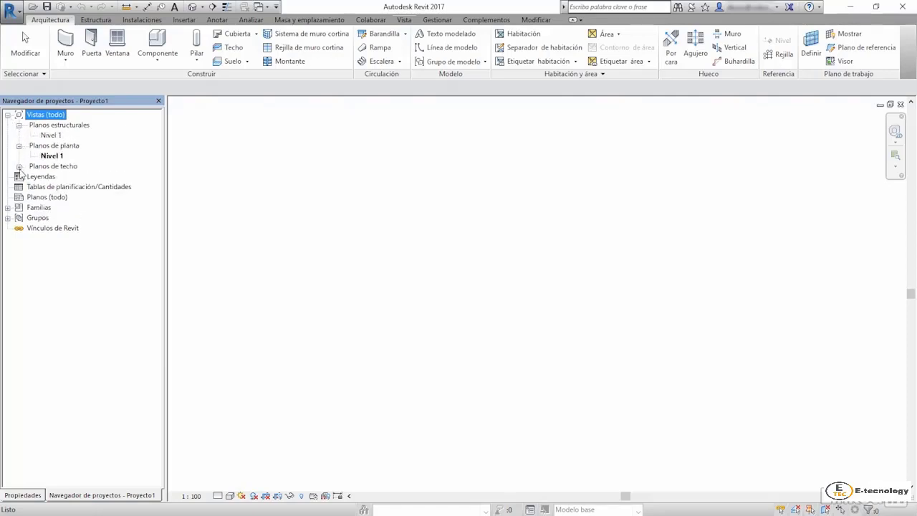
pyautogui.click(19, 166)
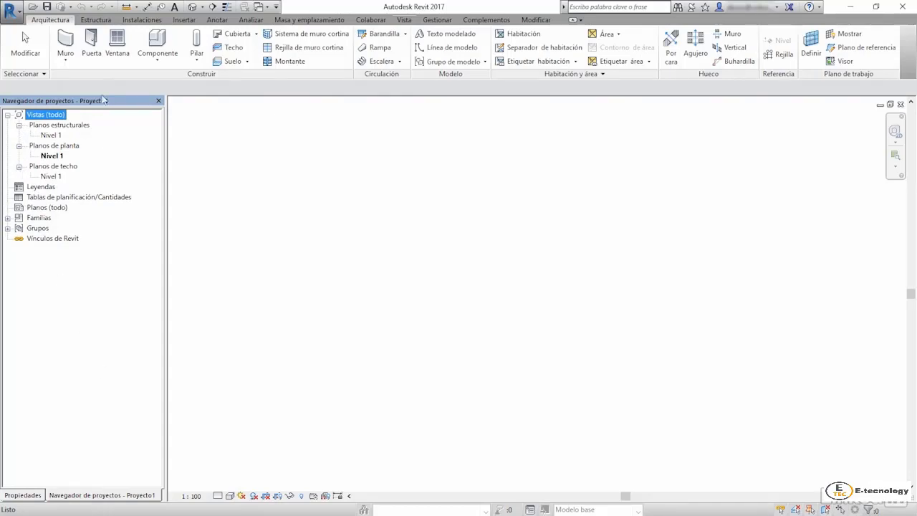
# - Draw three connected walls: a top horizontal, a downward vertical and a bottom horizontal segment
pyautogui.click(63, 63)
pyautogui.click(79, 79)
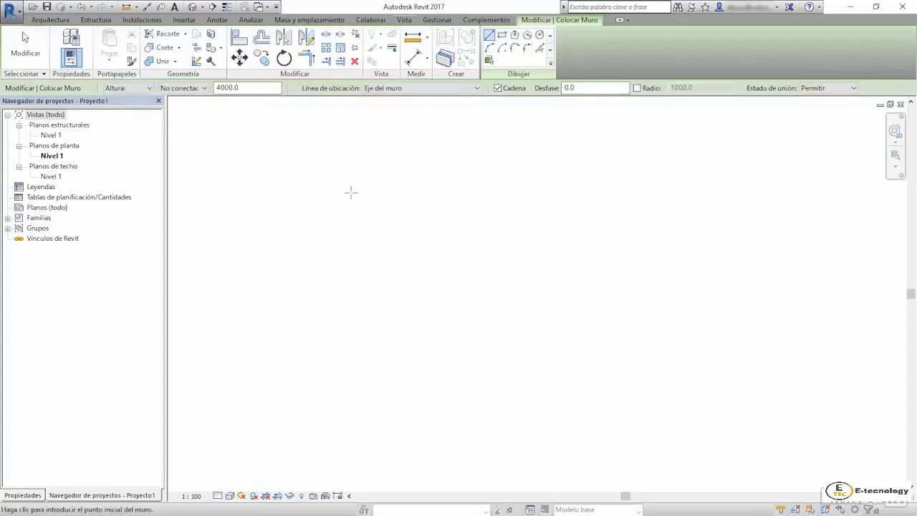
pyautogui.click(362, 220)
pyautogui.click(636, 219)
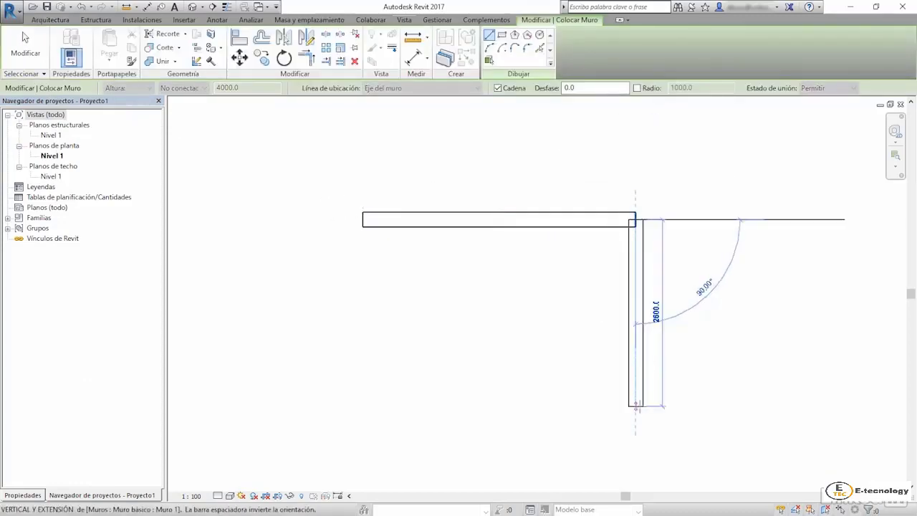
pyautogui.click(635, 406)
pyautogui.click(814, 406)
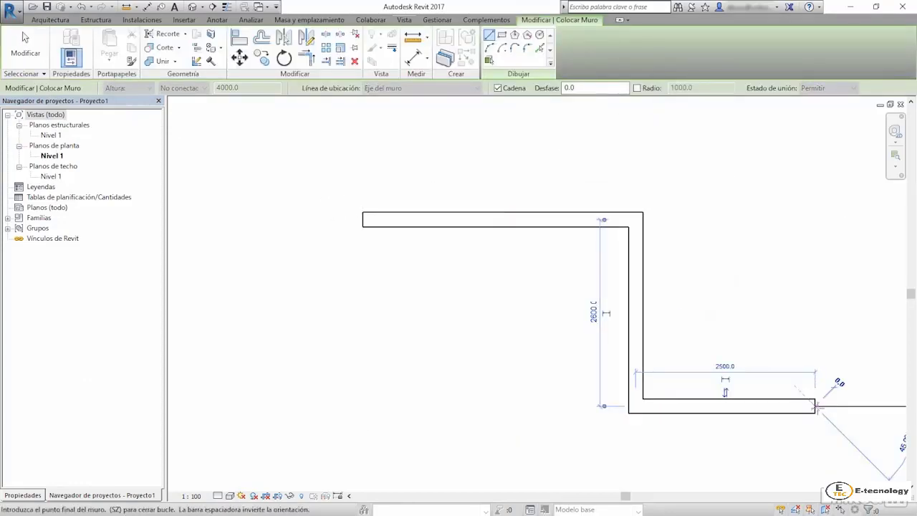
pyautogui.press('Escape')
pyautogui.press('Escape')
# - Check the bottom wall's type in Properties, then start the Puerta door tool
pyautogui.click(704, 406)
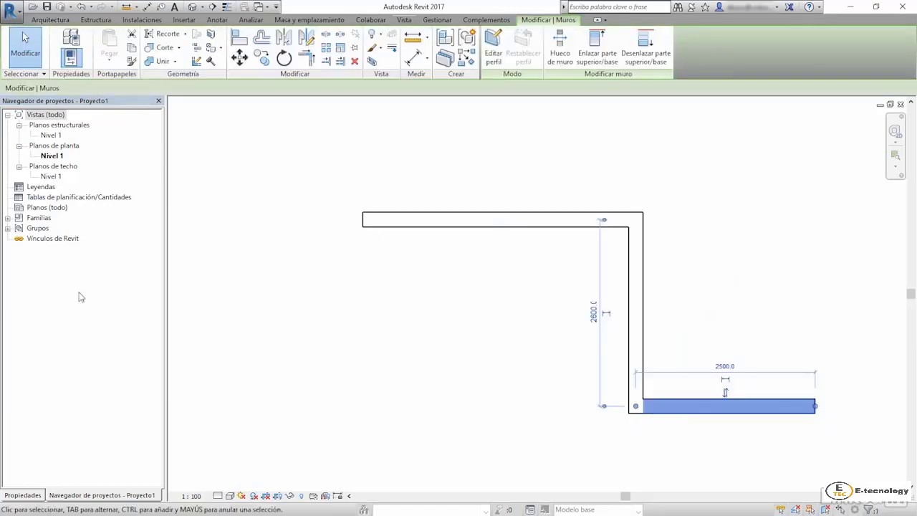
pyautogui.click(36, 498)
pyautogui.click(154, 134)
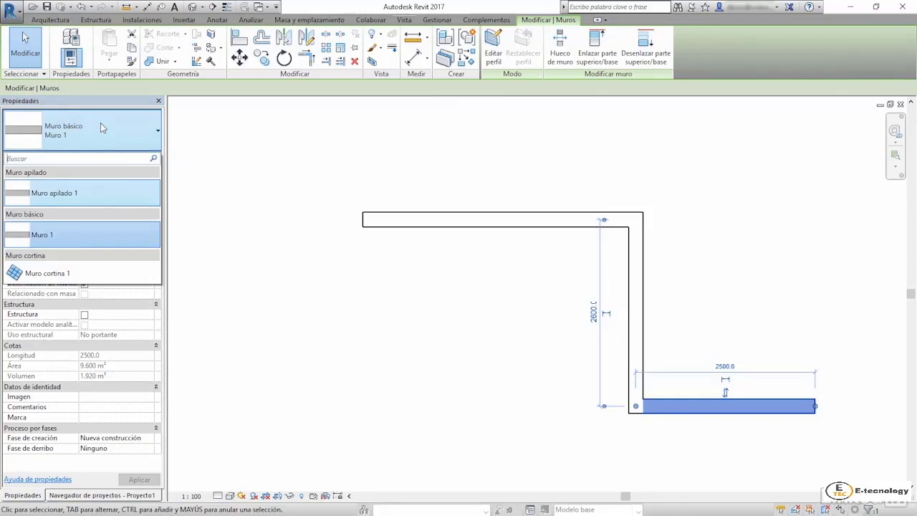
pyautogui.click(50, 19)
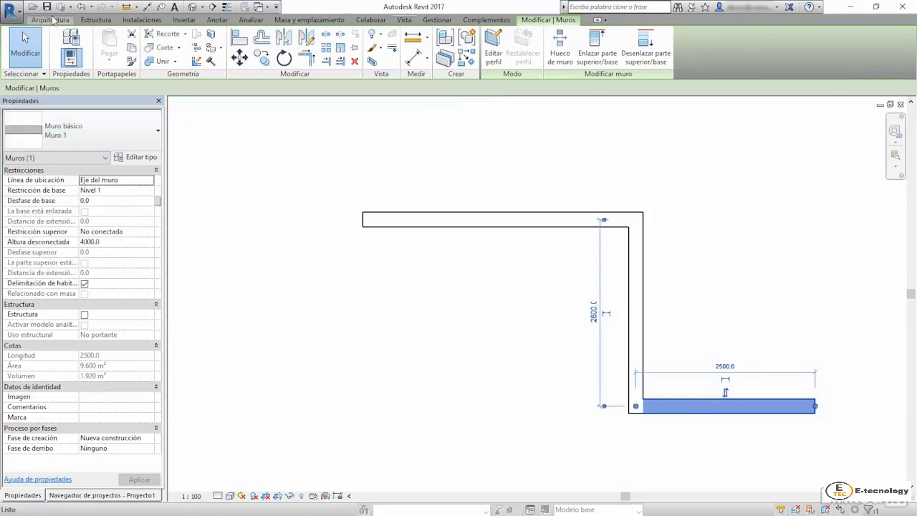
pyautogui.click(92, 44)
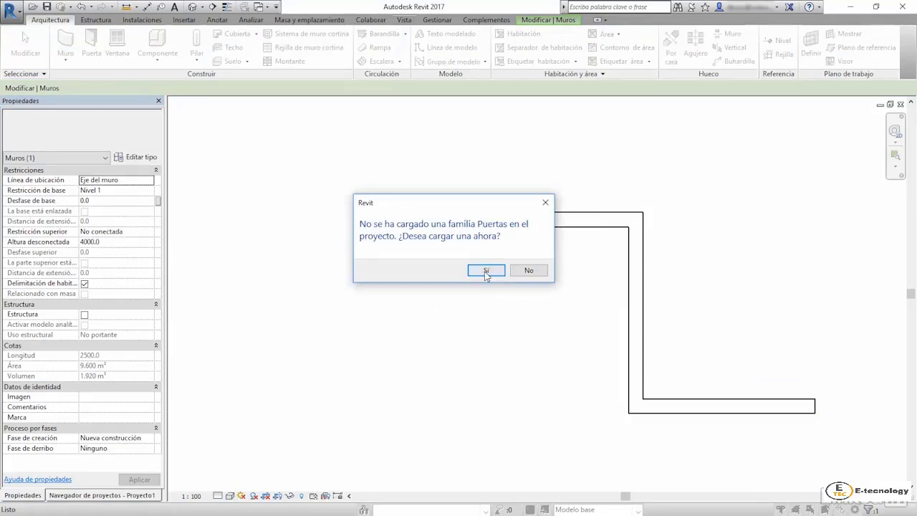
# - Load the two-leaf glass curtain-wall door family from Puertas > Puertas externas
pyautogui.click(486, 271)
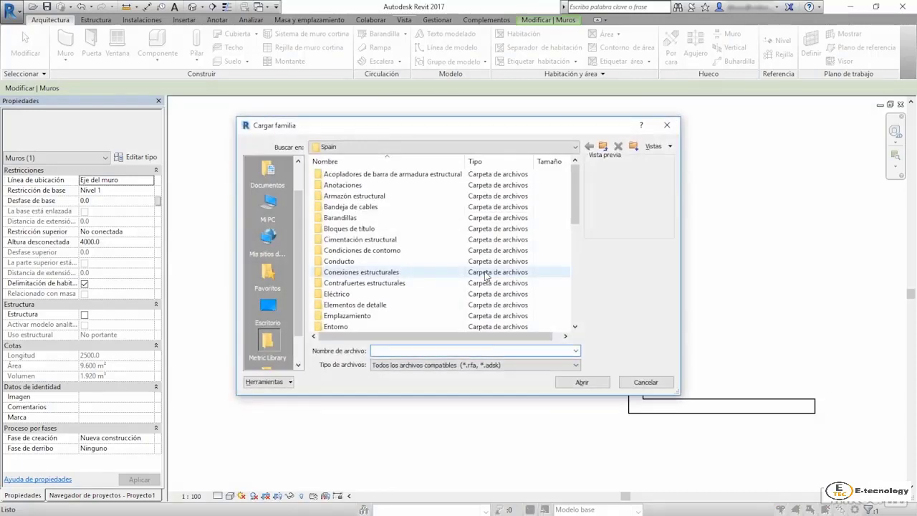
pyautogui.scroll(-3, 395, 255)
pyautogui.scroll(-2, 393, 272)
pyautogui.scroll(-1, 393, 296)
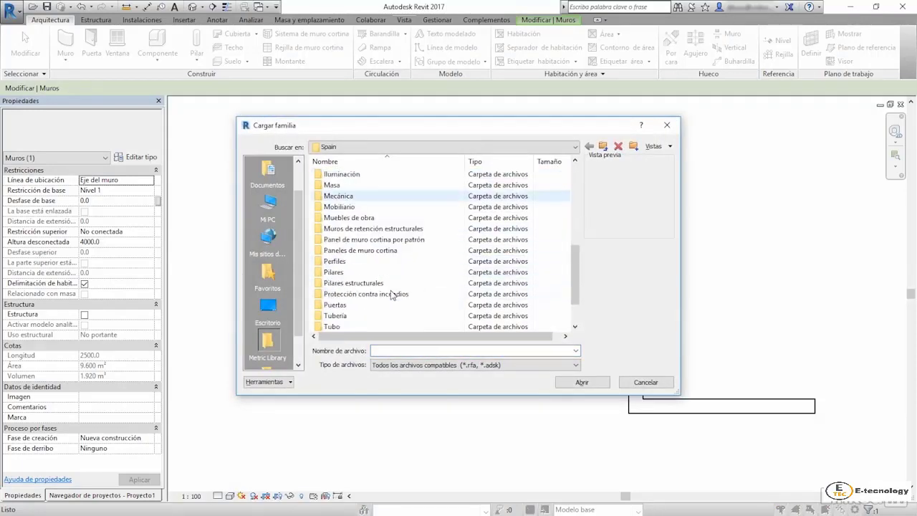
pyautogui.doubleClick(356, 305)
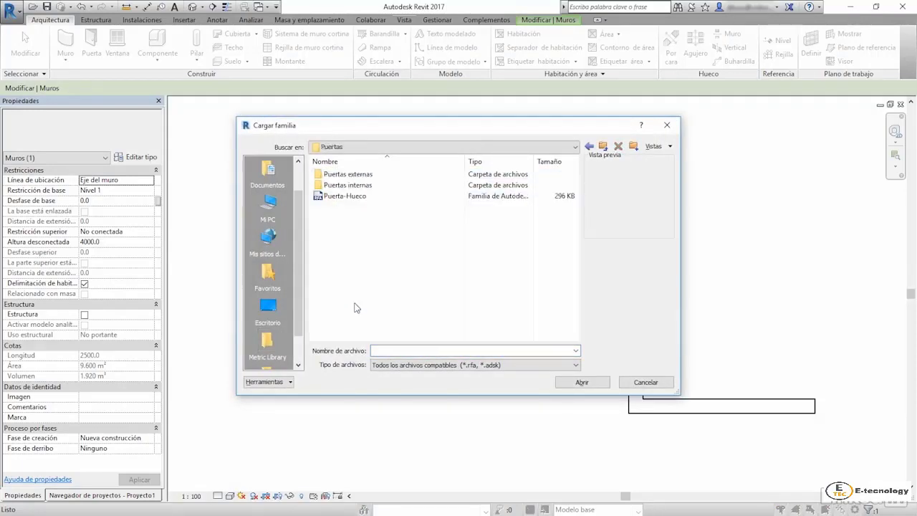
pyautogui.doubleClick(362, 175)
pyautogui.click(369, 272)
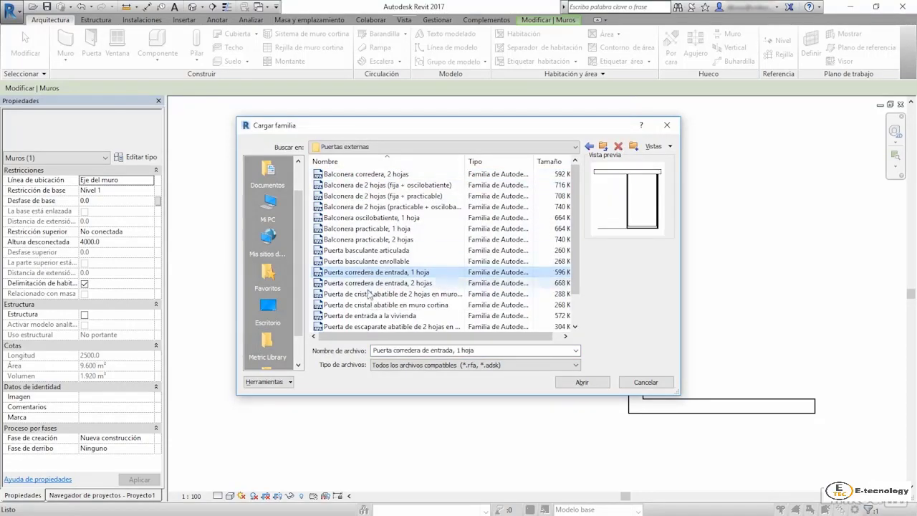
pyautogui.click(367, 293)
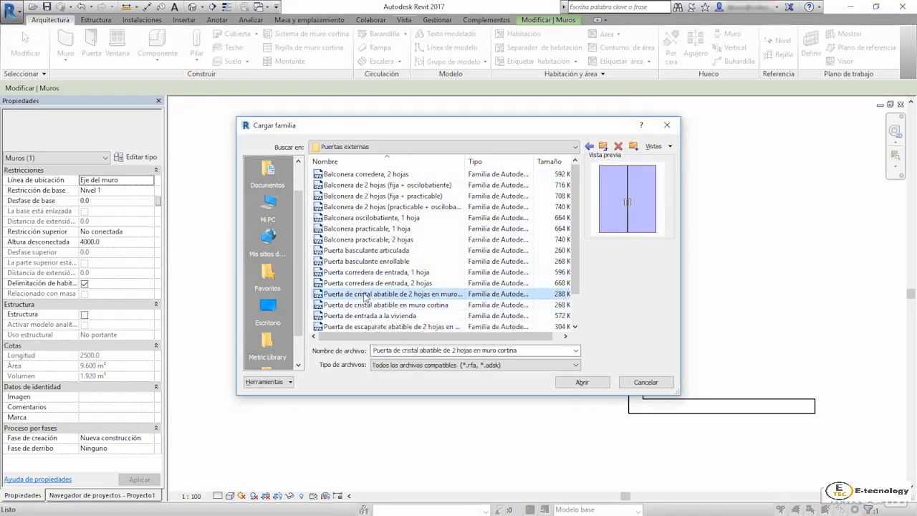
pyautogui.doubleClick(367, 299)
pyautogui.click(364, 299)
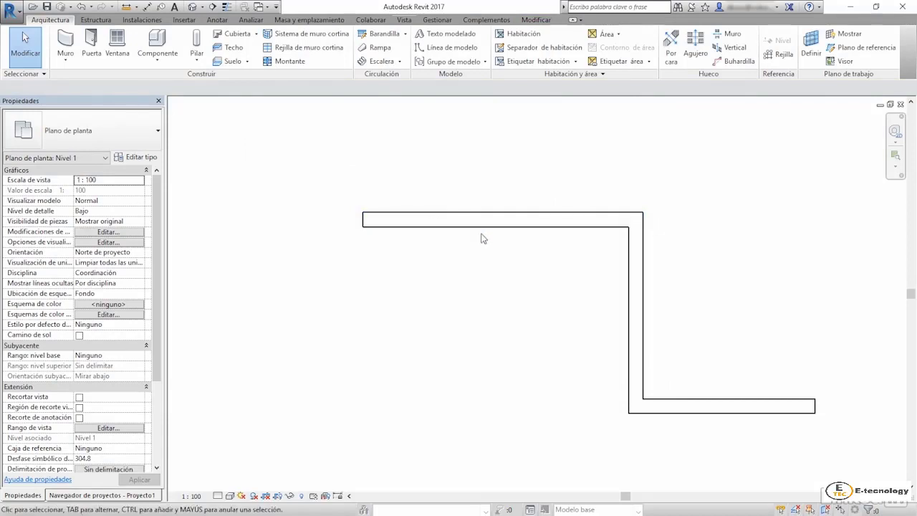
# - Load the Puerta de entrada a la vivienda family and place it in the top wall
pyautogui.click(91, 47)
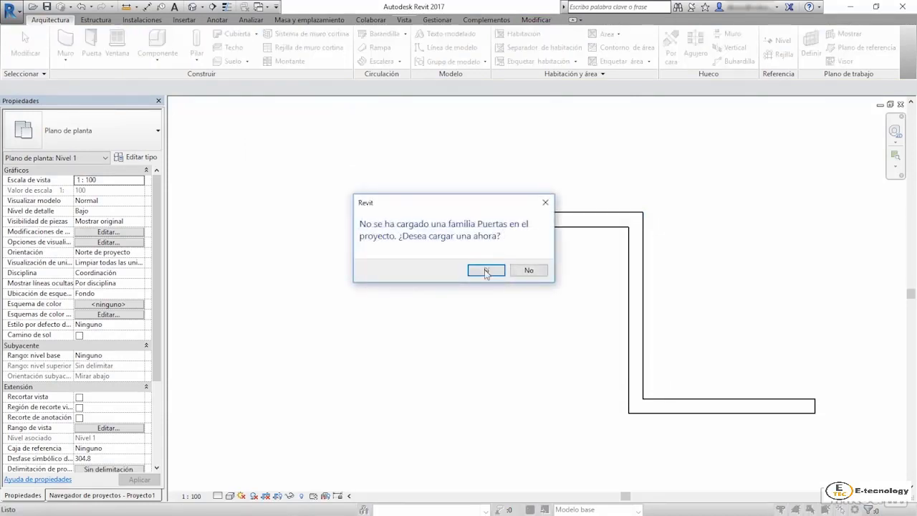
pyautogui.click(486, 270)
pyautogui.scroll(-3, 379, 276)
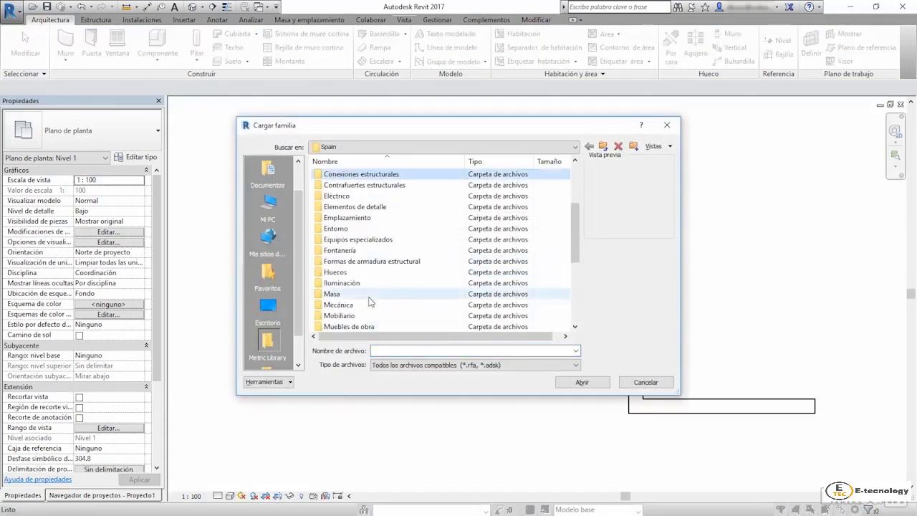
pyautogui.scroll(-4, 368, 301)
pyautogui.doubleClick(352, 285)
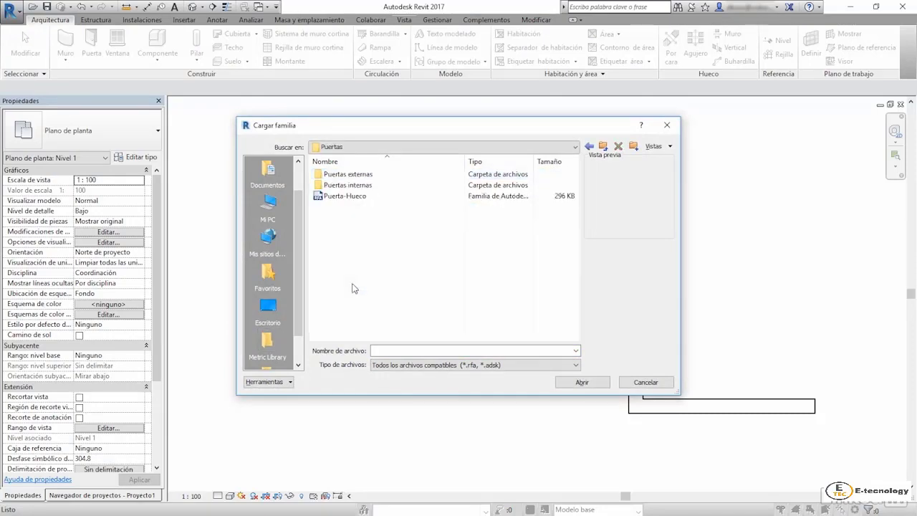
pyautogui.doubleClick(357, 179)
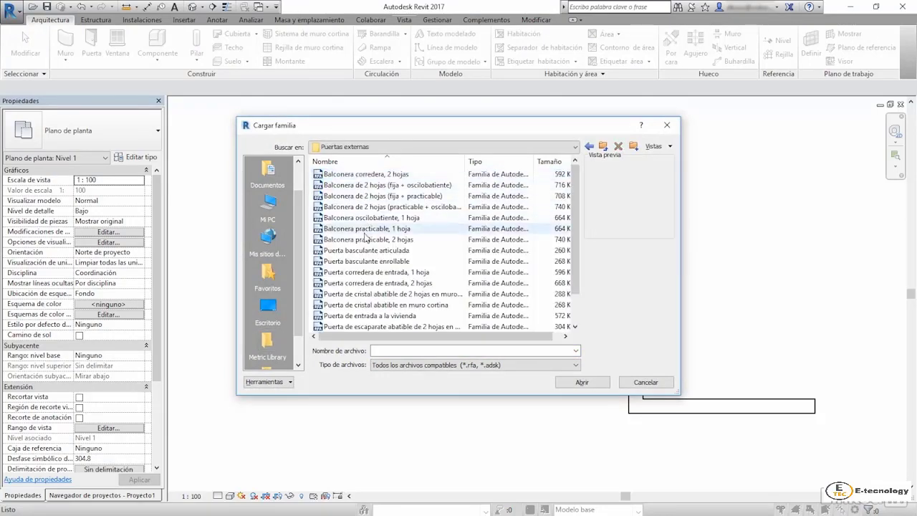
pyautogui.click(365, 195)
pyautogui.click(390, 272)
pyautogui.click(391, 283)
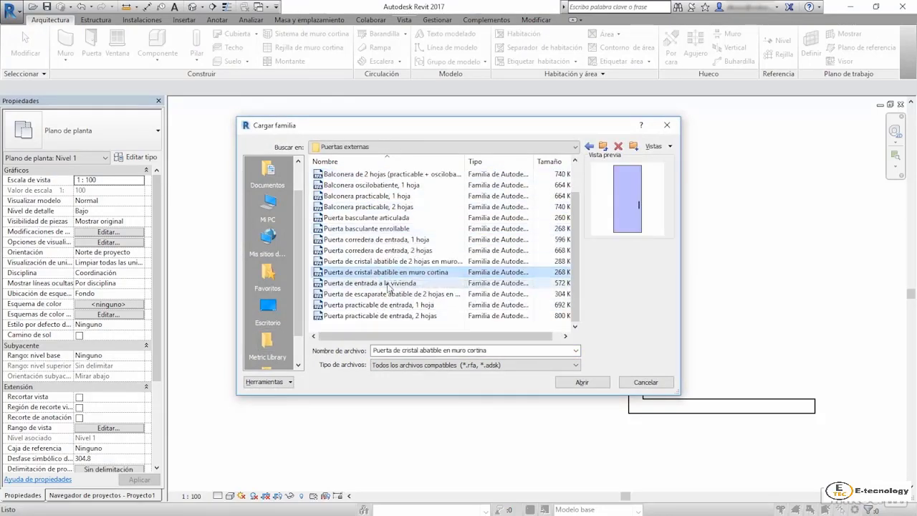
pyautogui.doubleClick(386, 285)
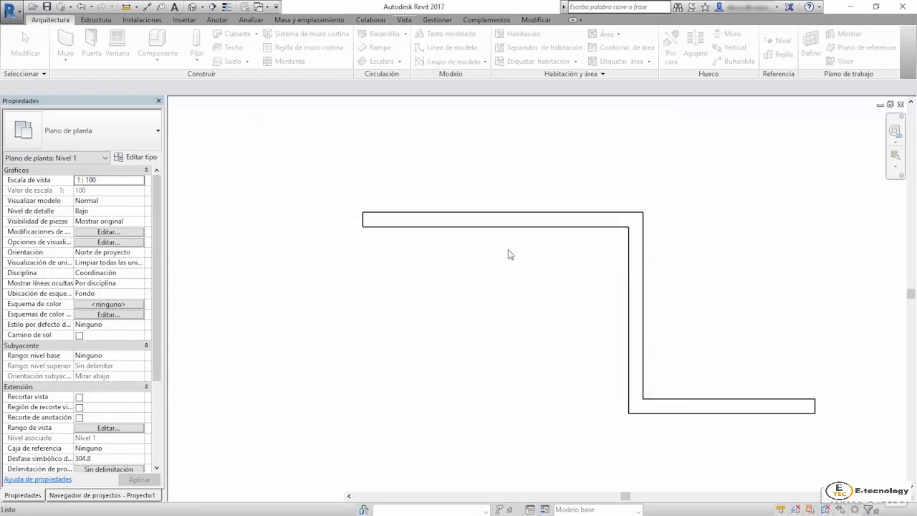
pyautogui.click(487, 225)
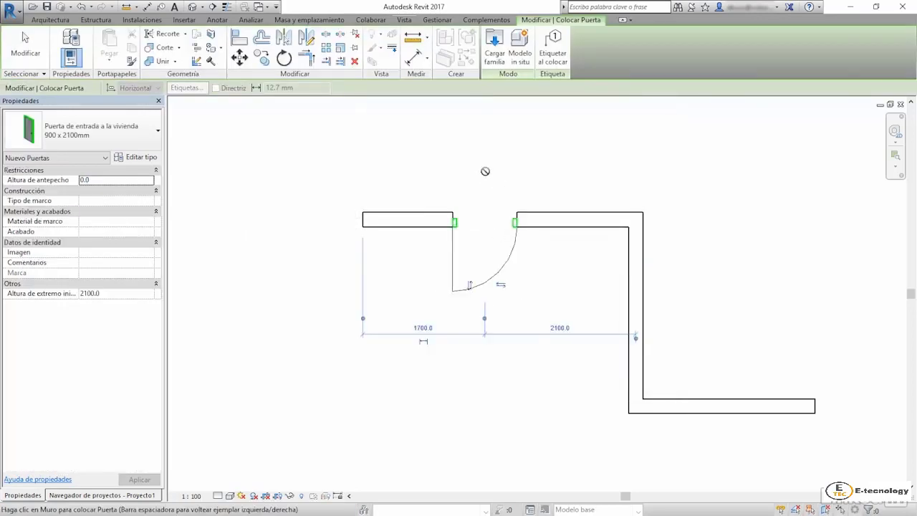
# - Open the Nivel 1 plan views in turn, ending on the Nivel 1 ceiling plan
pyautogui.click(68, 495)
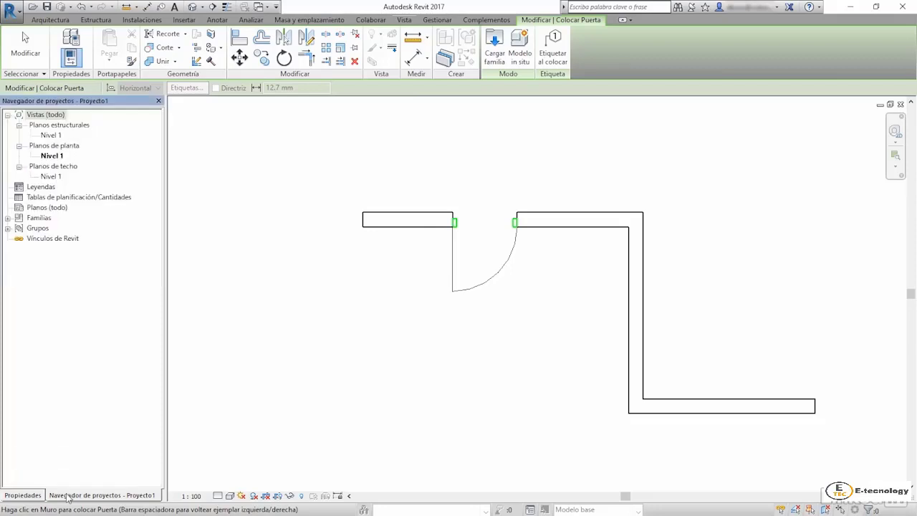
pyautogui.doubleClick(57, 136)
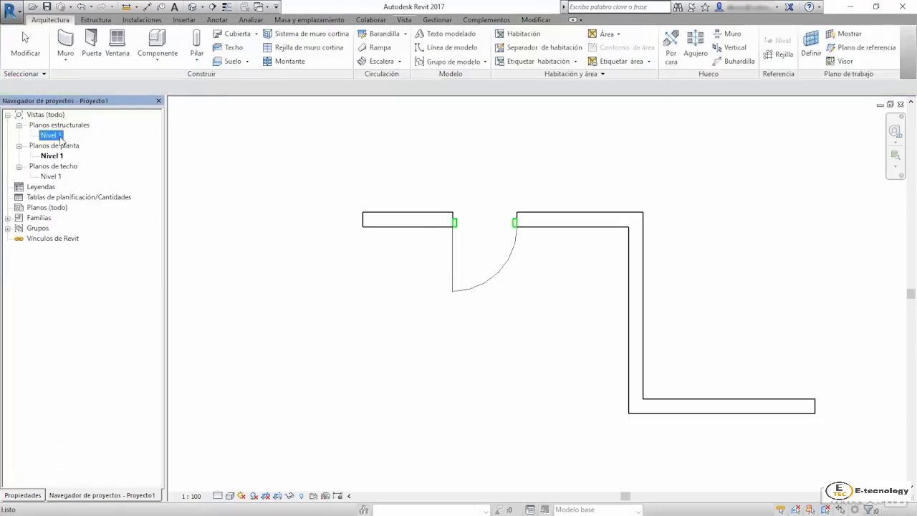
pyautogui.doubleClick(54, 157)
pyautogui.doubleClick(52, 177)
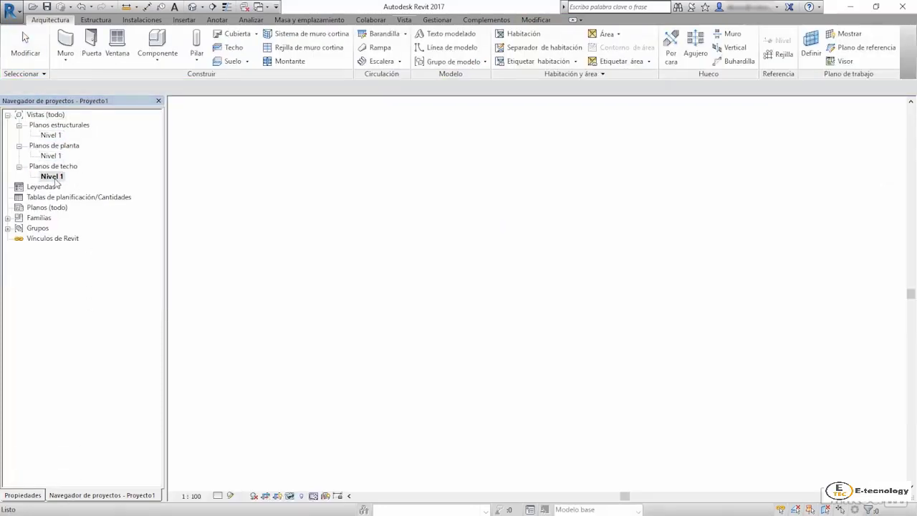
pyautogui.click(404, 19)
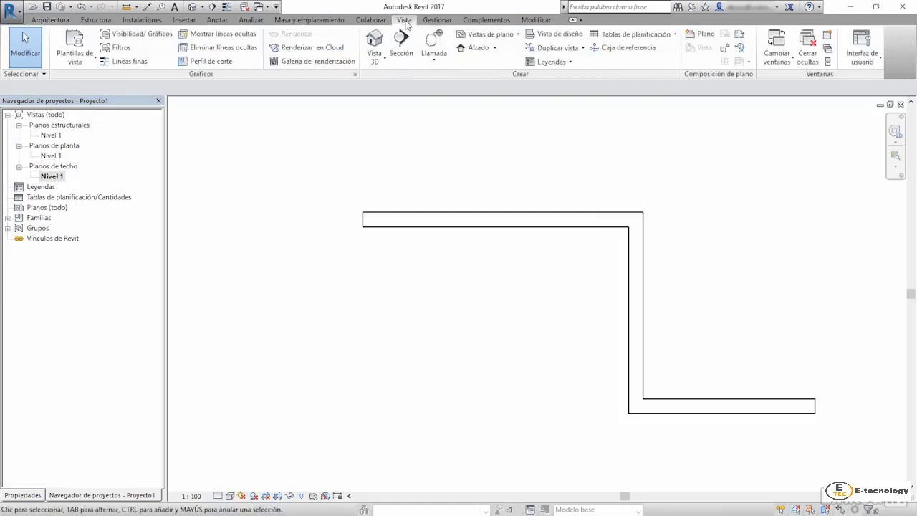
# - Place four elevation markers around the walls, one facing each side
pyautogui.click(478, 47)
pyautogui.scroll(-2, 472, 211)
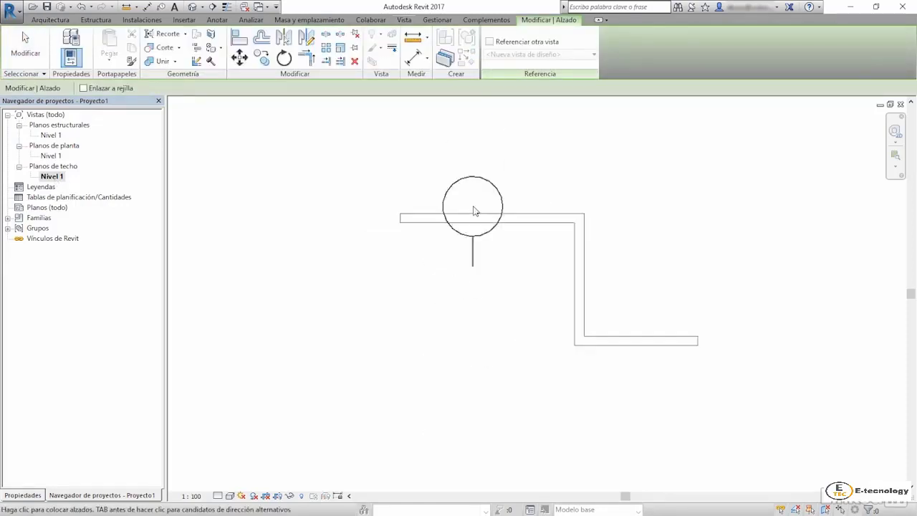
pyautogui.scroll(-1, 478, 215)
pyautogui.click(482, 242)
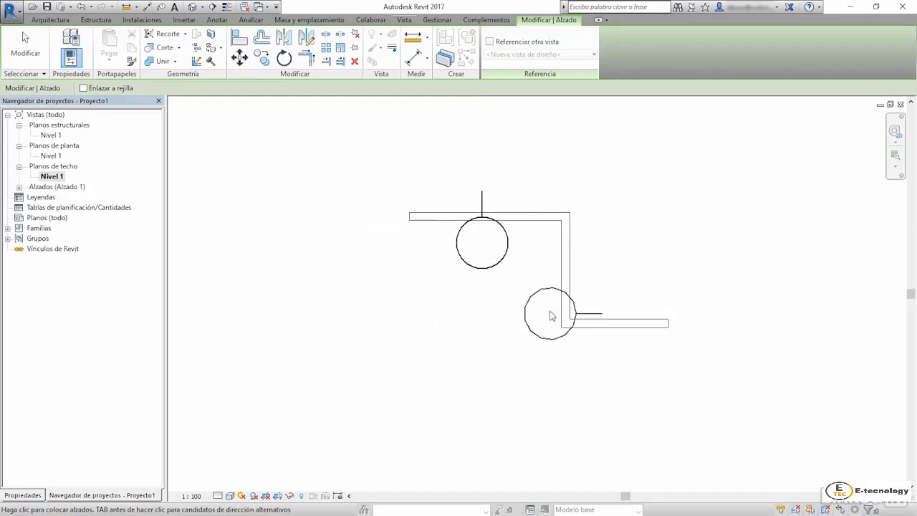
pyautogui.click(550, 291)
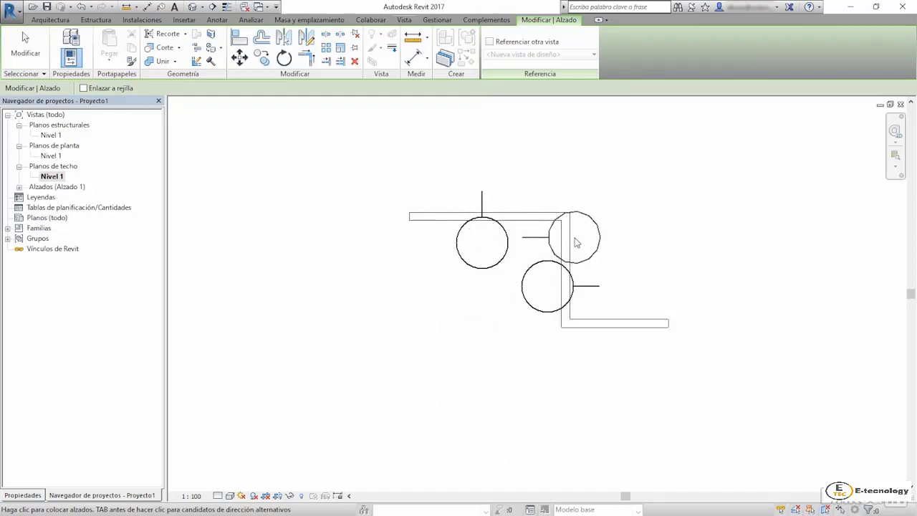
pyautogui.click(576, 243)
pyautogui.click(655, 289)
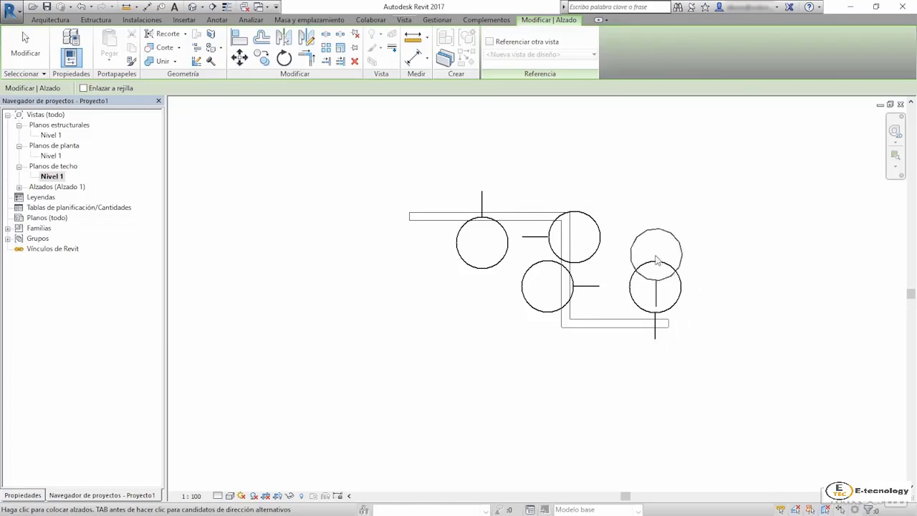
pyautogui.press('Escape')
pyautogui.press('Escape')
# - Move the elevation markers above, right, below and left of the plan, and set the view scale to 1:50
pyautogui.moveTo(655, 267); pyautogui.dragTo(542, 98)
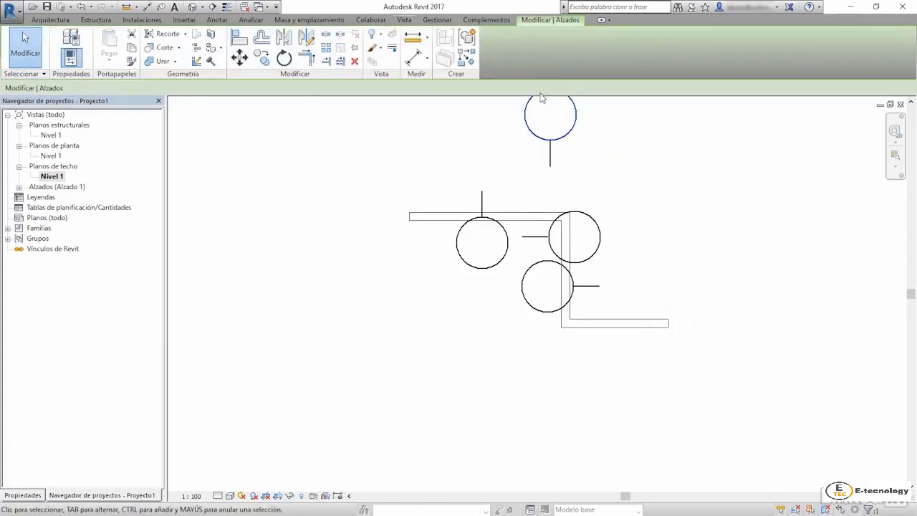
pyautogui.moveTo(597, 250); pyautogui.dragTo(794, 269)
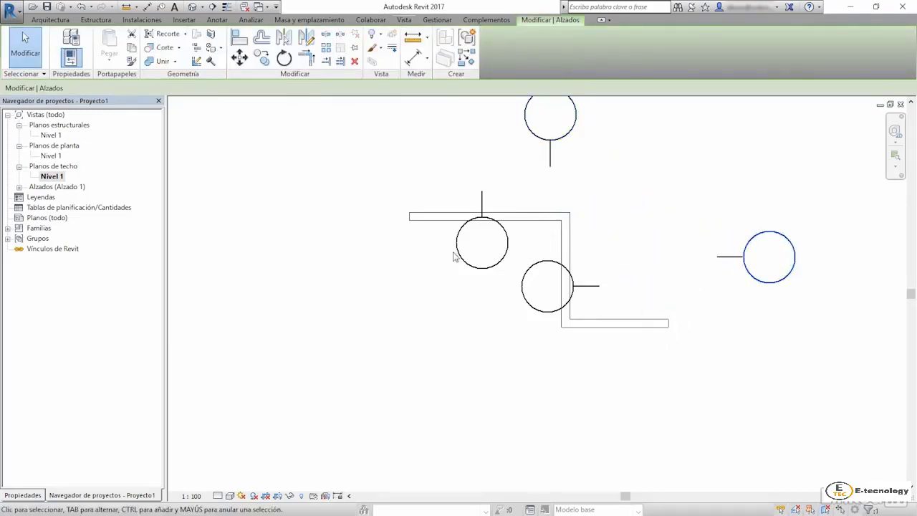
pyautogui.moveTo(455, 256); pyautogui.dragTo(534, 439)
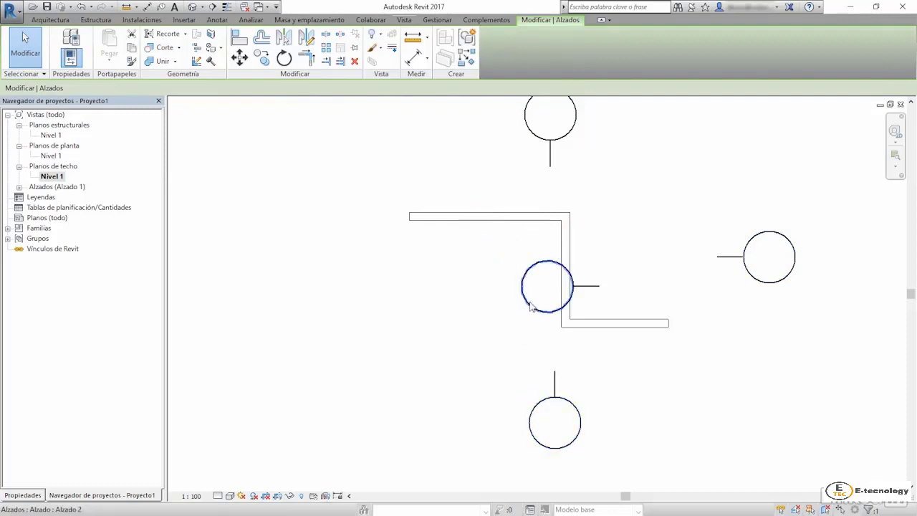
pyautogui.moveTo(529, 308)
pyautogui.mouseDown()
pyautogui.moveTo(294, 263)
pyautogui.moveTo(275, 285)
pyautogui.mouseUp()
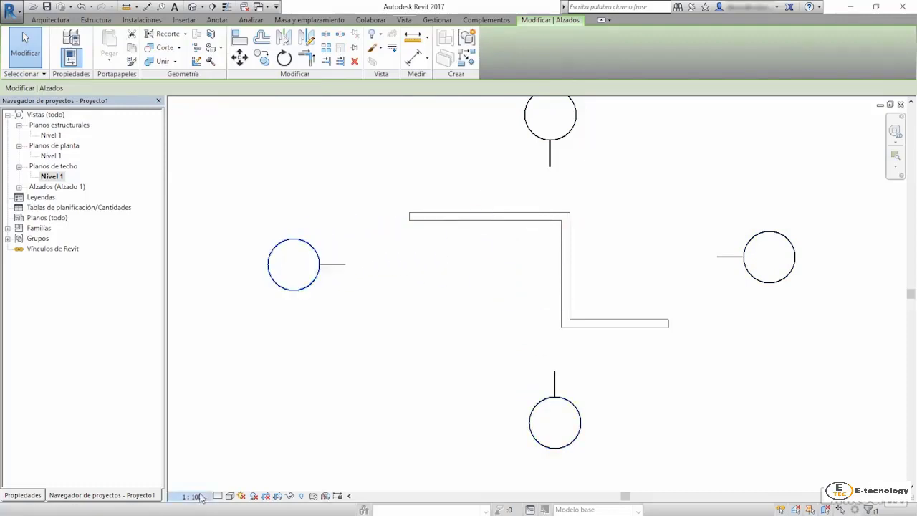
pyautogui.click(190, 496)
pyautogui.click(200, 407)
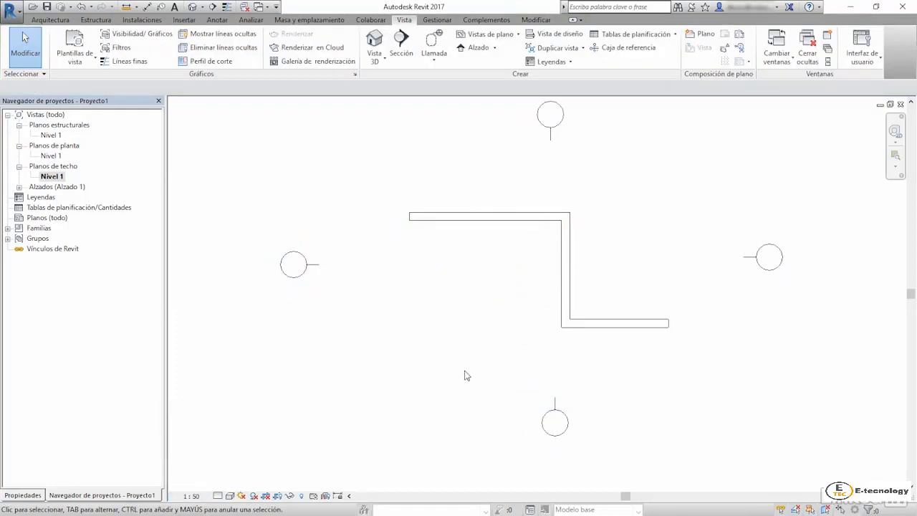
# - Open the Alzado 1 - a elevation and select its crop region
pyautogui.scroll(-1, 465, 376)
pyautogui.click(543, 415)
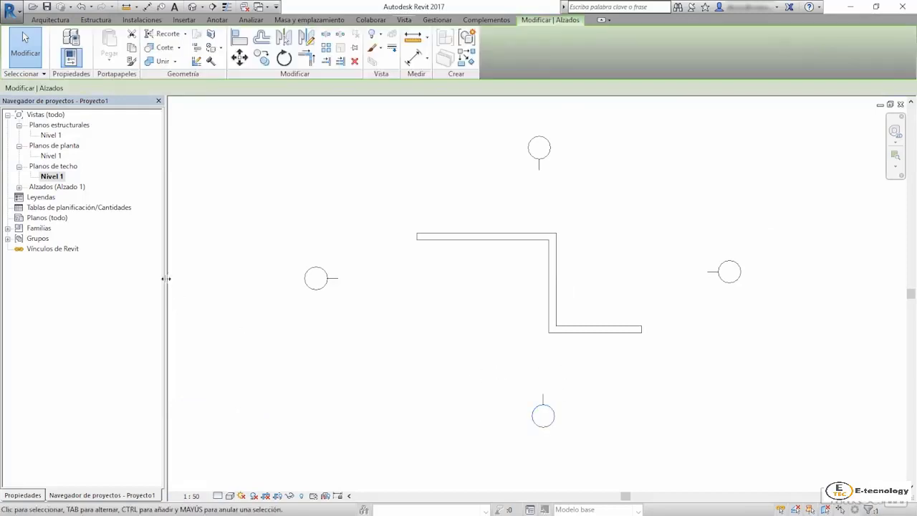
pyautogui.click(19, 187)
pyautogui.doubleClick(58, 196)
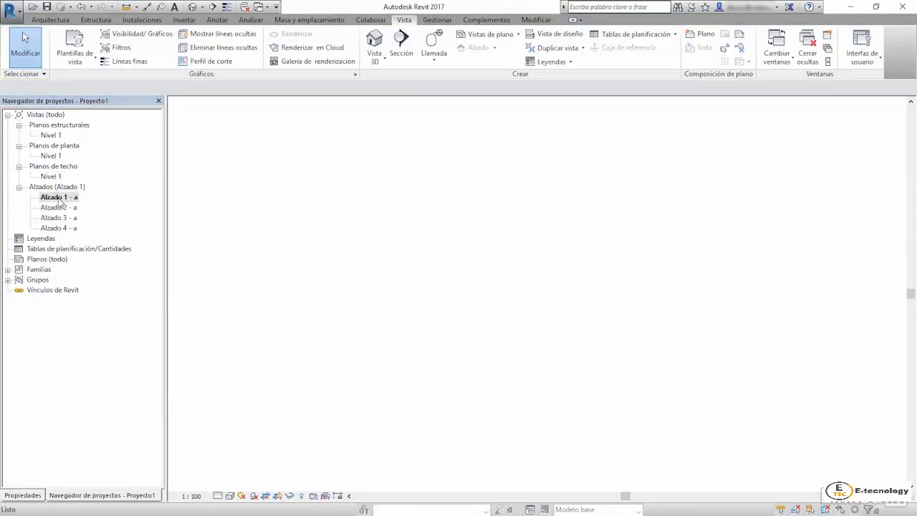
pyautogui.click(551, 315)
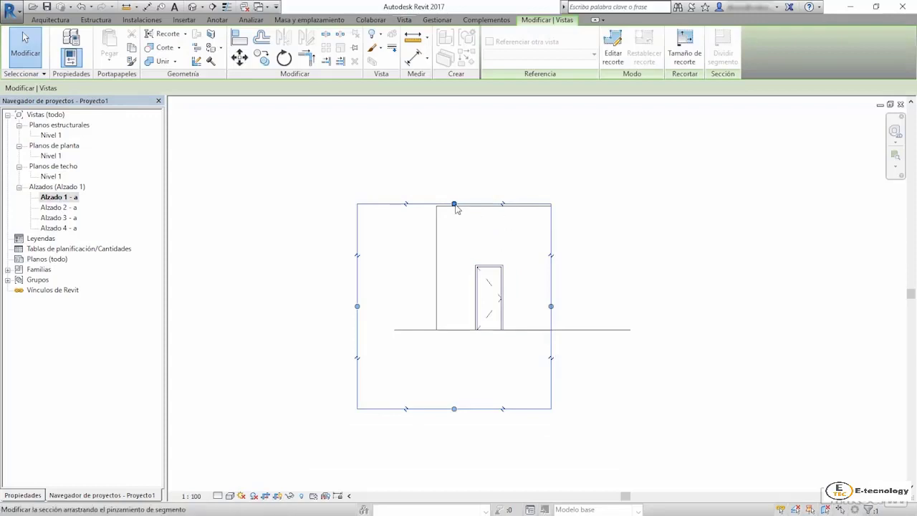
# - Enlarge the Alzado 1 - a crop region up and right, then Alzado 2 - a's left and top
pyautogui.moveTo(455, 205); pyautogui.dragTo(454, 158)
pyautogui.moveTo(551, 284); pyautogui.dragTo(644, 284)
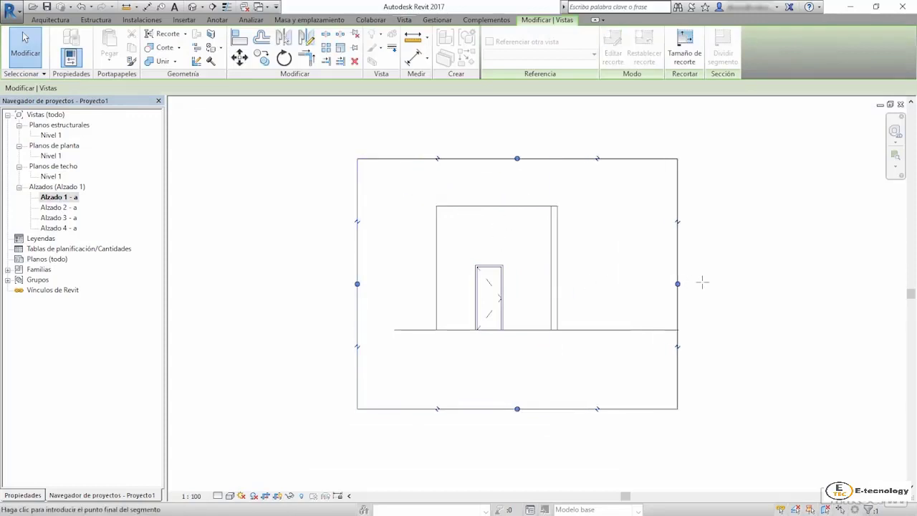
pyautogui.click(63, 208)
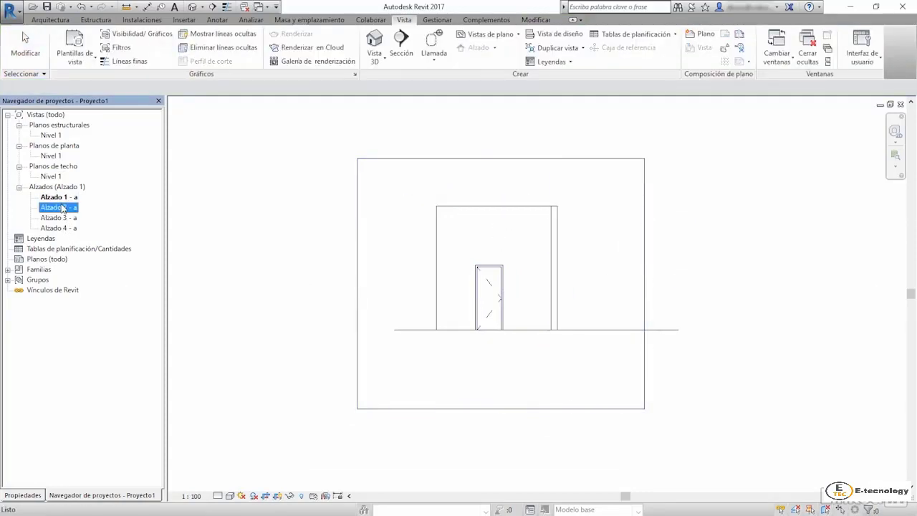
pyautogui.doubleClick(63, 207)
pyautogui.scroll(-2, 652, 273)
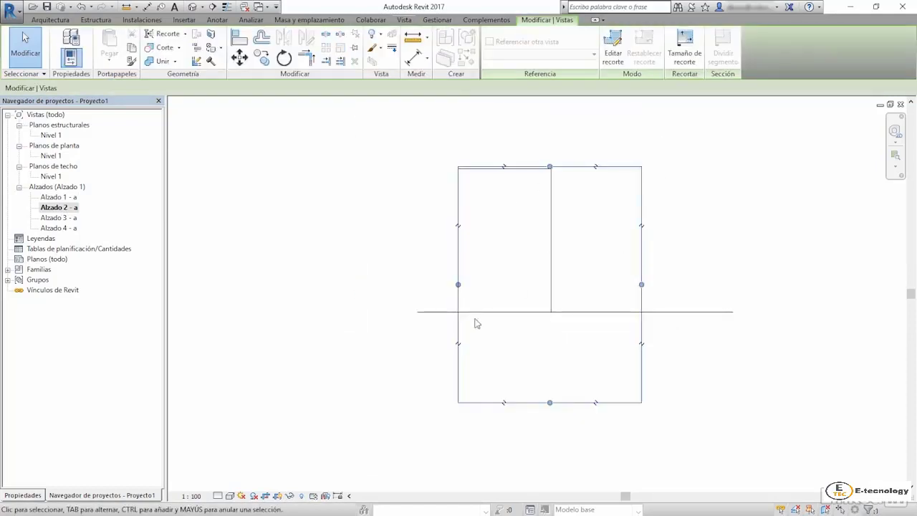
pyautogui.moveTo(459, 285)
pyautogui.mouseDown()
pyautogui.moveTo(368, 272)
pyautogui.moveTo(319, 278)
pyautogui.mouseUp()
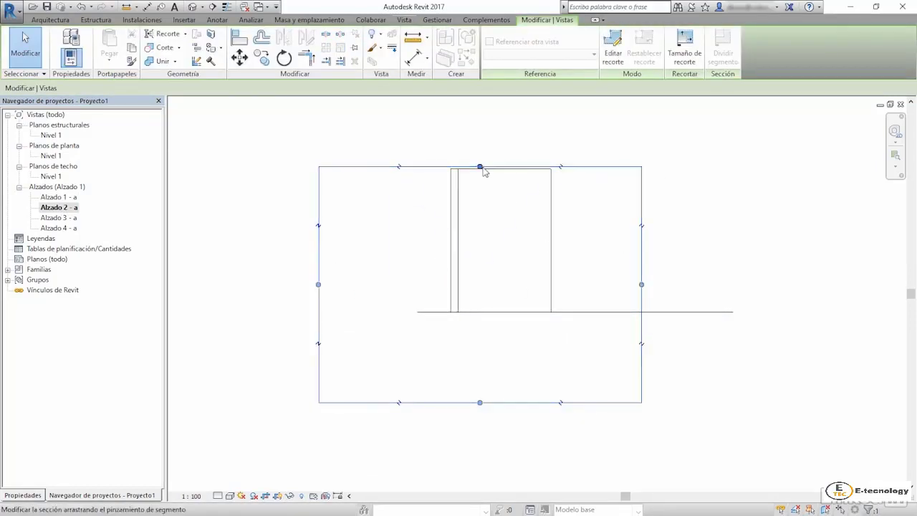
pyautogui.moveTo(483, 172); pyautogui.dragTo(476, 155)
# - Extend the Alzado 3 - a crop region's left edge outward
pyautogui.click(63, 217)
pyautogui.doubleClick(63, 217)
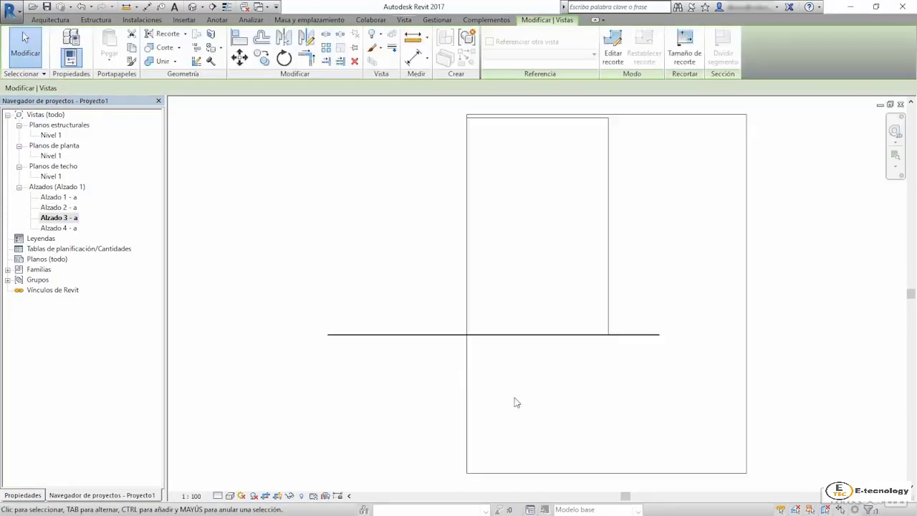
pyautogui.scroll(-2, 515, 402)
pyautogui.moveTo(486, 317); pyautogui.dragTo(416, 315)
pyautogui.click(309, 376)
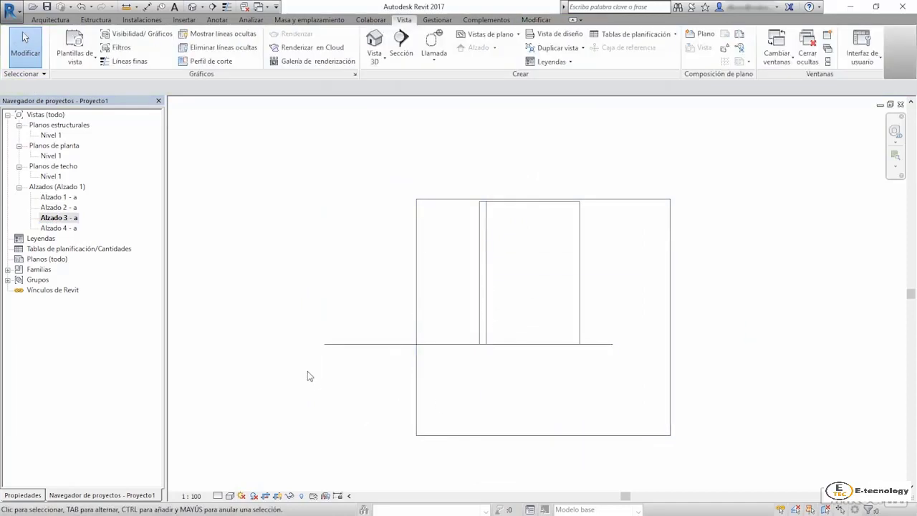
# - Widen and raise the Alzado 4 - a crop region, then return to the Nivel 1 plan
pyautogui.doubleClick(71, 228)
pyautogui.scroll(-2, 609, 297)
pyautogui.click(589, 303)
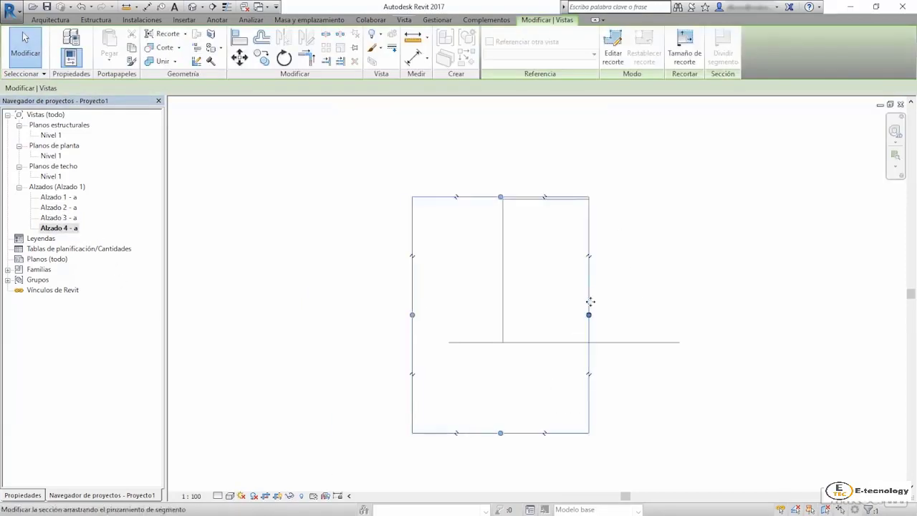
pyautogui.moveTo(600, 313); pyautogui.dragTo(648, 314)
pyautogui.moveTo(516, 194); pyautogui.dragTo(530, 180)
pyautogui.click(277, 473)
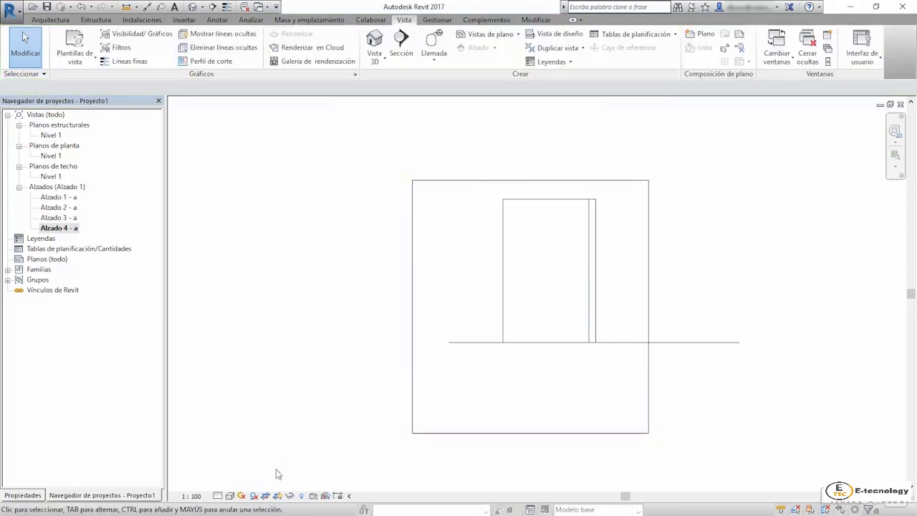
pyautogui.click(51, 135)
pyautogui.doubleClick(50, 155)
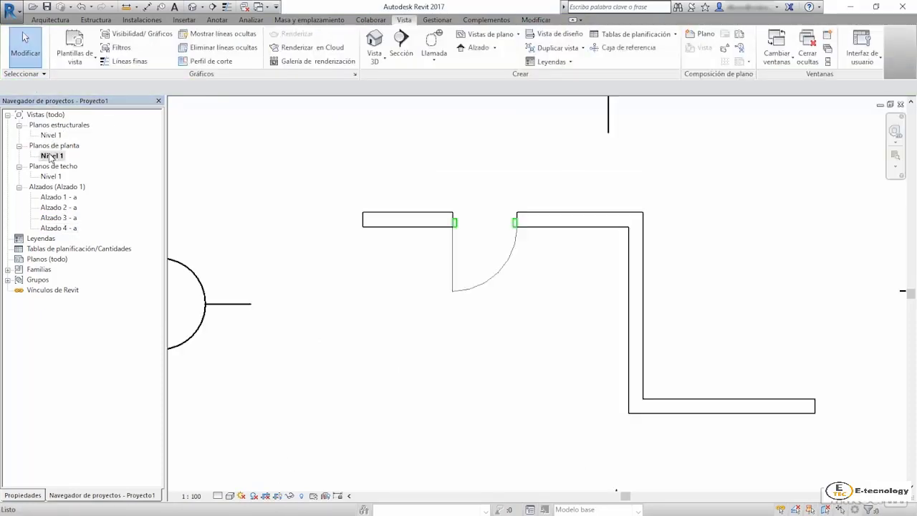
# - Inspect the right vertical wall's properties and available wall types
pyautogui.scroll(-3, 600, 334)
pyautogui.moveTo(569, 350); pyautogui.dragTo(506, 387, button='middle')
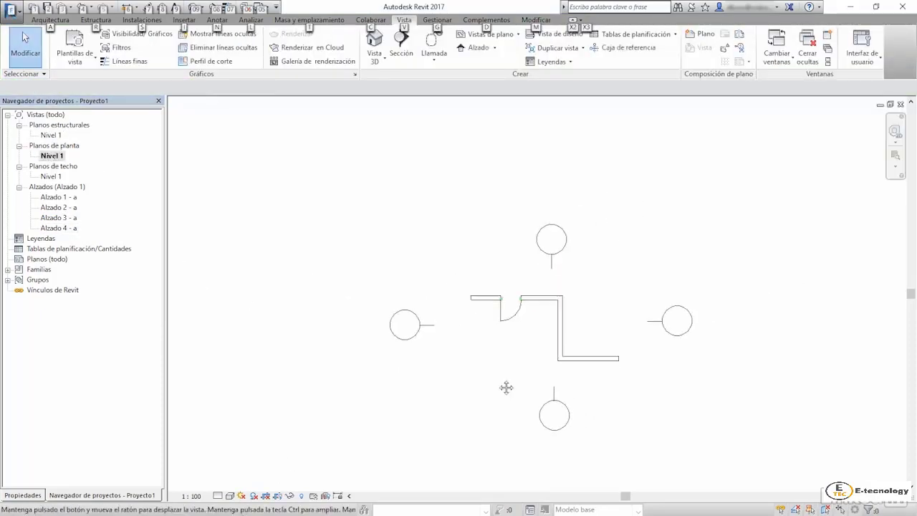
pyautogui.click(554, 333)
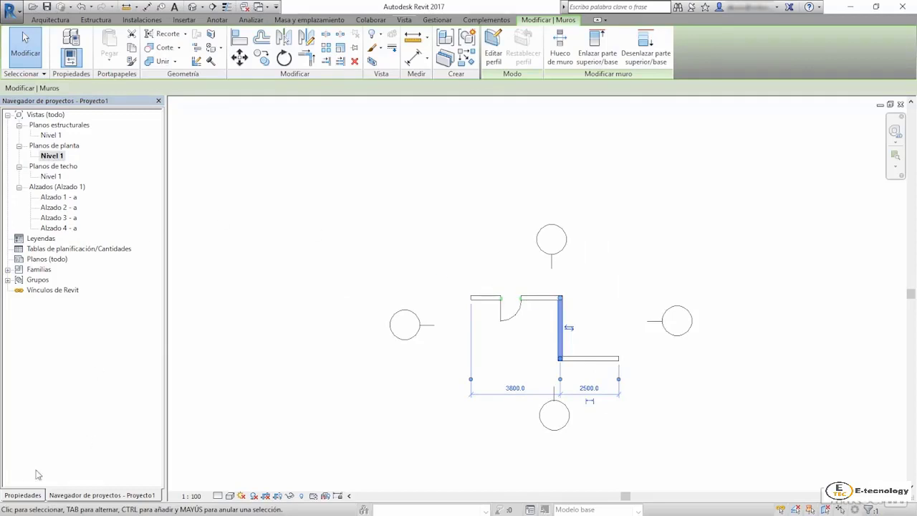
pyautogui.click(34, 495)
pyautogui.click(157, 147)
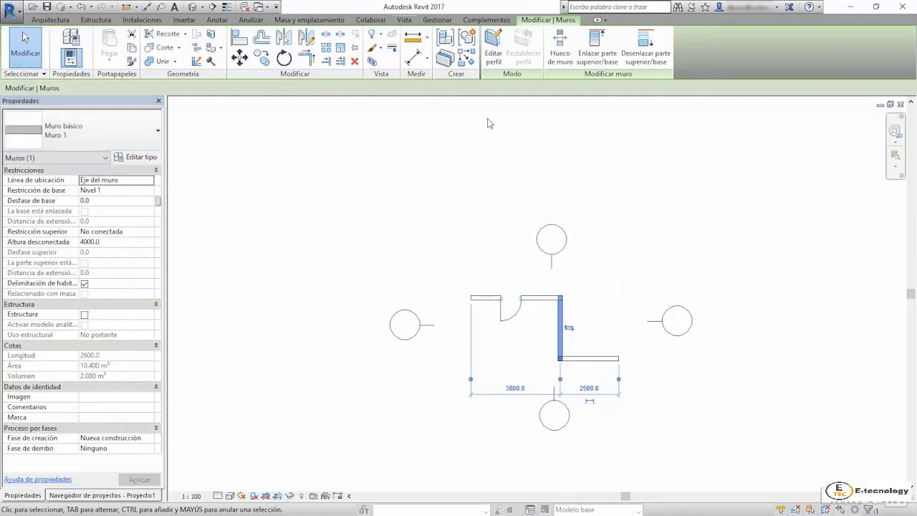
pyautogui.click(491, 123)
# - Load the Muro de rentención_Familia_Par family from the Muros de retención estructurales folder
pyautogui.click(41, 20)
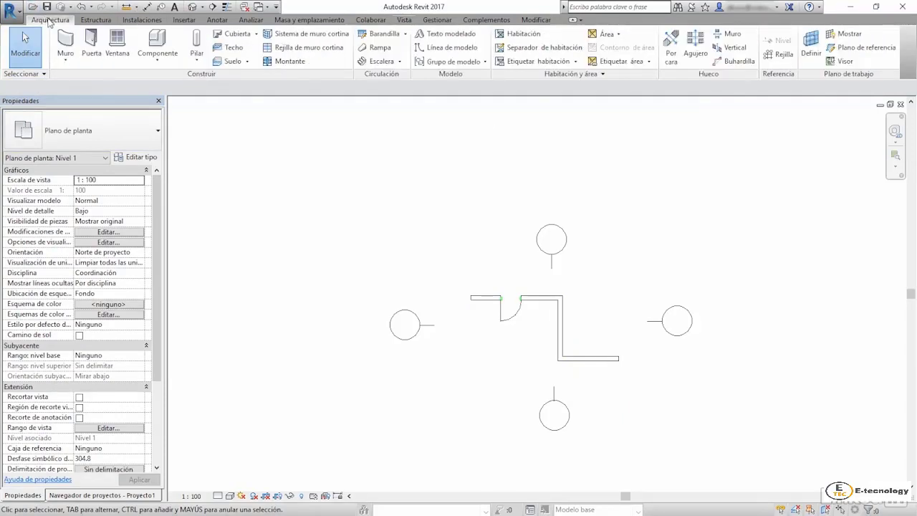
pyautogui.click(158, 61)
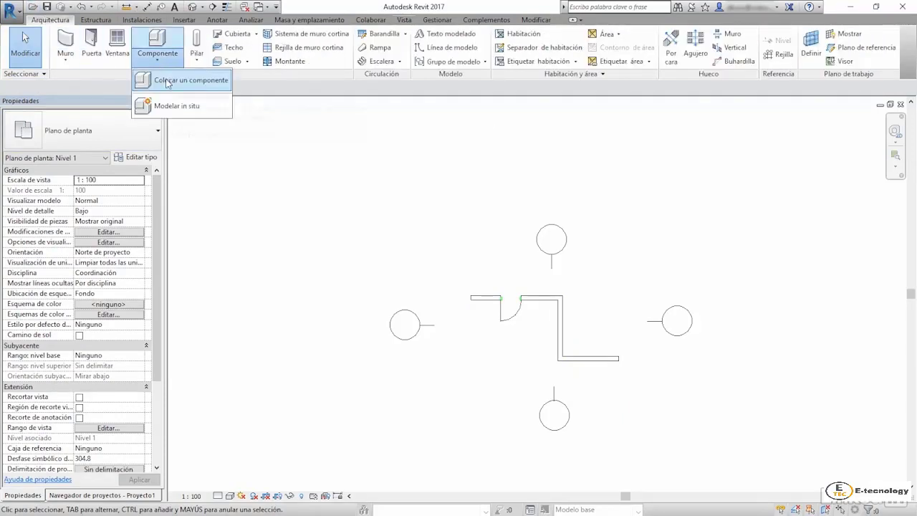
pyautogui.click(169, 80)
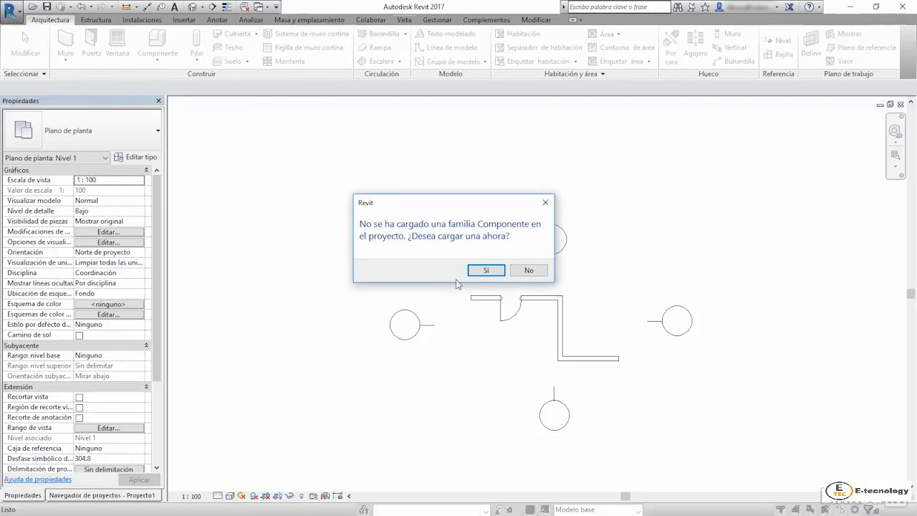
pyautogui.click(486, 270)
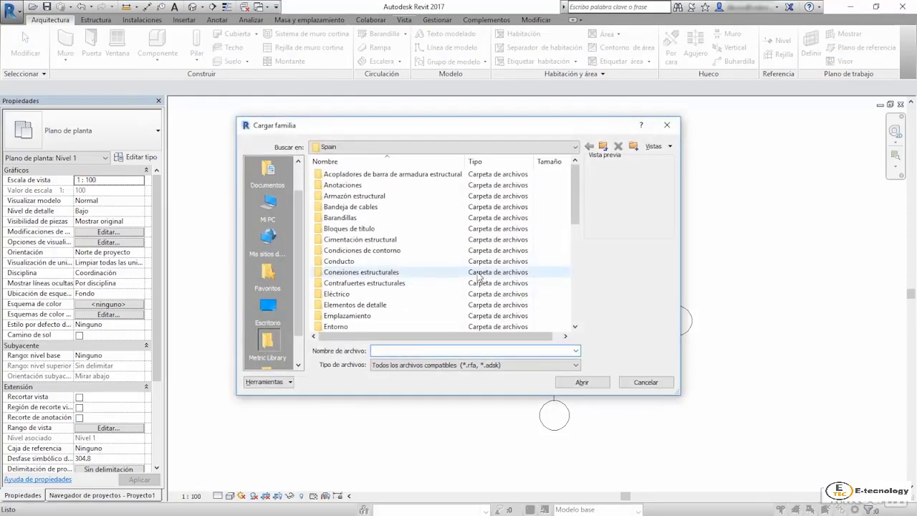
pyautogui.scroll(-3, 351, 284)
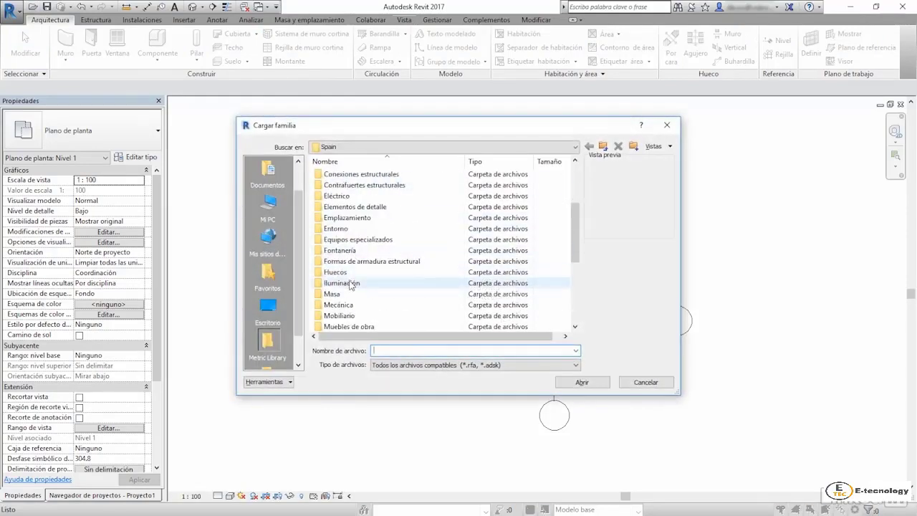
pyautogui.scroll(-2, 351, 285)
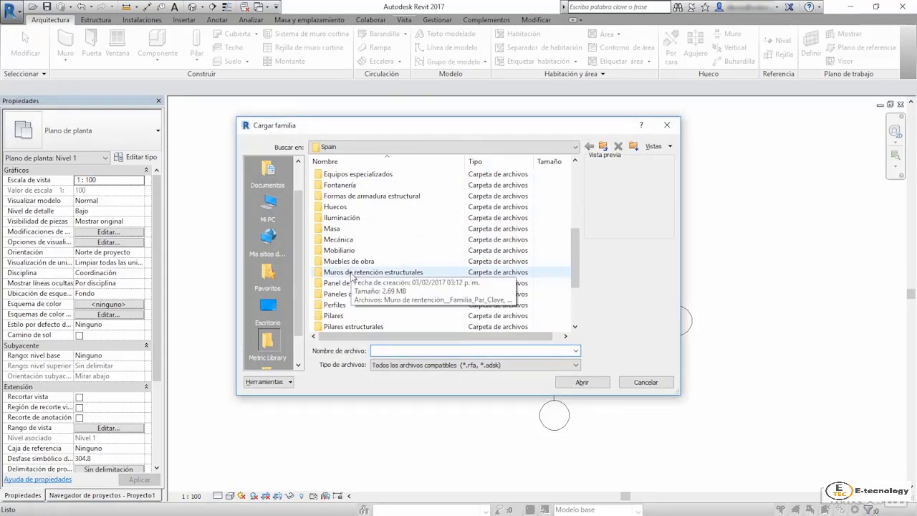
pyautogui.click(352, 275)
pyautogui.doubleClick(351, 275)
pyautogui.click(349, 228)
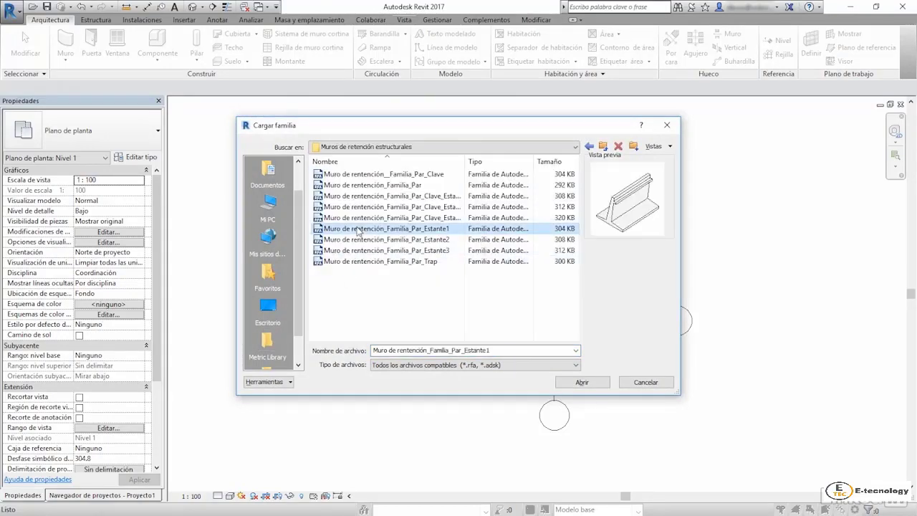
pyautogui.click(367, 186)
pyautogui.doubleClick(366, 187)
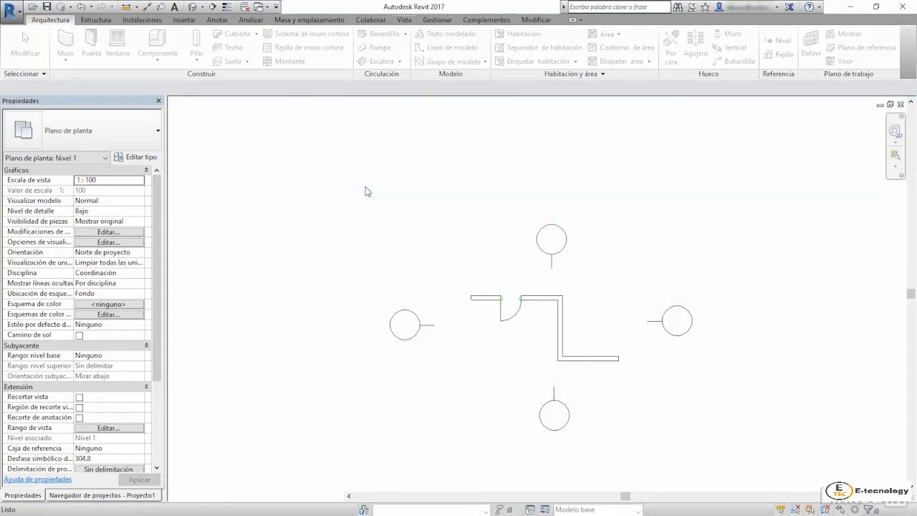
# - Place the retaining wall at the upper left of the Nivel 1 plan
pyautogui.click(239, 195)
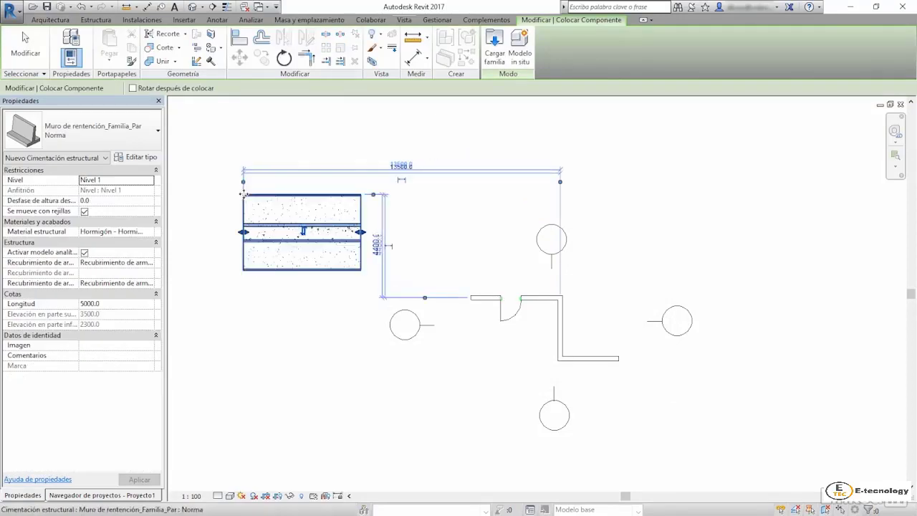
pyautogui.click(361, 195)
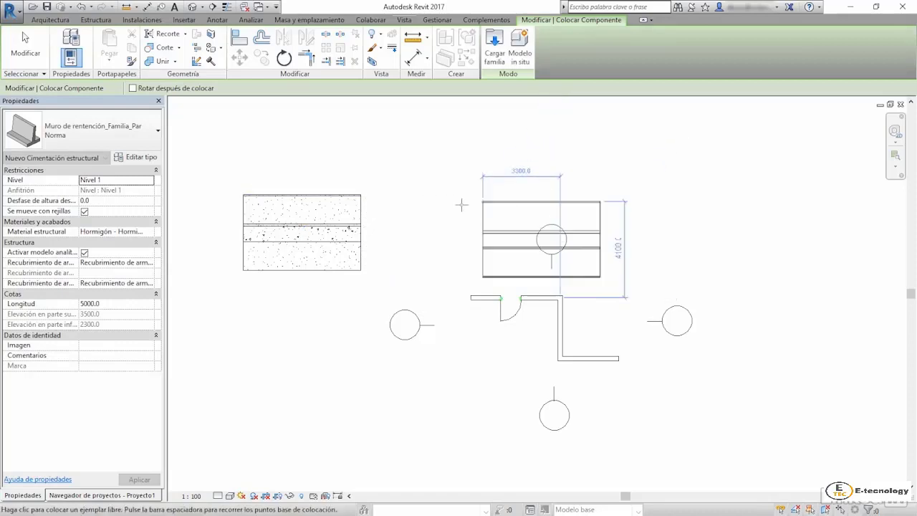
pyautogui.press('Escape')
pyautogui.press('Escape')
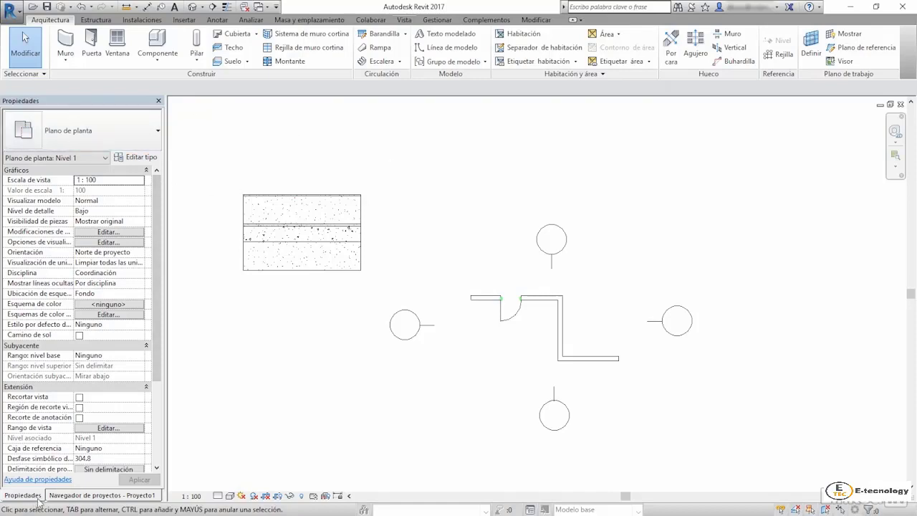
# - Expand Familias and the Muros families: Muro apilado, Muro básico and Muro cortina
pyautogui.click(102, 495)
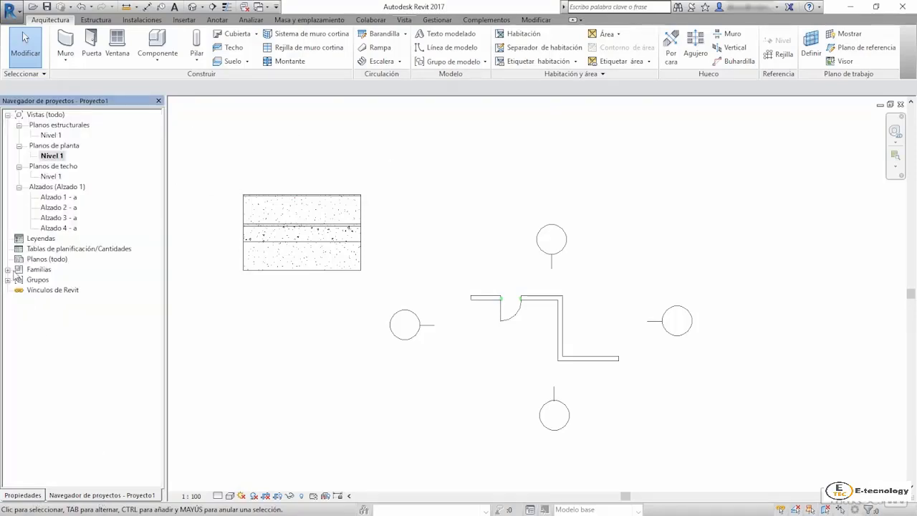
pyautogui.click(7, 269)
pyautogui.scroll(-2, 15, 287)
pyautogui.scroll(-1, 28, 304)
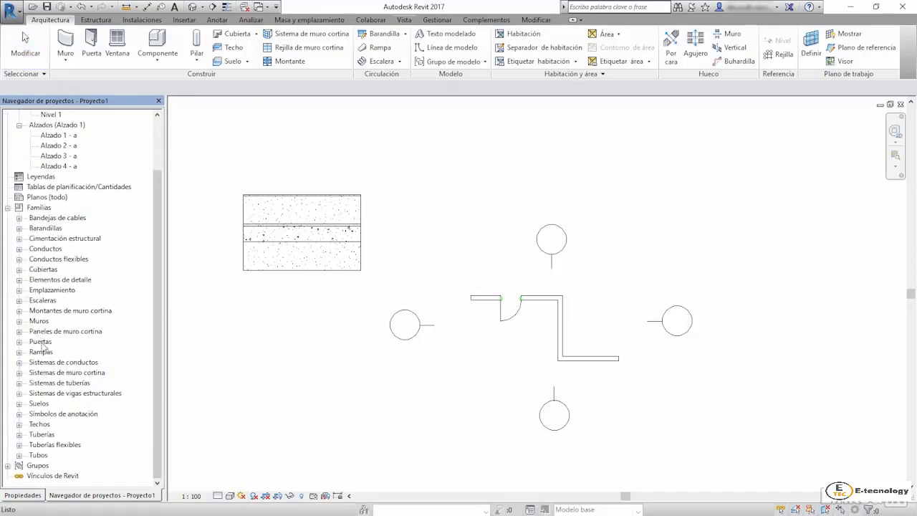
pyautogui.click(19, 321)
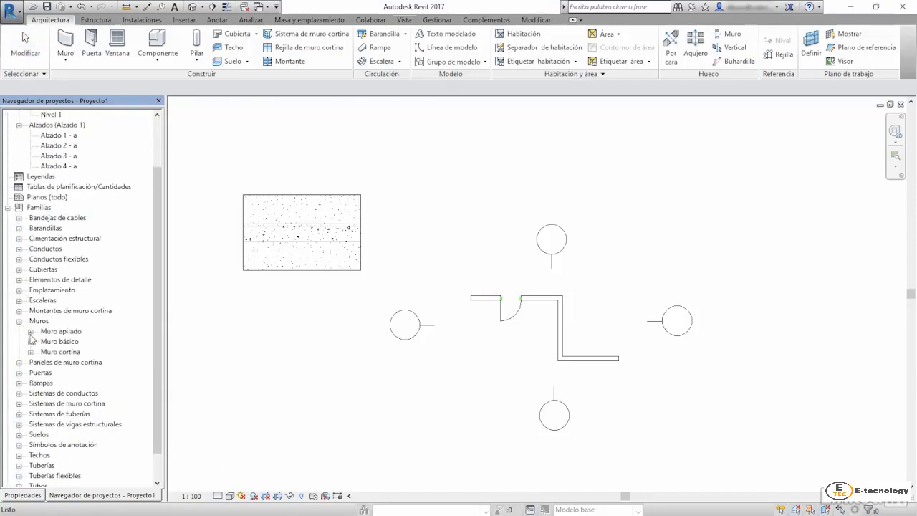
pyautogui.click(30, 331)
pyautogui.click(30, 351)
pyautogui.click(30, 373)
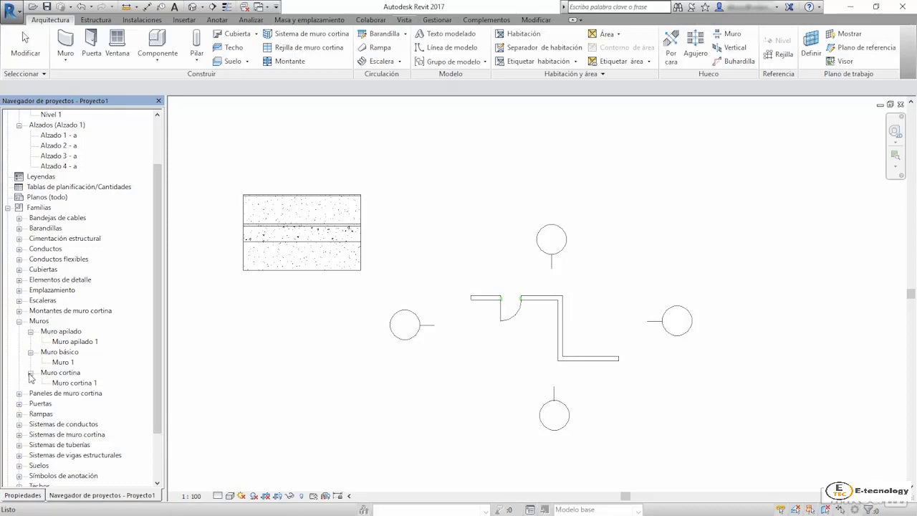
# - Browse Emplazamiento, Barandillas, Conductos flexibles and Techos families, down to the Techo 1 type
pyautogui.click(19, 289)
pyautogui.click(20, 258)
pyautogui.click(19, 227)
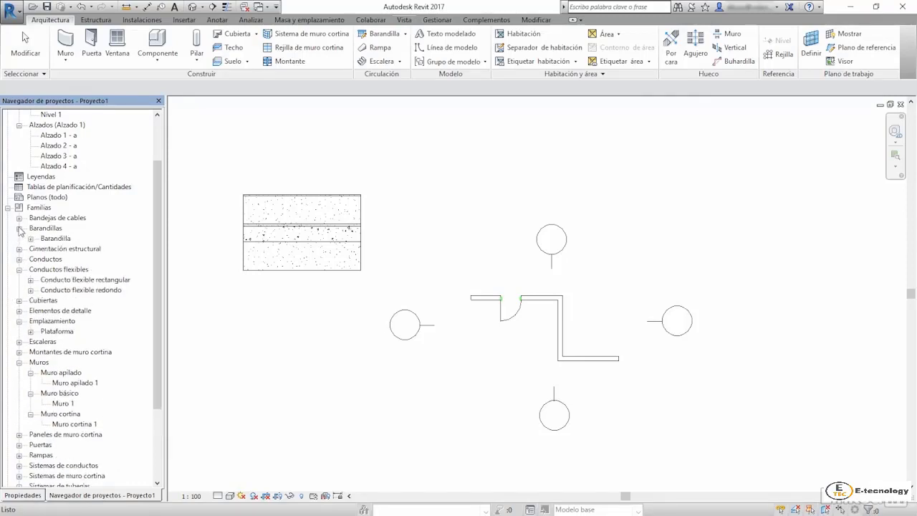
pyautogui.scroll(-5, 18, 430)
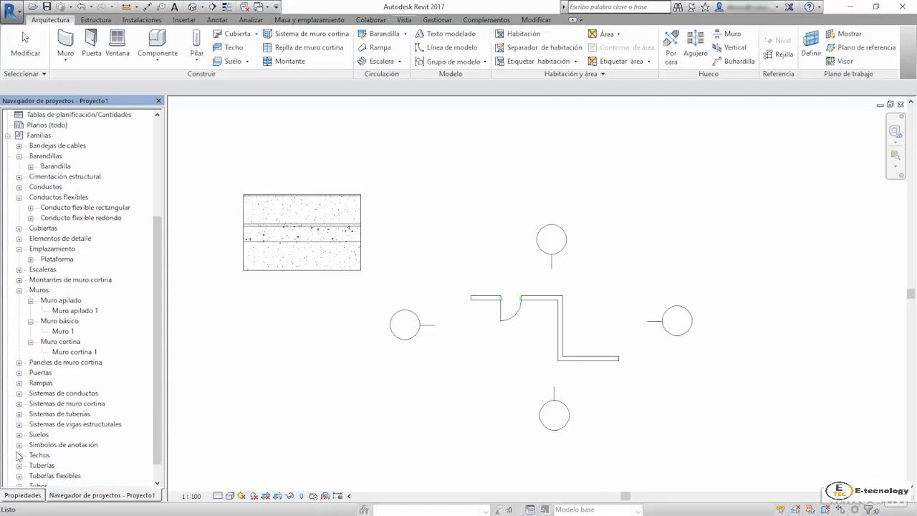
pyautogui.click(19, 424)
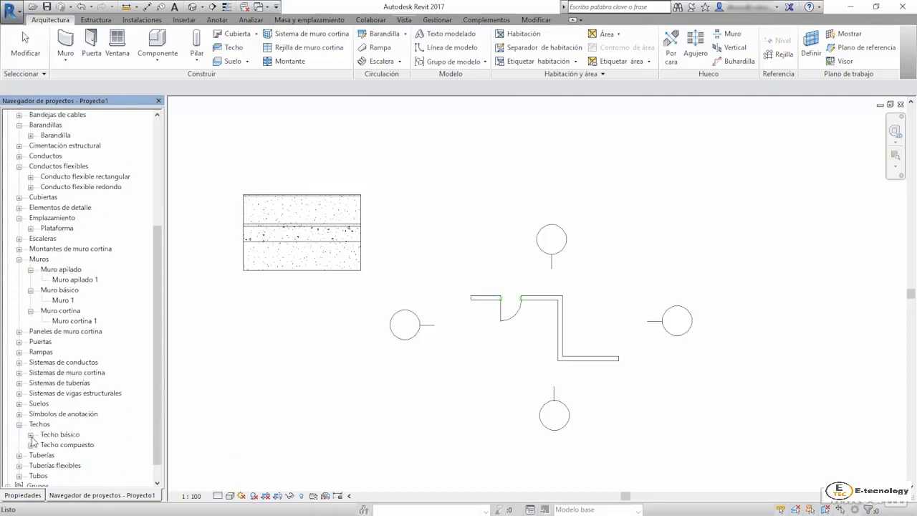
pyautogui.click(30, 434)
pyautogui.click(63, 444)
# - Collapse Familias and show the Nivel 1 plan's properties (scale 1:100, detail Bajo)
pyautogui.scroll(3, 59, 229)
pyautogui.scroll(5, 59, 229)
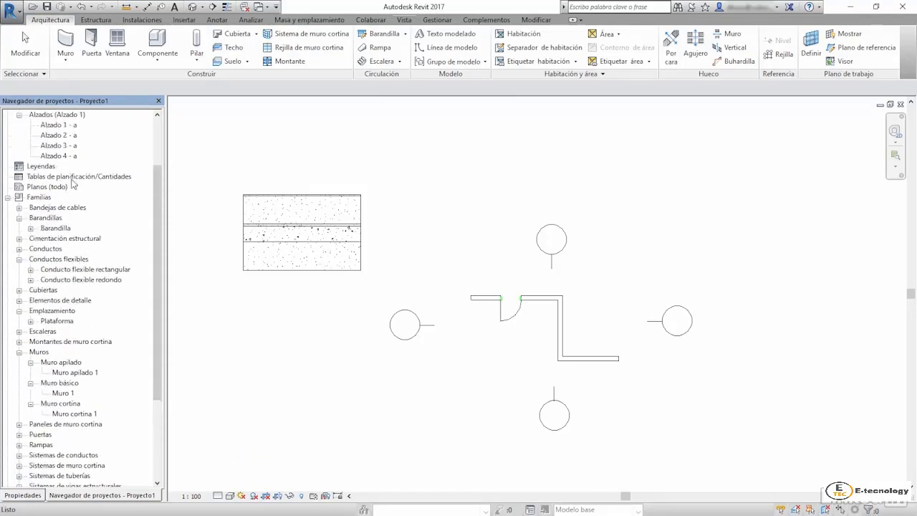
pyautogui.scroll(3, 59, 230)
pyautogui.click(8, 268)
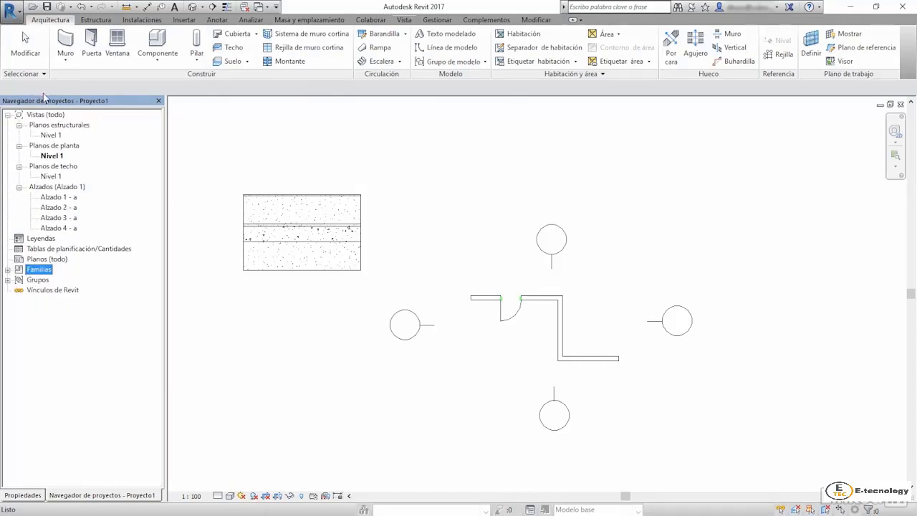
pyautogui.click(33, 496)
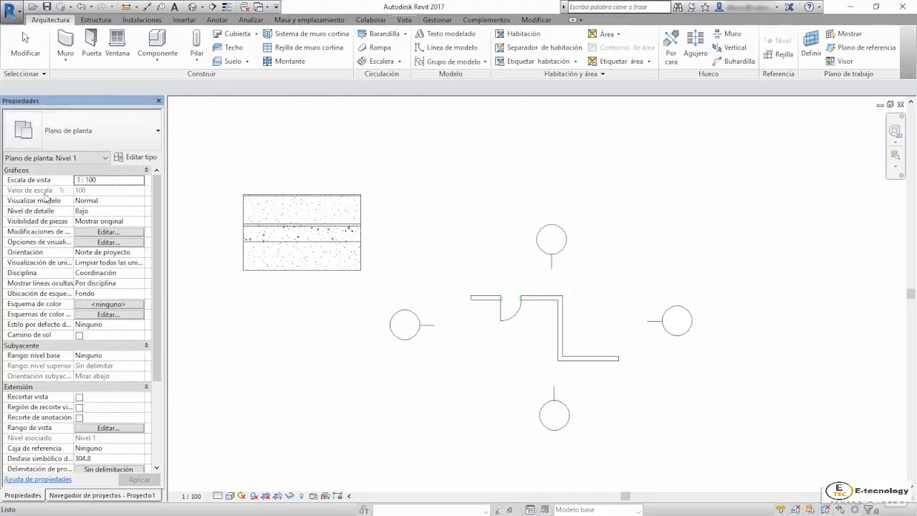
# - Duplicate the top wall's Muro 1 type as a new type named Muro 2
pyautogui.click(489, 298)
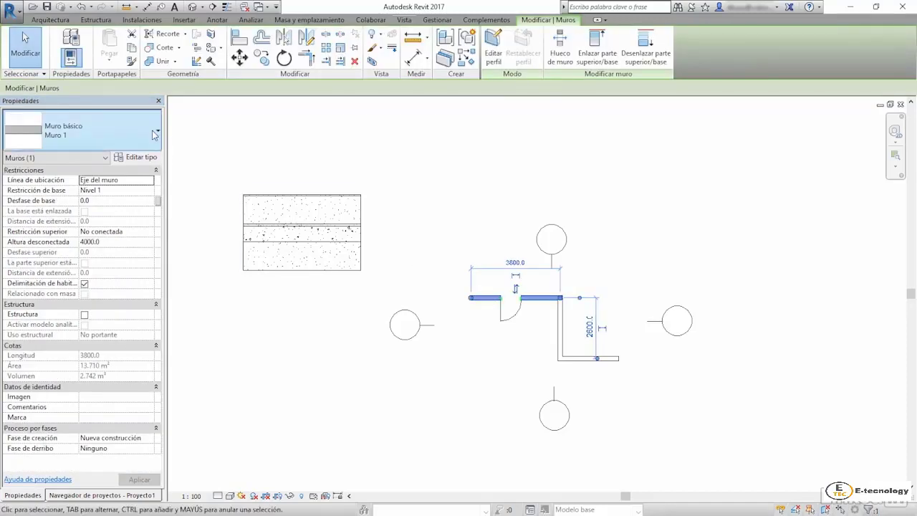
pyautogui.click(153, 136)
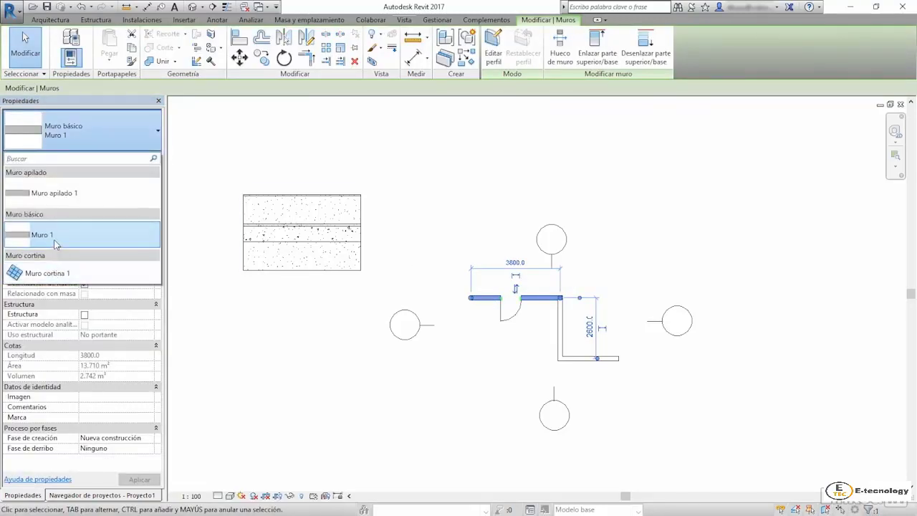
pyautogui.click(56, 242)
pyautogui.click(138, 159)
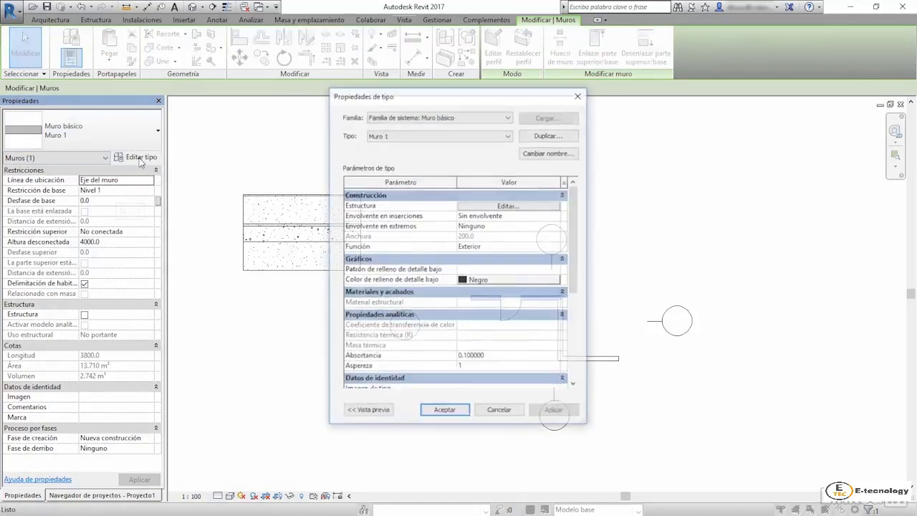
pyautogui.click(550, 136)
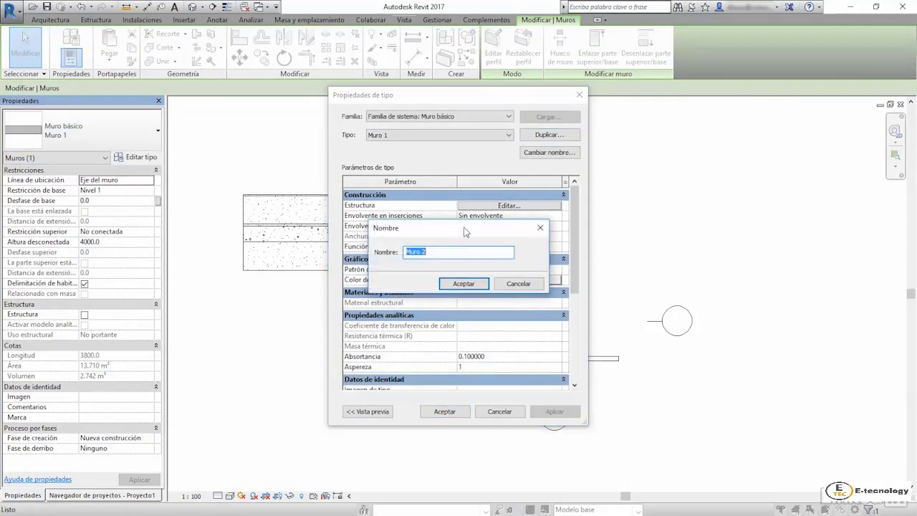
pyautogui.click(473, 284)
# - Add layer 3 to Muro 2's structure with Superficie de losa analítica material, 24.0 thick
pyautogui.click(515, 206)
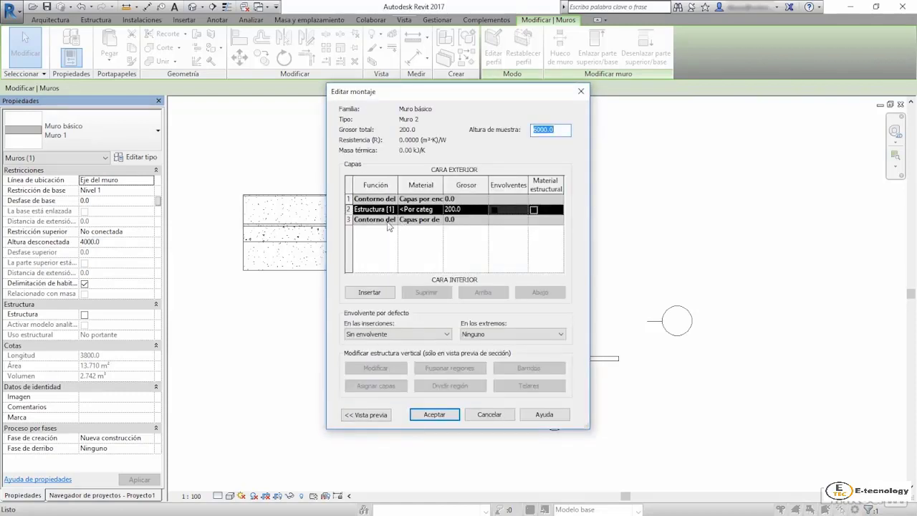
pyautogui.click(370, 292)
pyautogui.click(369, 291)
pyautogui.click(425, 220)
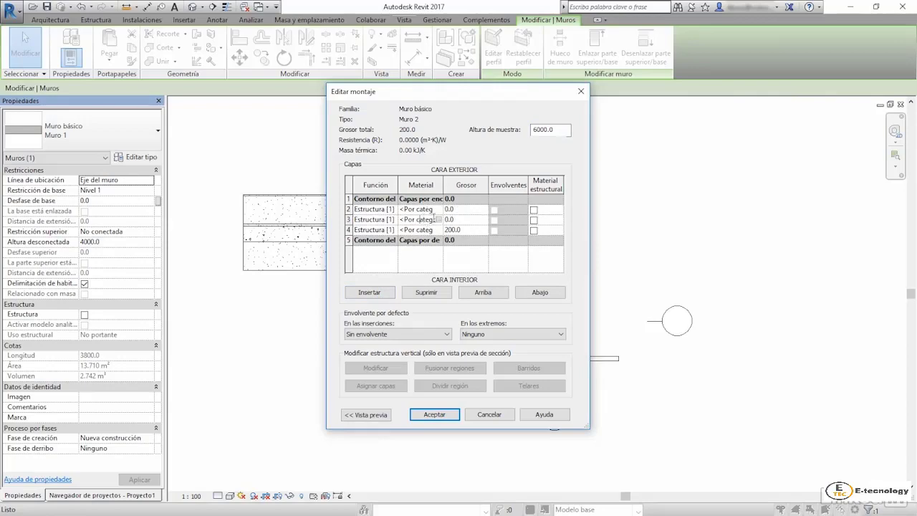
pyautogui.click(438, 220)
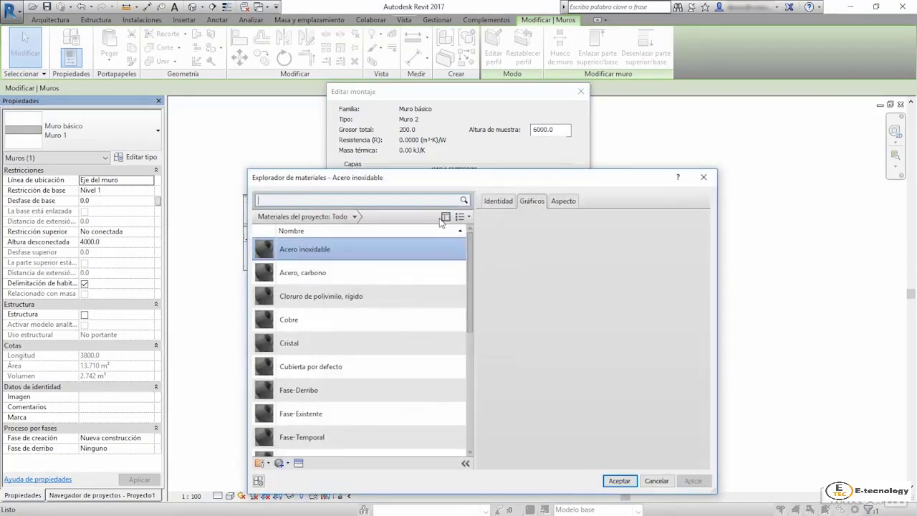
pyautogui.click(324, 391)
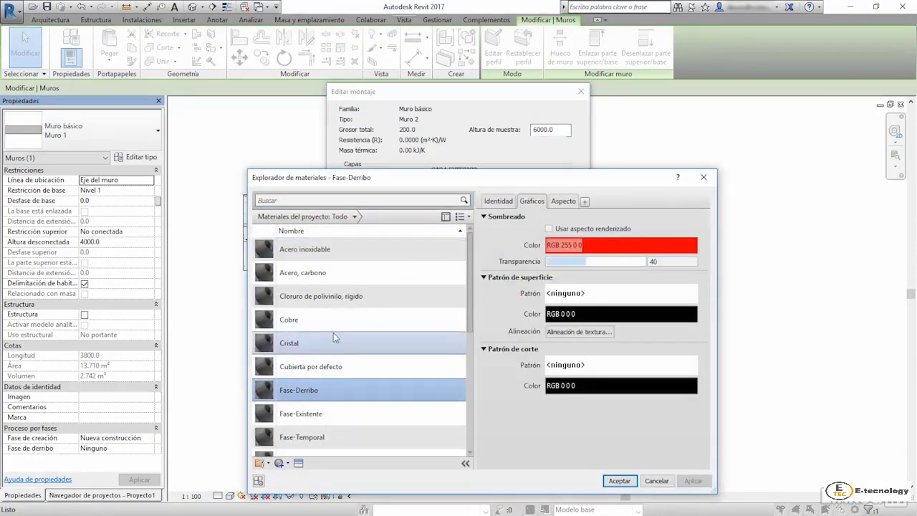
pyautogui.moveTo(469, 287); pyautogui.dragTo(473, 404)
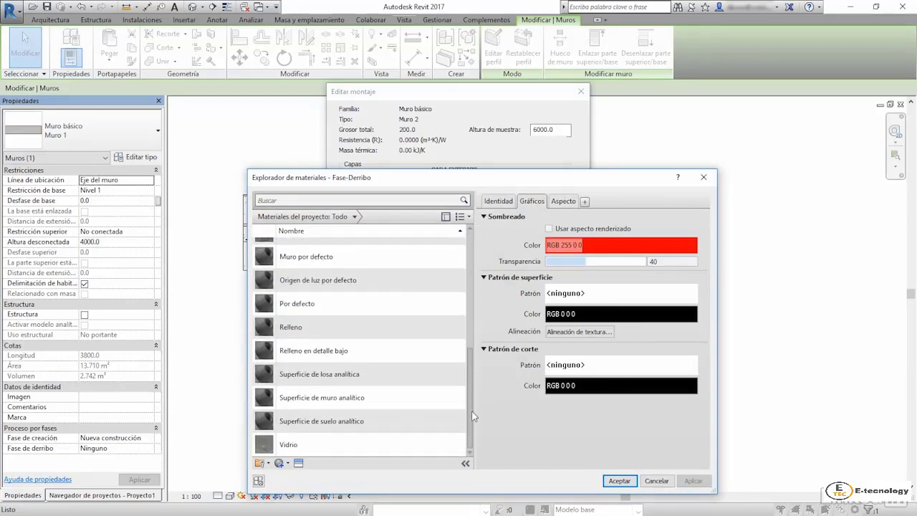
pyautogui.doubleClick(354, 375)
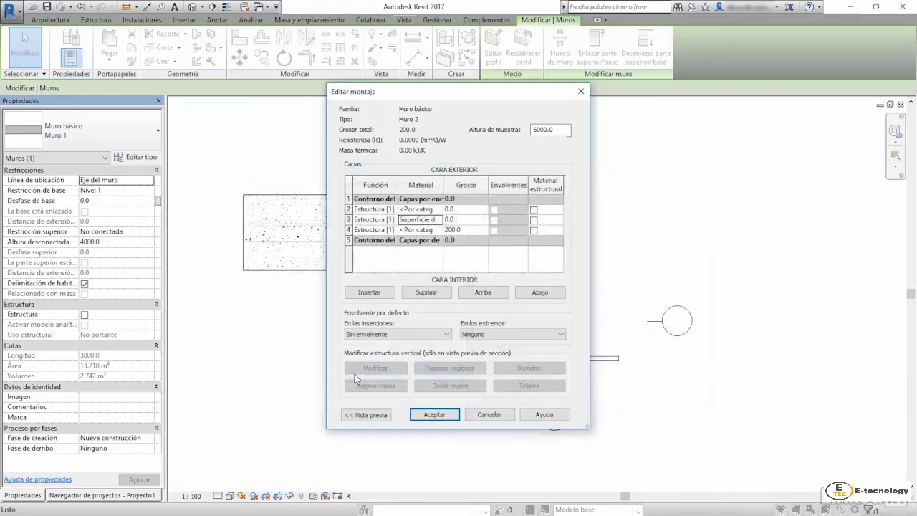
pyautogui.click(454, 220)
pyautogui.write('24')
pyautogui.press('Tab')
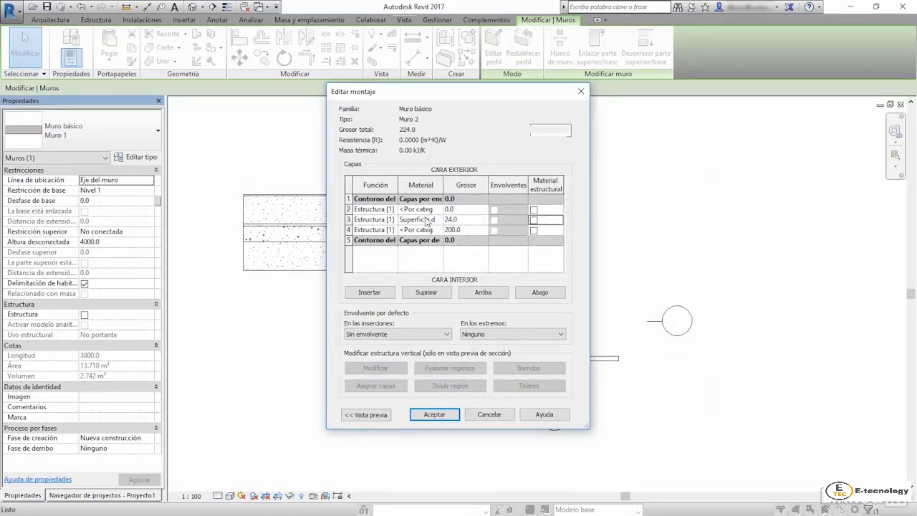
# - Dismiss the zero-thickness layer error and accept the Muro 2 type settings
pyautogui.click(359, 419)
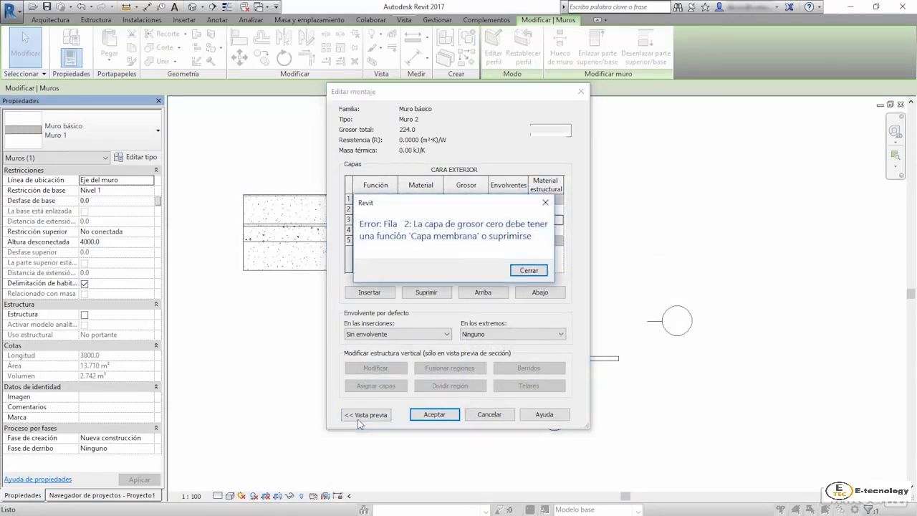
pyautogui.click(522, 268)
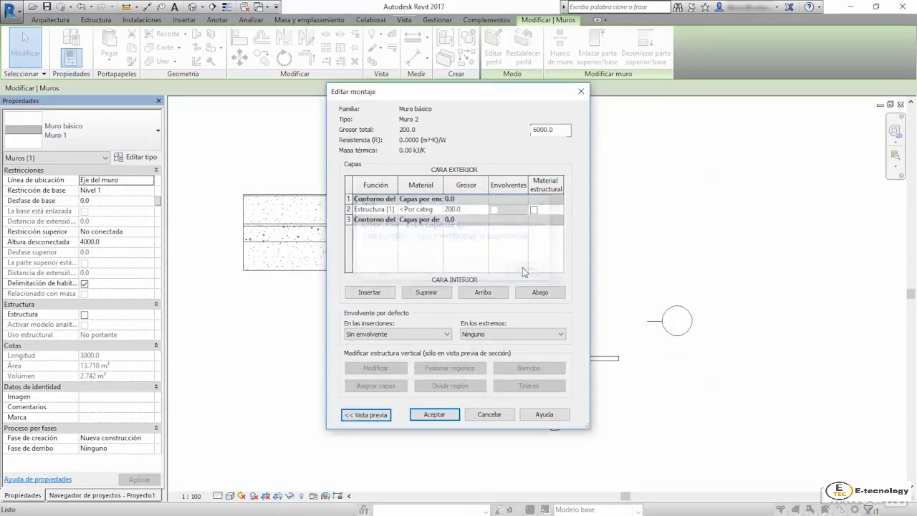
pyautogui.click(443, 416)
pyautogui.click(446, 418)
pyautogui.click(459, 439)
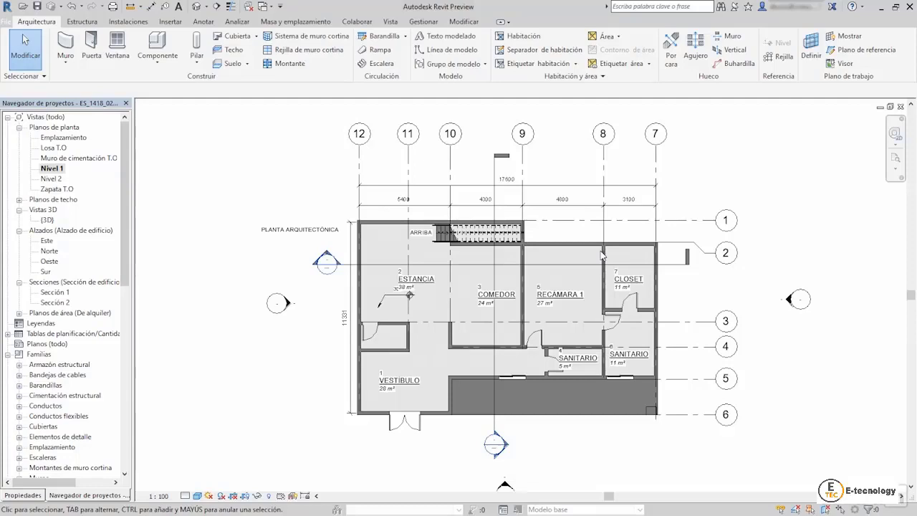
# - Open Nivel 2, Muro de cimentación T.O, Losa T.O, Emplazamiento, Nivel 1, Sección 1, ending on Sección 2
pyautogui.doubleClick(51, 179)
pyautogui.doubleClick(55, 157)
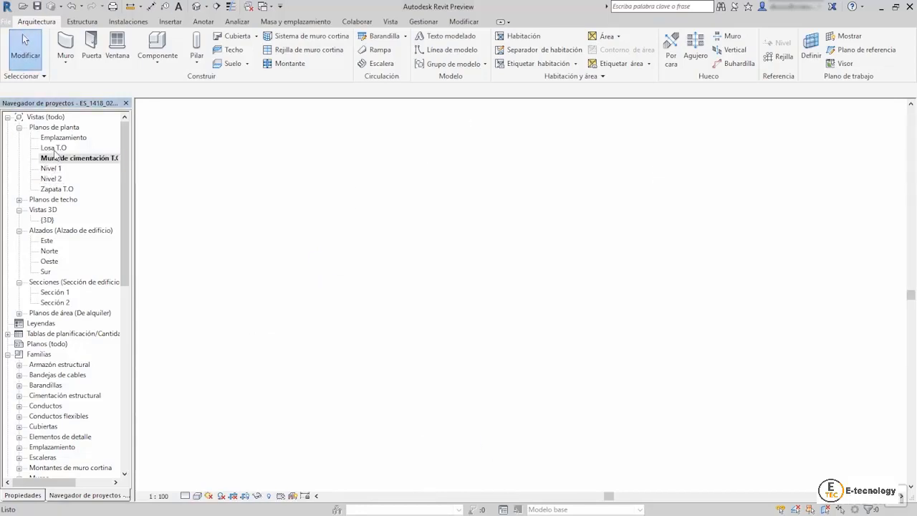
pyautogui.doubleClick(53, 148)
pyautogui.doubleClick(63, 137)
pyautogui.doubleClick(51, 169)
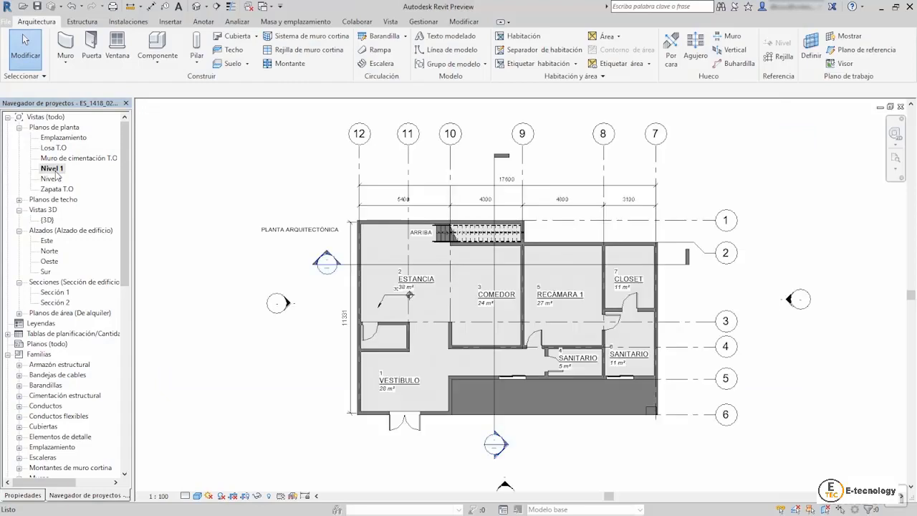
pyautogui.doubleClick(49, 293)
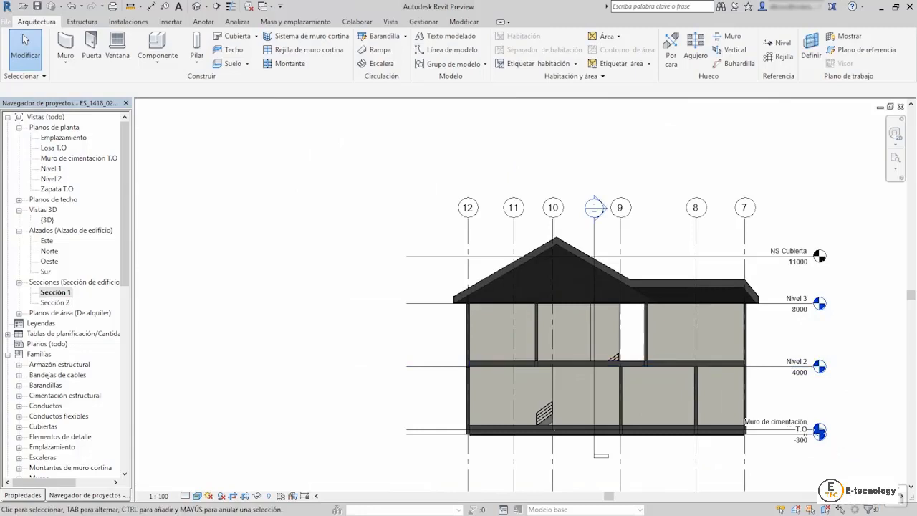
pyautogui.doubleClick(54, 303)
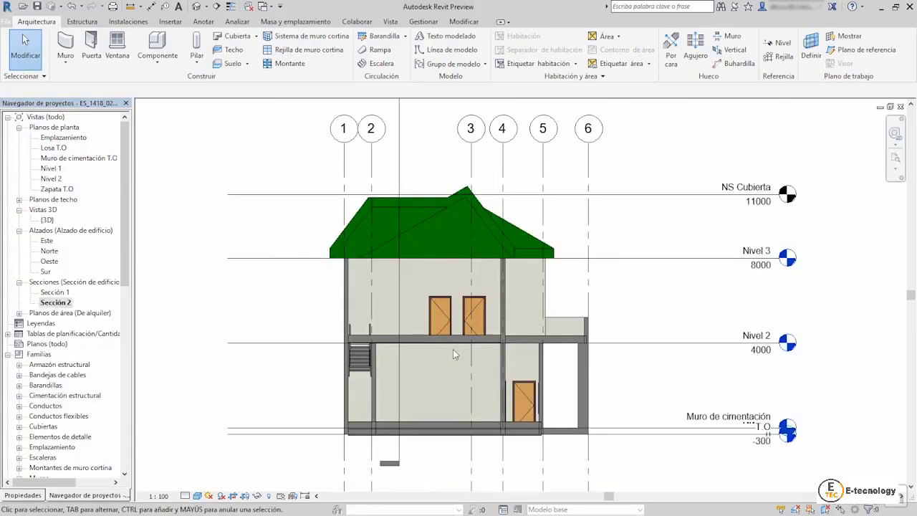
# - Move the foundation level's label clear of the Nivel 1 level
pyautogui.scroll(4, 769, 430)
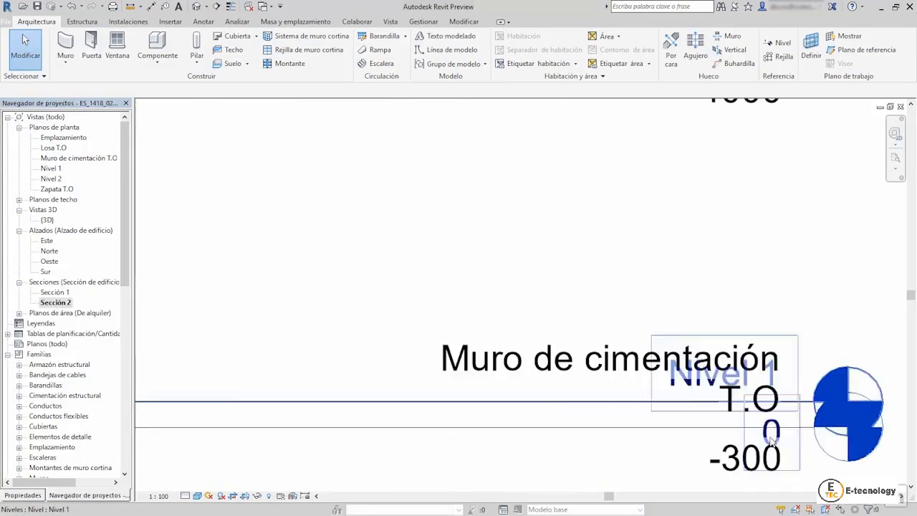
pyautogui.click(769, 430)
pyautogui.scroll(-2, 716, 440)
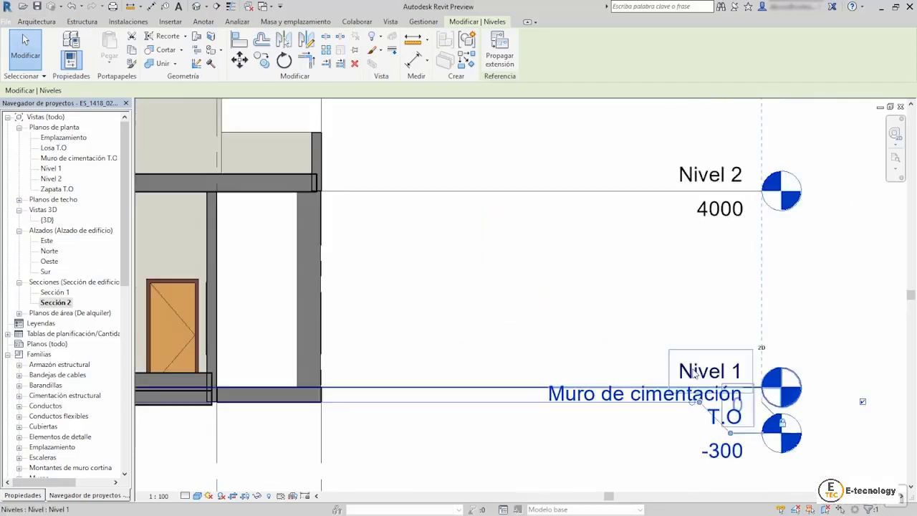
pyautogui.moveTo(760, 429); pyautogui.dragTo(699, 433)
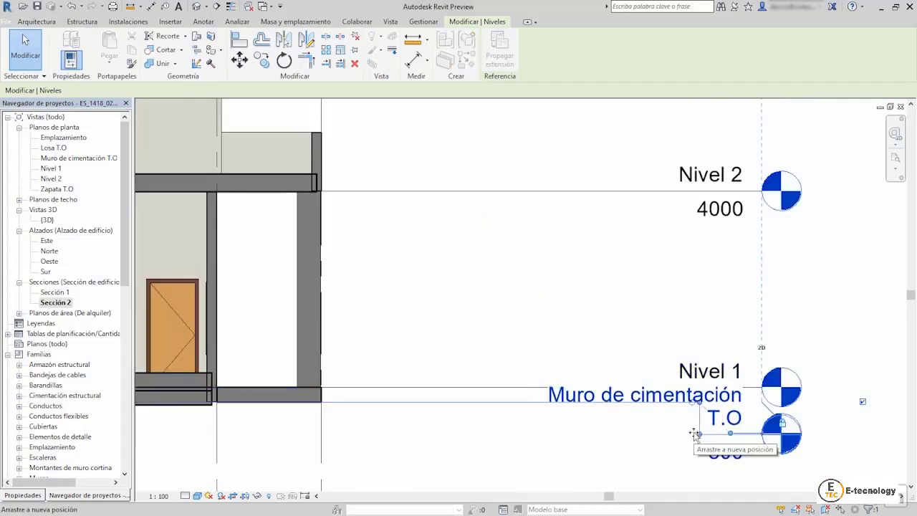
pyautogui.click(629, 444)
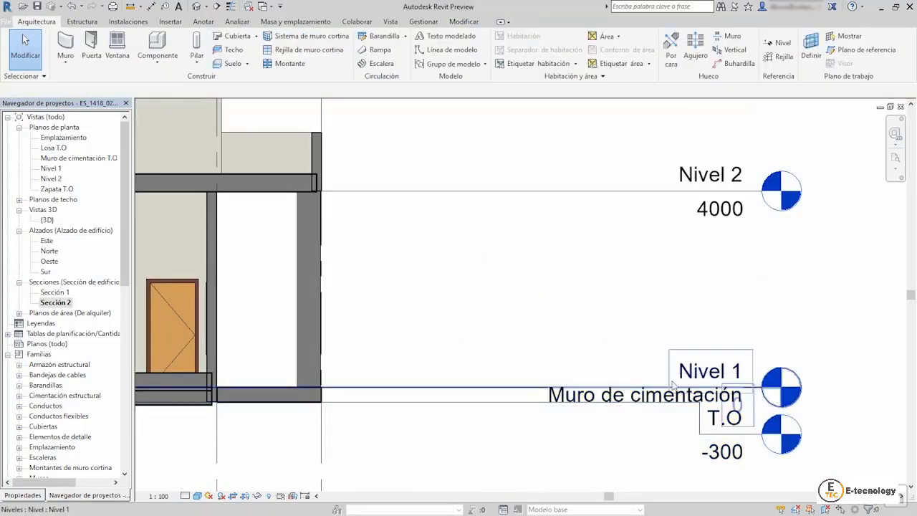
# - Drag the NS Cubierta level up from 11000 to 11400, above the roof peak
pyautogui.scroll(-1, 680, 408)
pyautogui.scroll(-1, 680, 409)
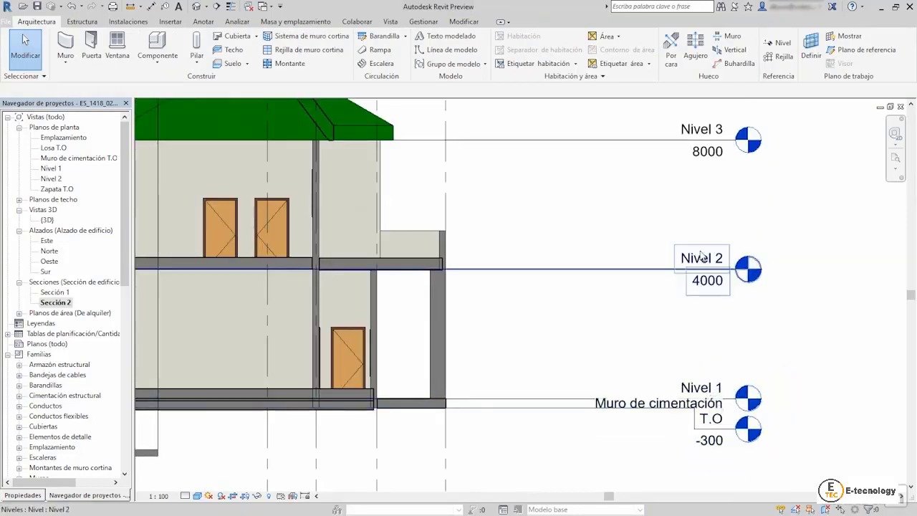
pyautogui.scroll(-1, 706, 294)
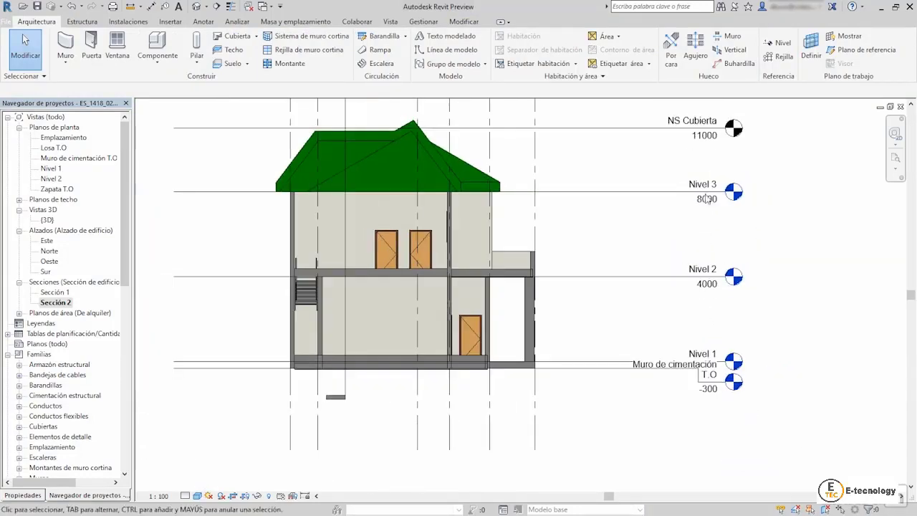
pyautogui.scroll(-1, 703, 192)
pyautogui.moveTo(603, 373); pyautogui.dragTo(614, 390, button='middle')
pyautogui.scroll(-1, 614, 391)
pyautogui.scroll(3, 480, 193)
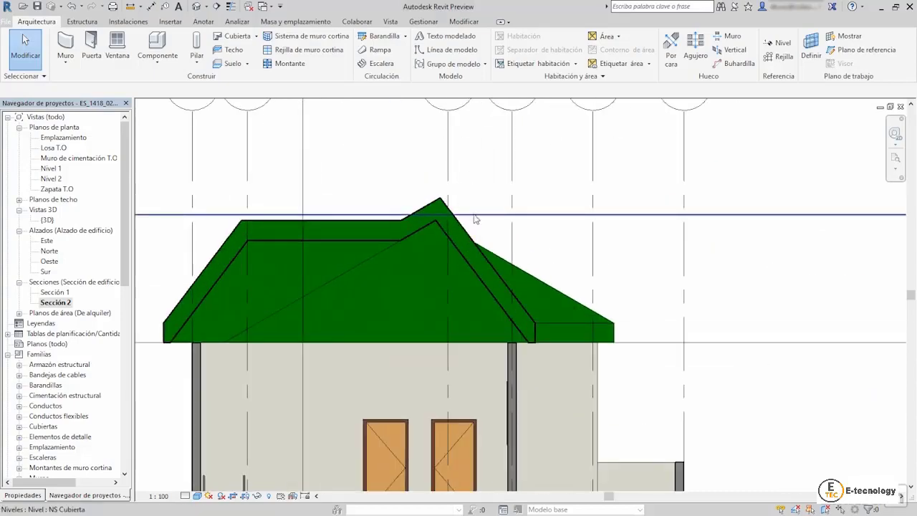
pyautogui.click(474, 215)
pyautogui.moveTo(485, 208); pyautogui.dragTo(483, 191)
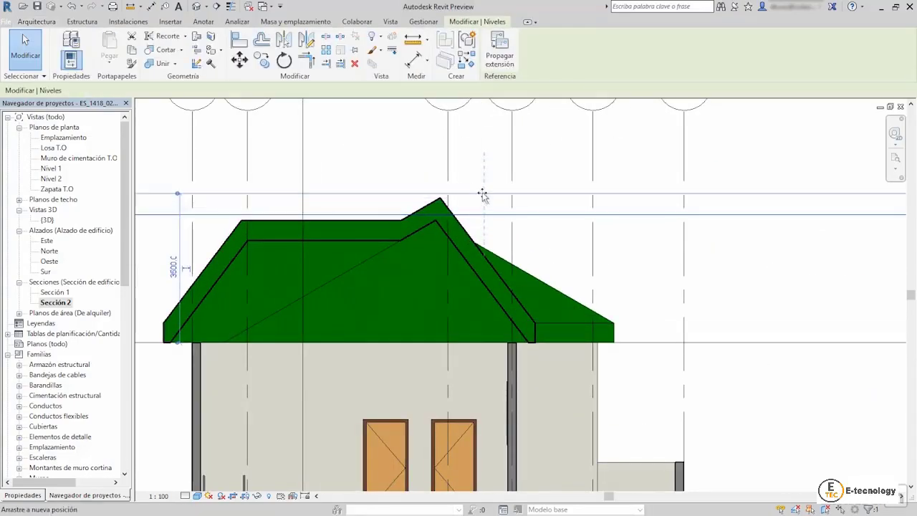
pyautogui.scroll(-2, 502, 194)
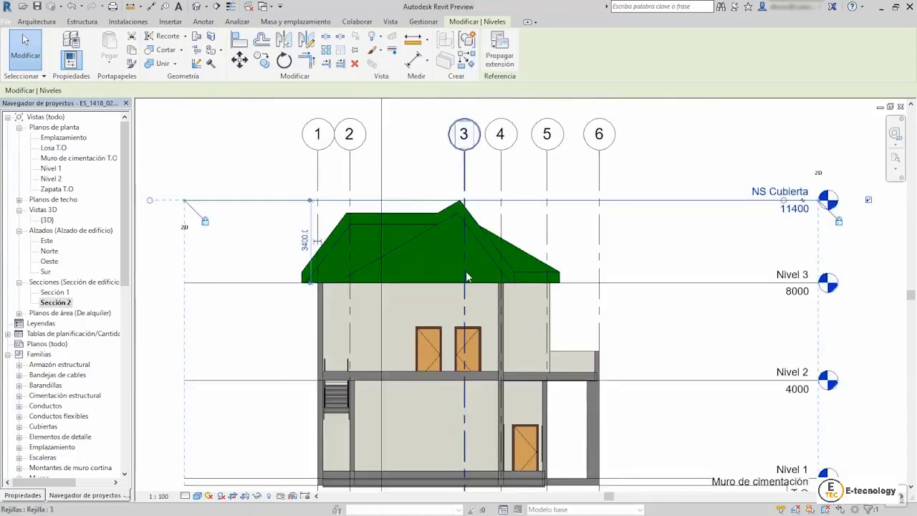
pyautogui.scroll(-2, 470, 273)
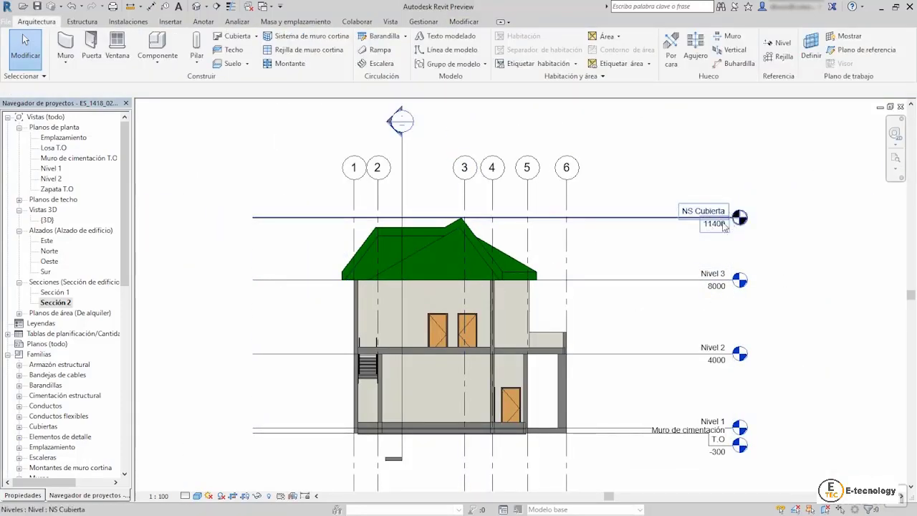
pyautogui.press('Escape')
pyautogui.scroll(2, 751, 424)
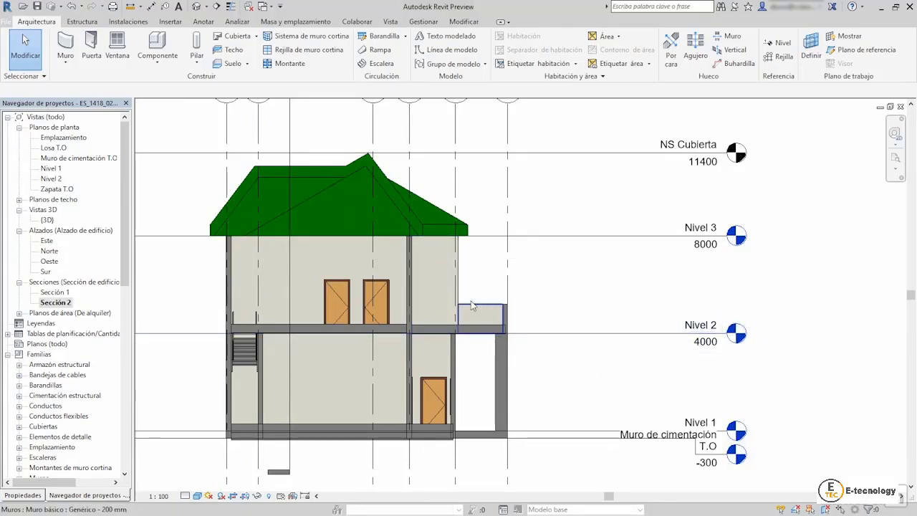
# - Copy the Nivel 2 level upward to create a new level, Nivel 6
pyautogui.click(566, 332)
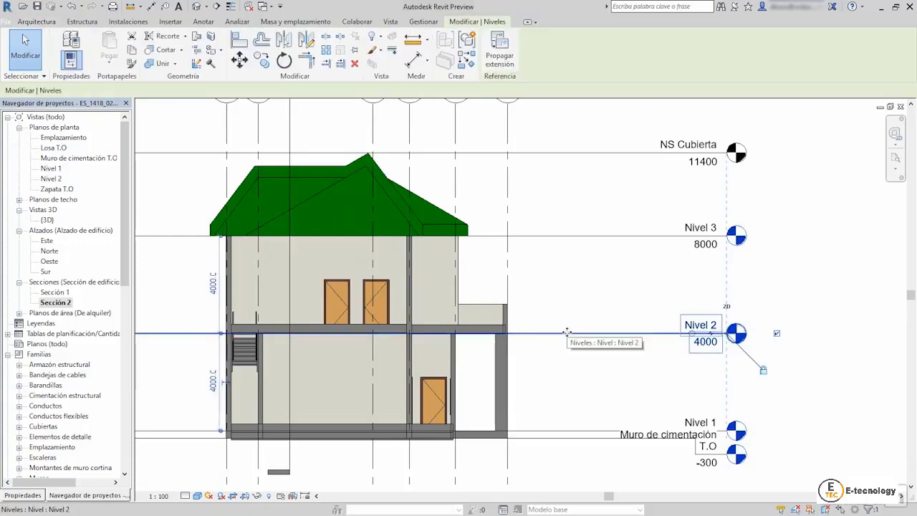
pyautogui.scroll(2, 453, 298)
pyautogui.scroll(2, 452, 298)
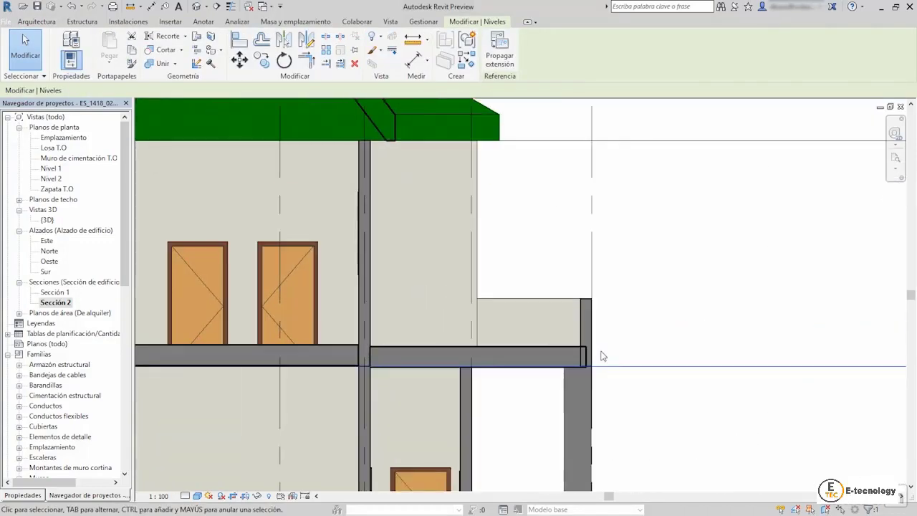
pyautogui.moveTo(591, 366); pyautogui.dragTo(584, 299)
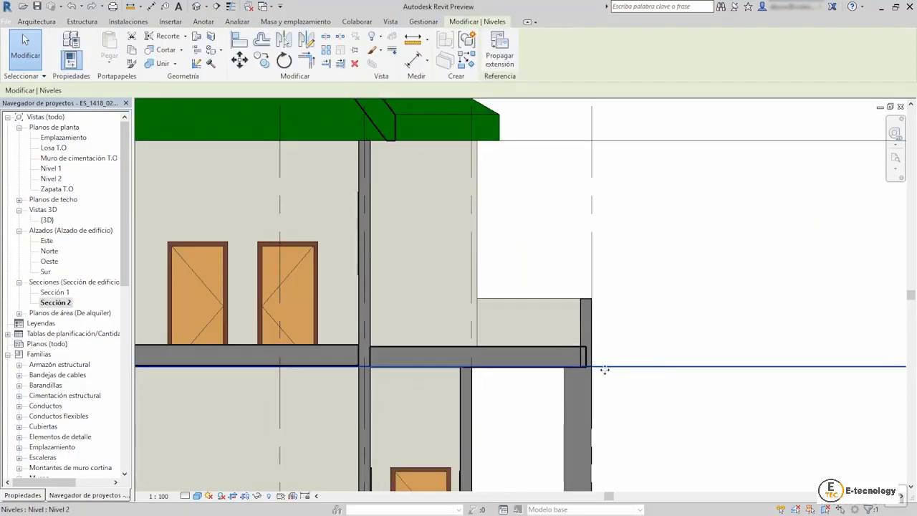
pyautogui.moveTo(594, 366); pyautogui.dragTo(595, 333)
pyautogui.scroll(-5, 636, 366)
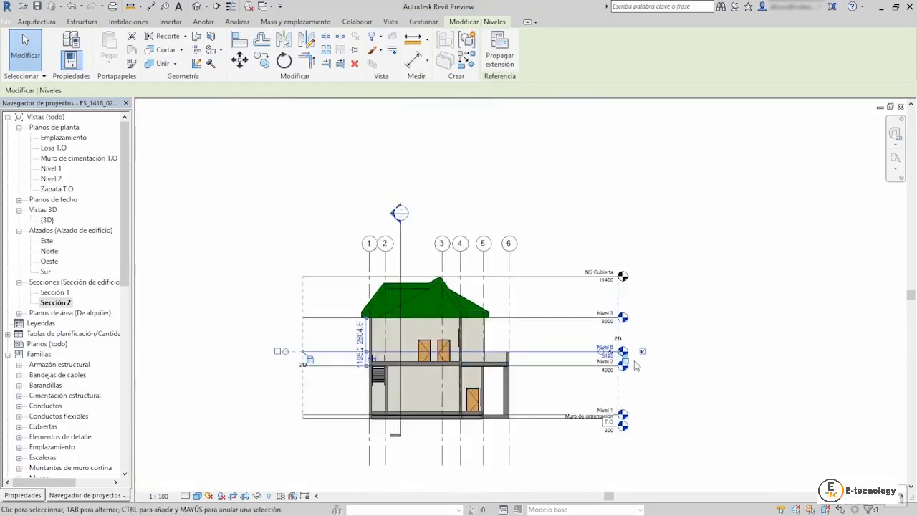
pyautogui.scroll(2, 635, 366)
pyautogui.click(676, 413)
# - Set Nivel 6's elevation to 6000, then select the low balcony wall
pyautogui.scroll(3, 627, 355)
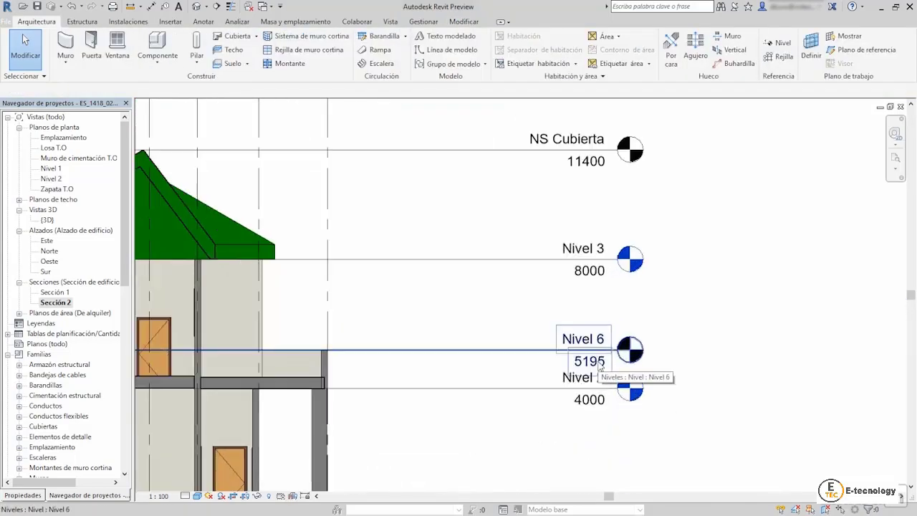
pyautogui.doubleClick(601, 364)
pyautogui.write('6')
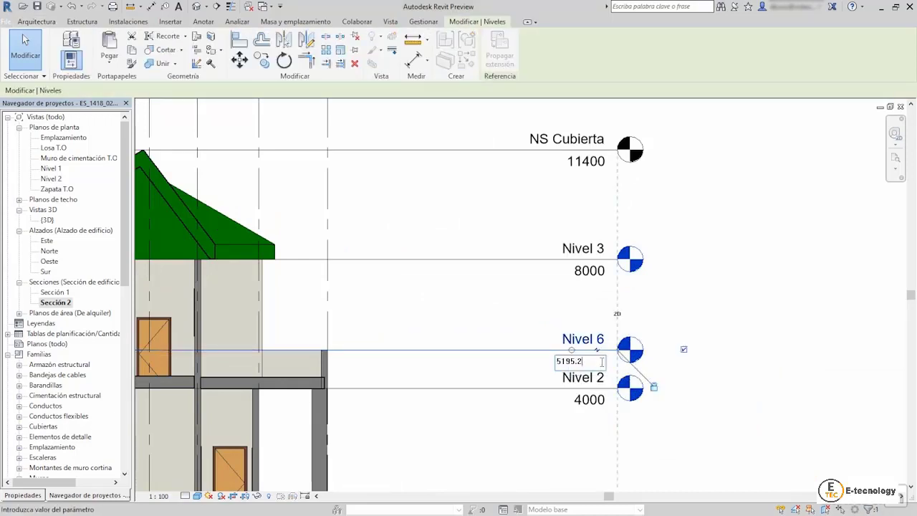
pyautogui.write('000')
pyautogui.press('Return')
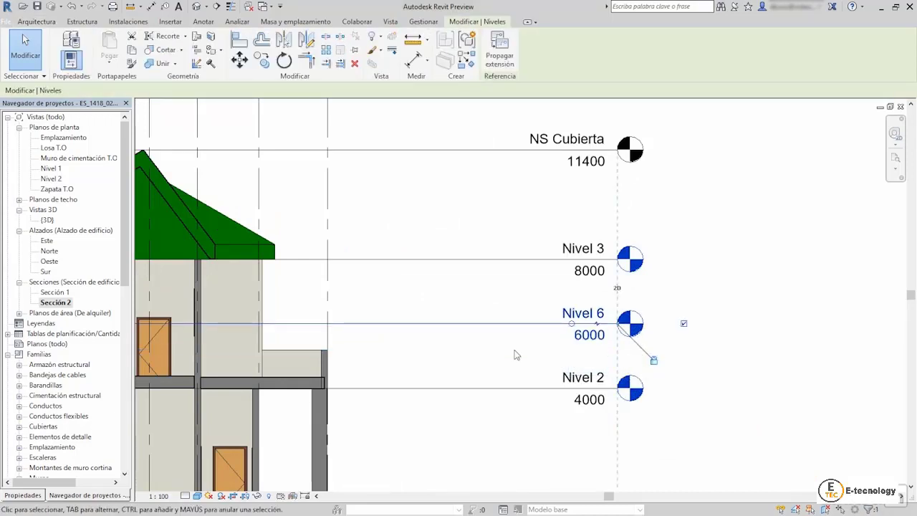
pyautogui.click(424, 344)
pyautogui.click(301, 361)
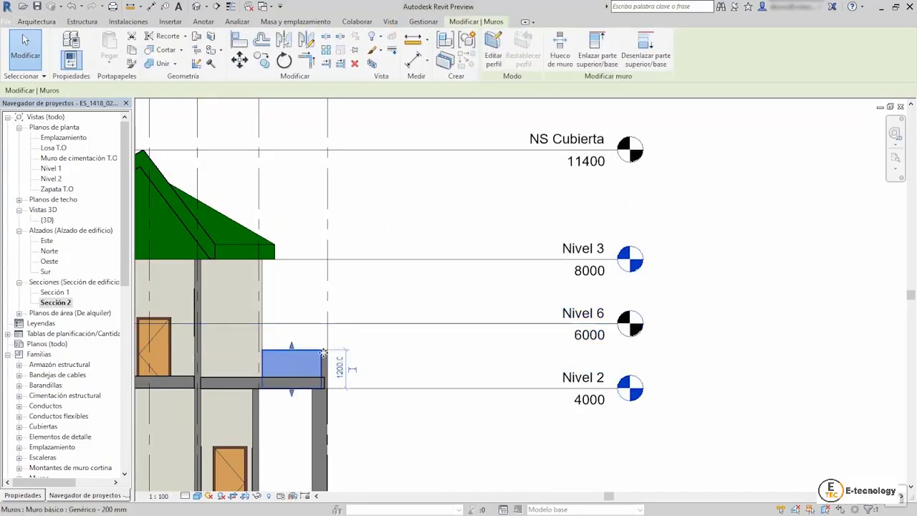
# - Set both balcony walls' top constraint to Hasta nivel: Nivel 6
pyautogui.keyDown('ctrl'); pyautogui.click(327, 367); pyautogui.keyUp('ctrl')
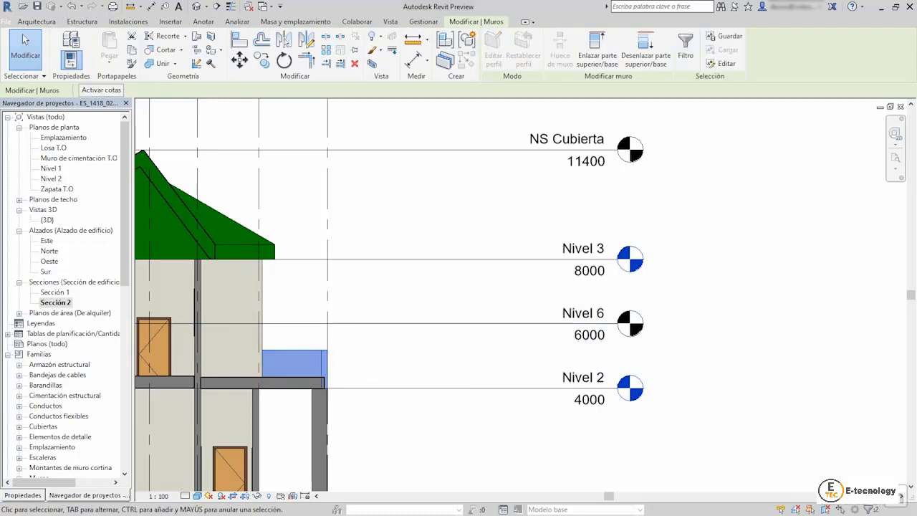
pyautogui.click(22, 495)
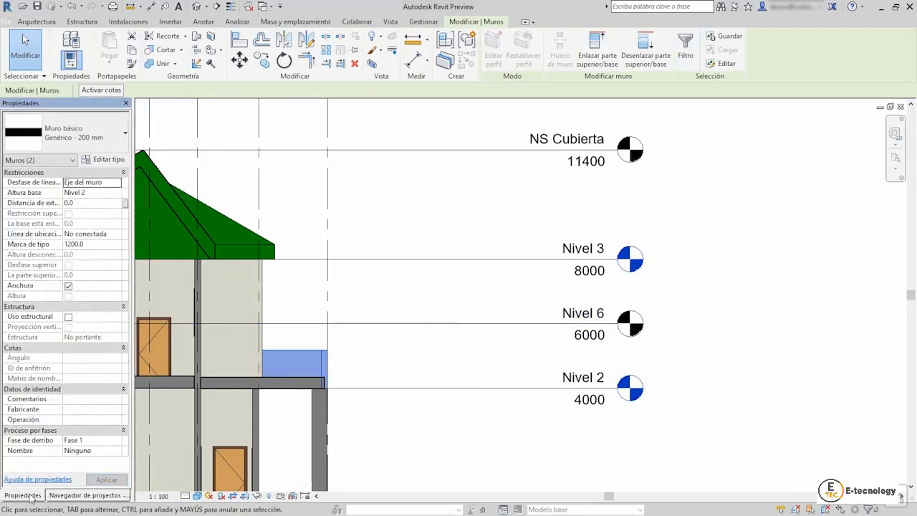
pyautogui.click(117, 233)
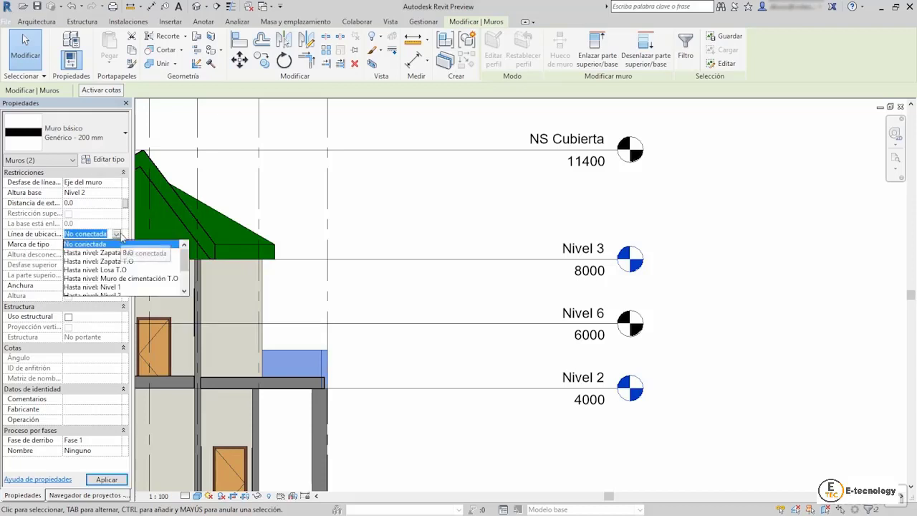
pyautogui.scroll(-1, 120, 255)
pyautogui.scroll(-1, 119, 267)
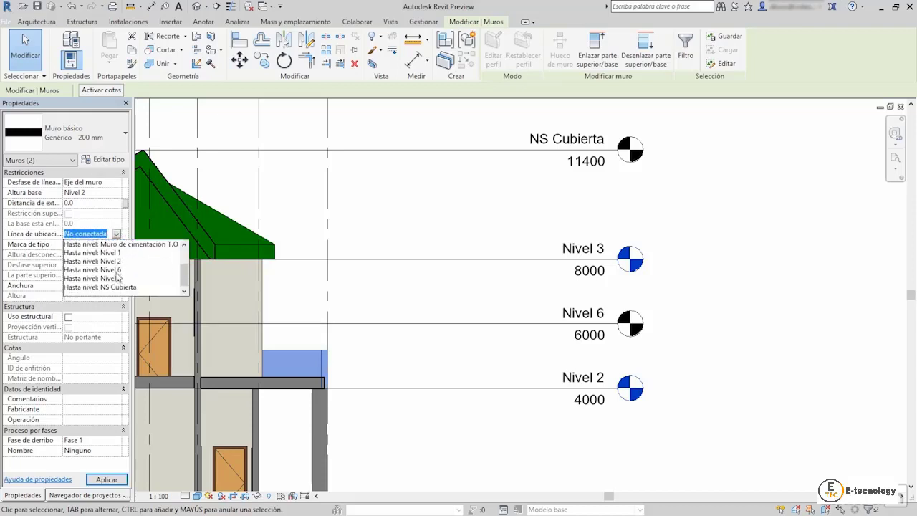
pyautogui.click(118, 270)
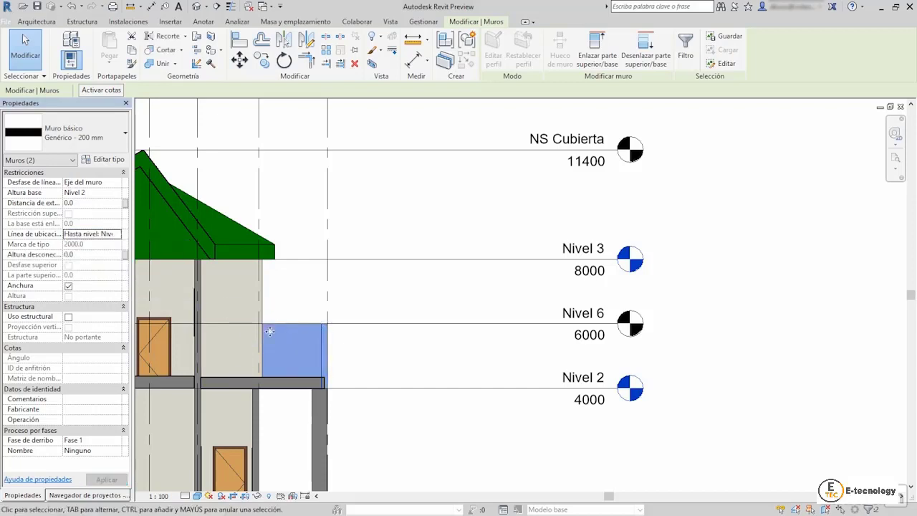
# - Rename level Nivel 6 to 'Nivel de pretil terraza'
pyautogui.click(491, 462)
pyautogui.click(596, 321)
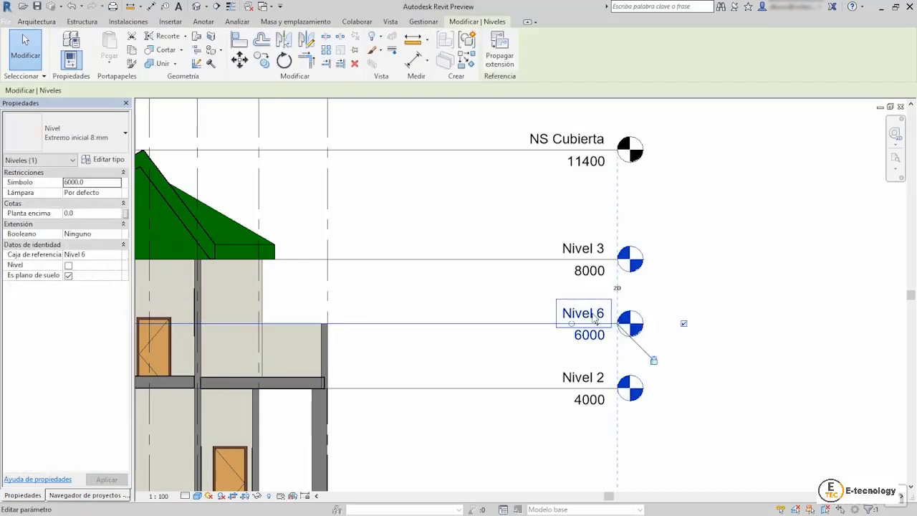
pyautogui.click(595, 319)
pyautogui.press('Escape')
pyautogui.click(578, 313)
pyautogui.write('N')
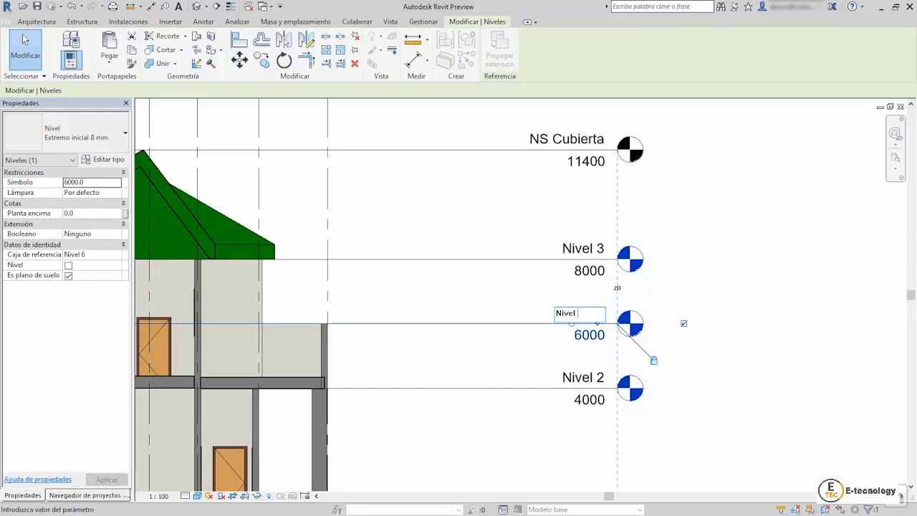
pyautogui.write('il')
pyautogui.write(' terraza')
pyautogui.press('Return')
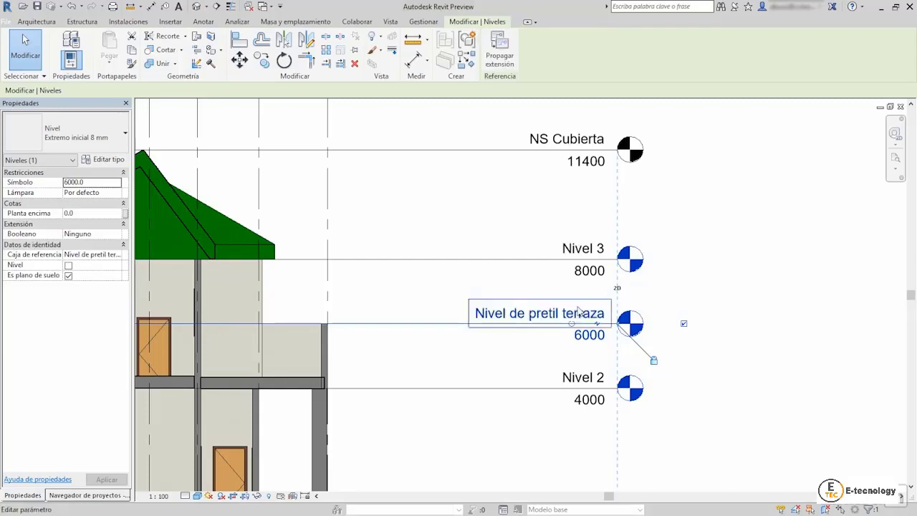
pyautogui.click(829, 335)
pyautogui.scroll(-2, 829, 335)
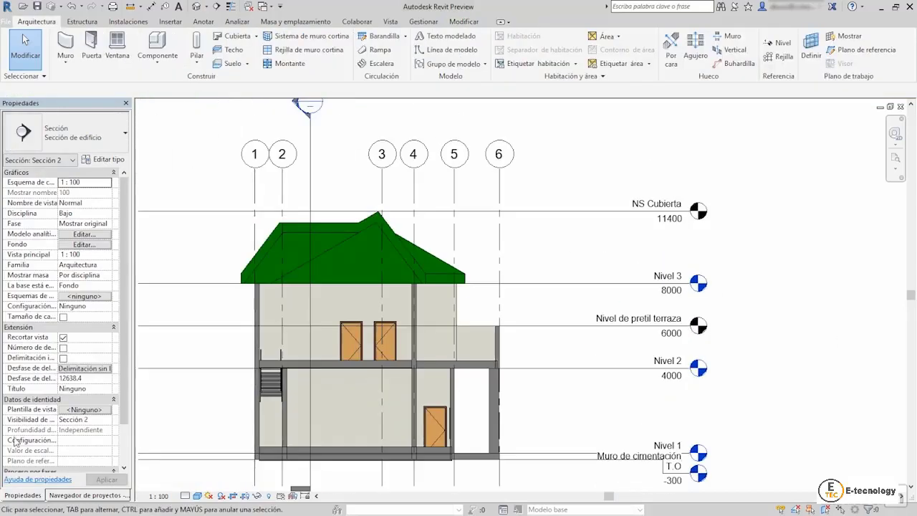
pyautogui.click(50, 496)
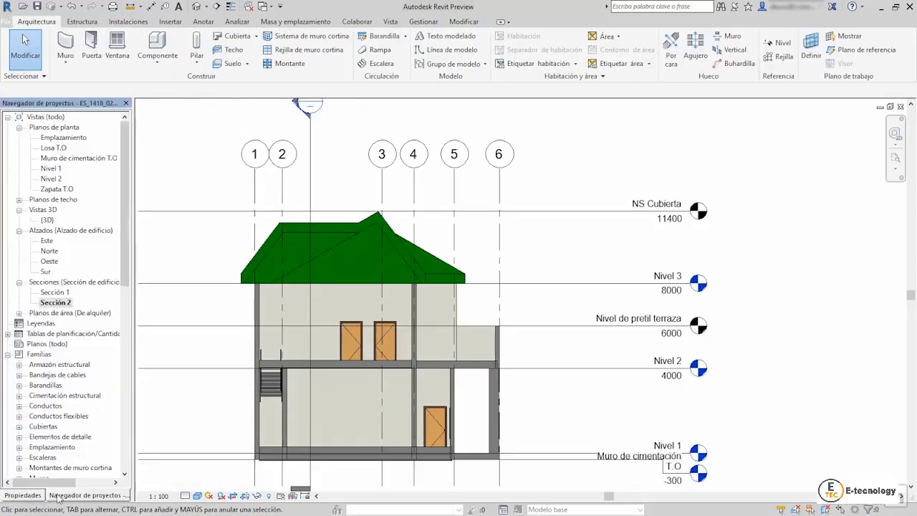
# - Create floor plans for Nivel de pretil terraza, NS Cubierta and Zapata B.O
pyautogui.click(18, 230)
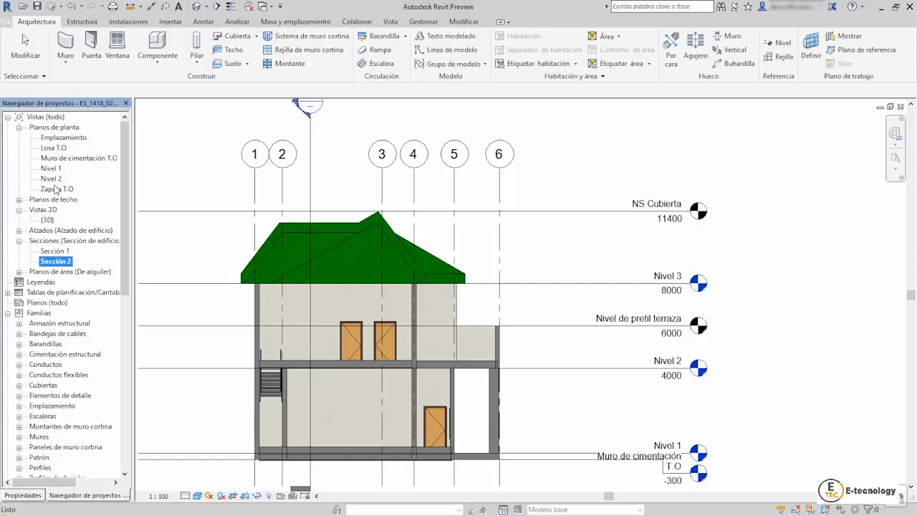
pyautogui.click(391, 24)
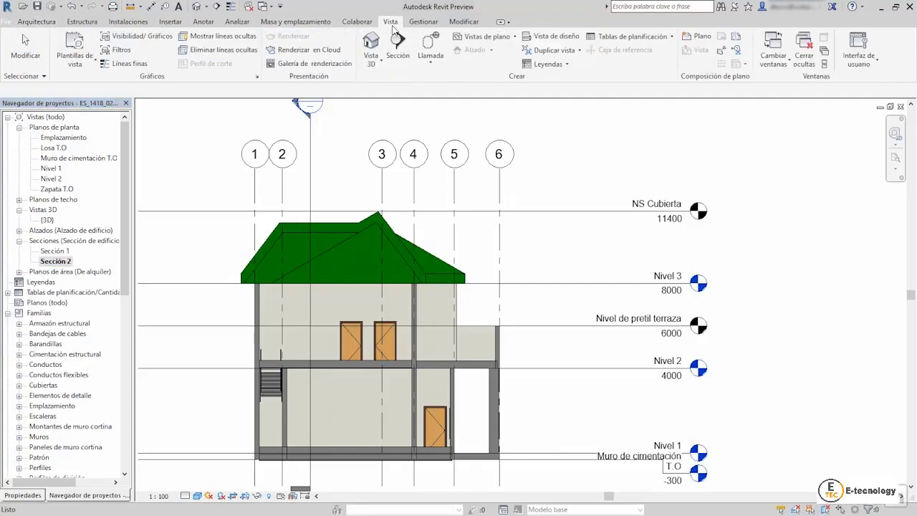
pyautogui.click(514, 36)
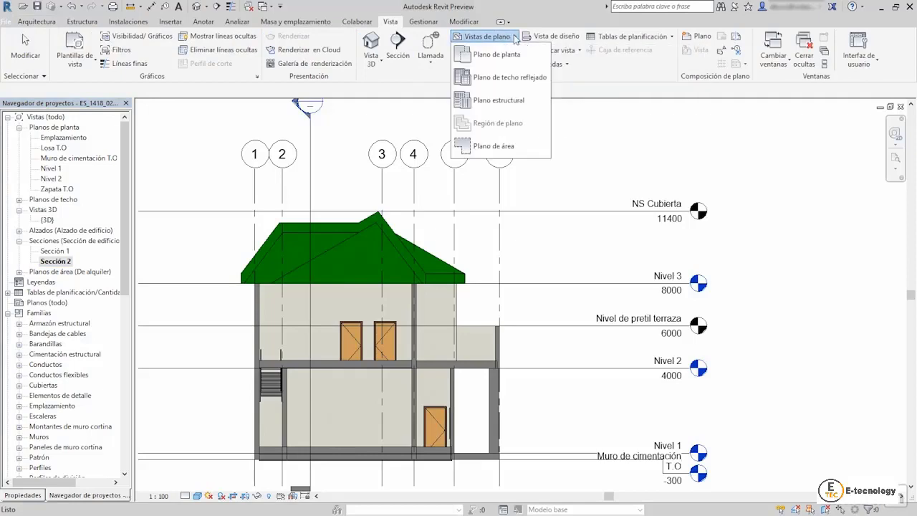
pyautogui.click(497, 55)
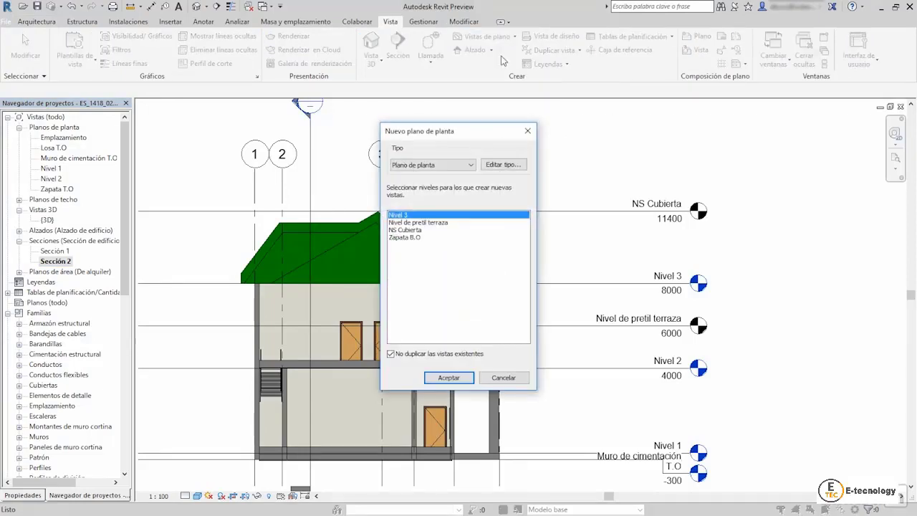
pyautogui.keyDown('ctrl'); pyautogui.click(428, 223); pyautogui.keyUp('ctrl')
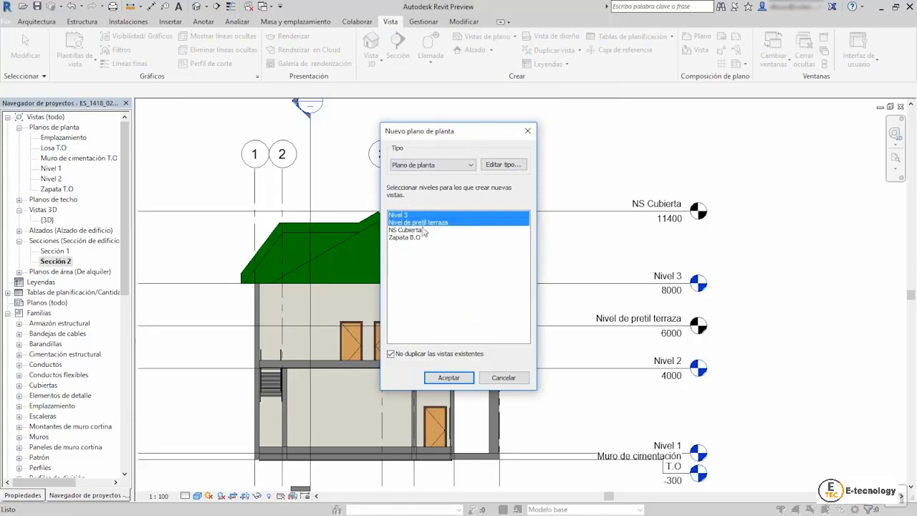
pyautogui.keyDown('ctrl'); pyautogui.click(422, 230); pyautogui.keyUp('ctrl')
pyautogui.keyDown('ctrl'); pyautogui.click(415, 237); pyautogui.keyUp('ctrl')
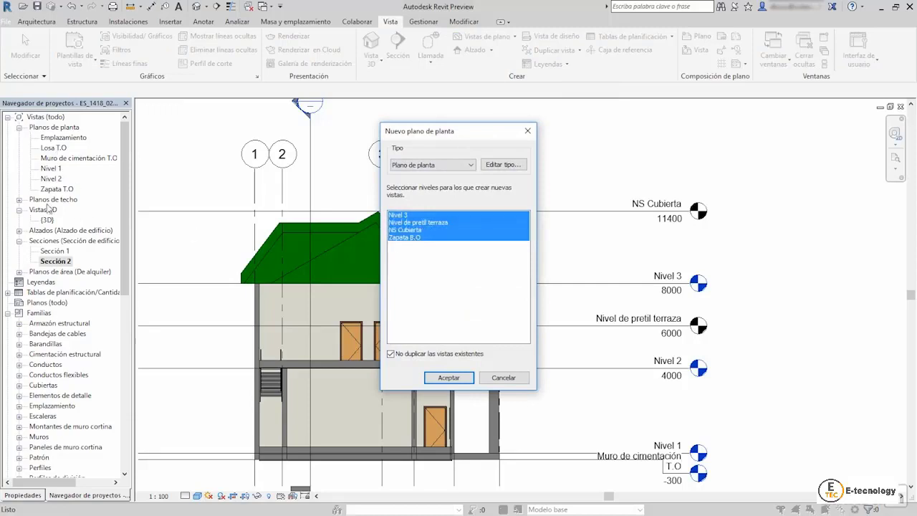
pyautogui.click(450, 379)
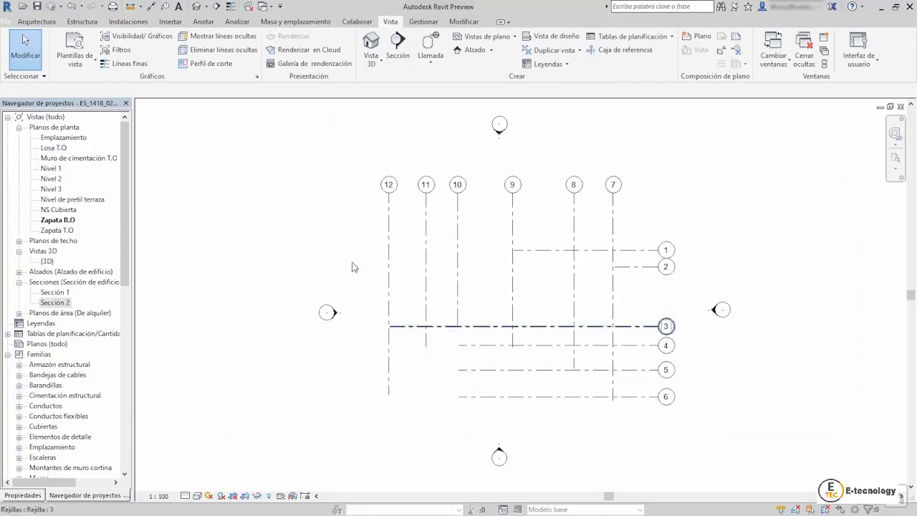
# - Open the Nivel de pretil terraza plan and set its visual style to Sombreado
pyautogui.click(52, 189)
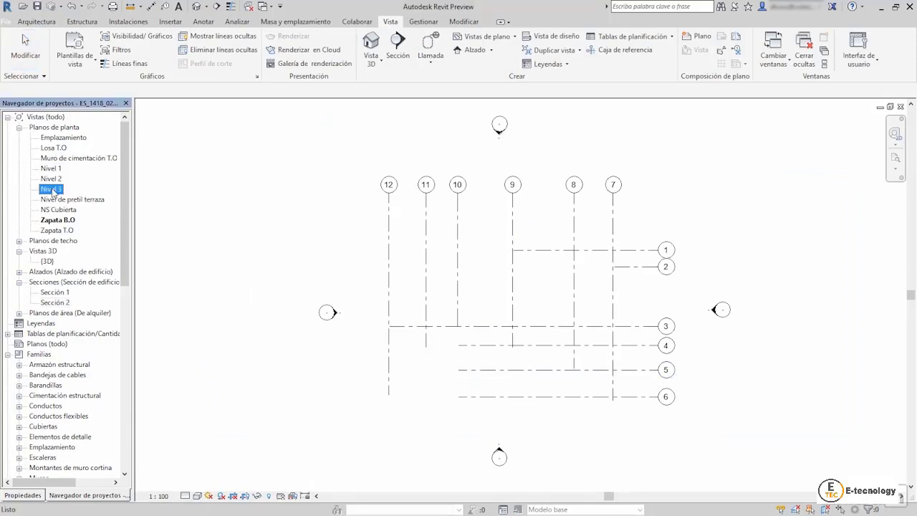
pyautogui.doubleClick(53, 199)
pyautogui.scroll(2, 591, 352)
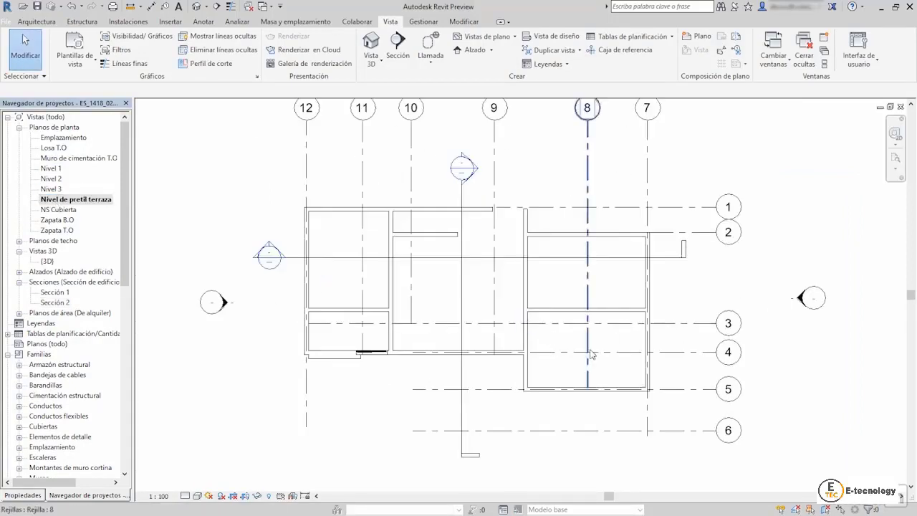
pyautogui.scroll(1, 591, 352)
pyautogui.scroll(-1, 591, 353)
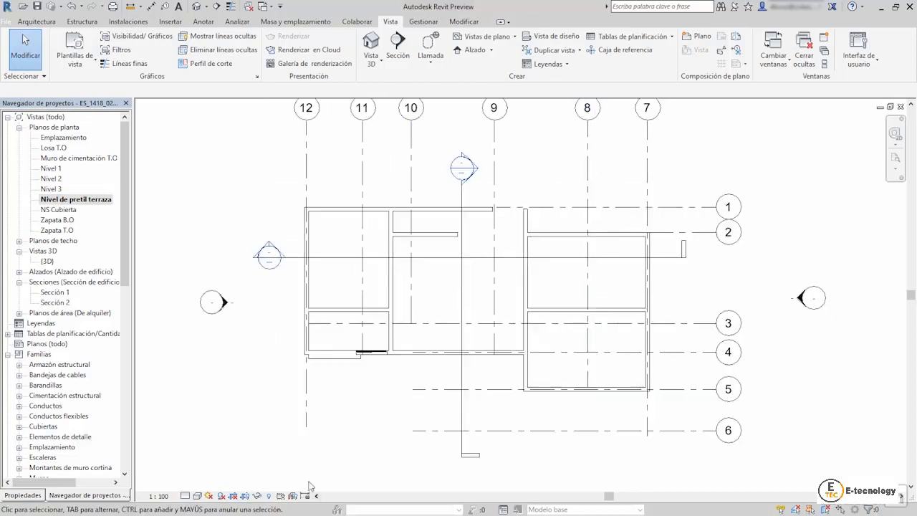
pyautogui.click(203, 500)
pyautogui.click(213, 461)
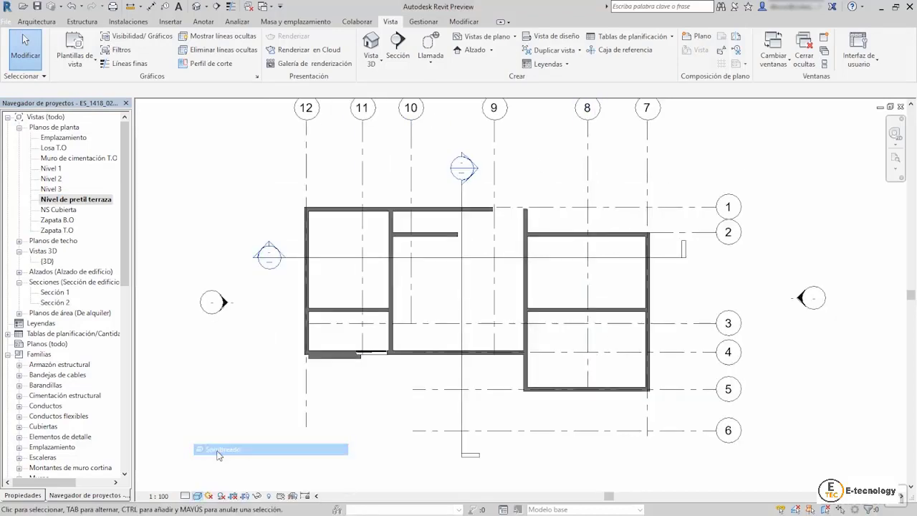
# - Turn on Mostrar región de recorte for the Nivel de pretil terraza plan
pyautogui.scroll(-1, 332, 425)
pyautogui.scroll(-1, 435, 404)
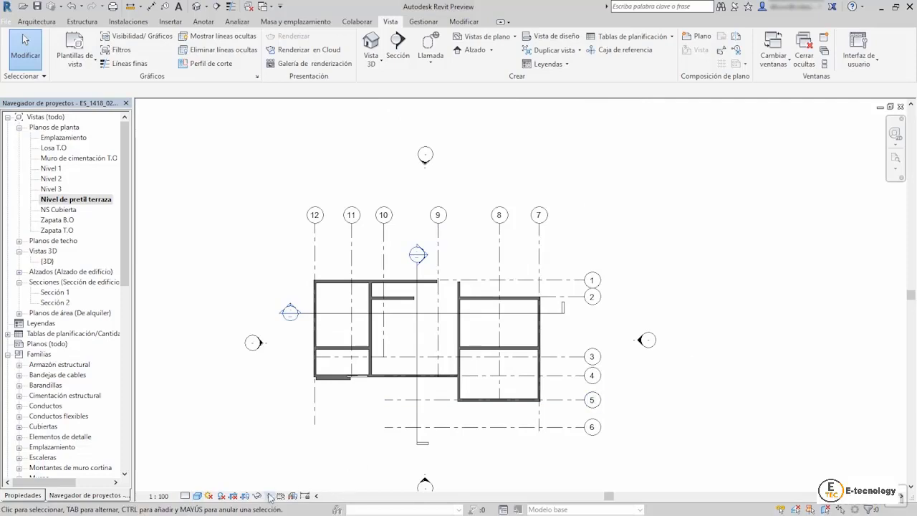
pyautogui.click(244, 496)
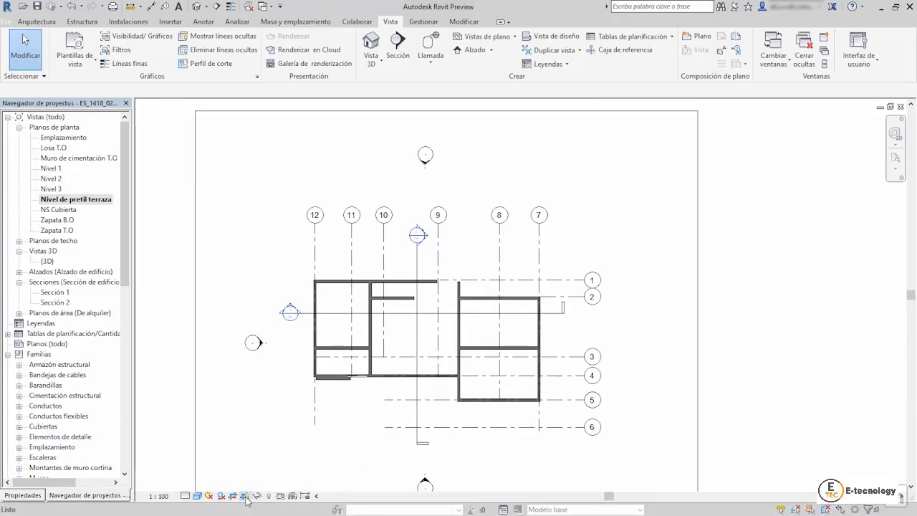
pyautogui.scroll(-1, 635, 231)
pyautogui.scroll(2, 624, 237)
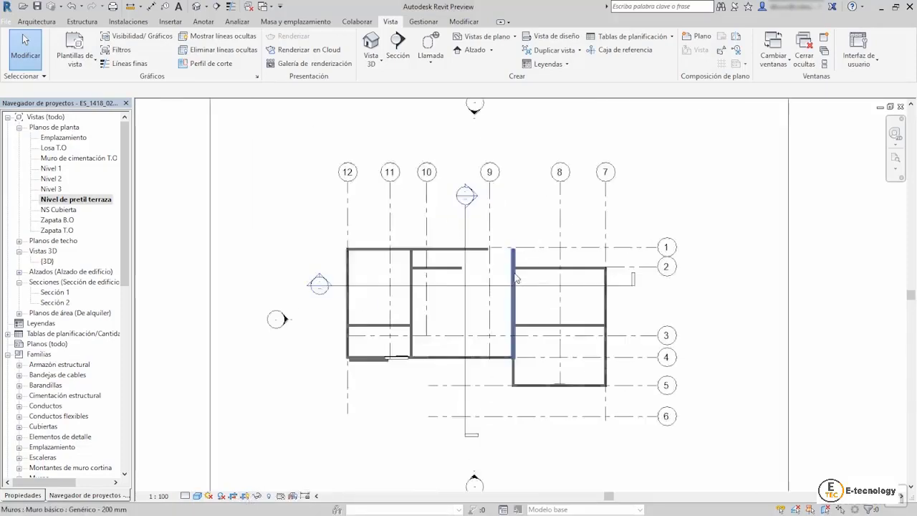
pyautogui.scroll(1, 622, 240)
pyautogui.scroll(1, 622, 240)
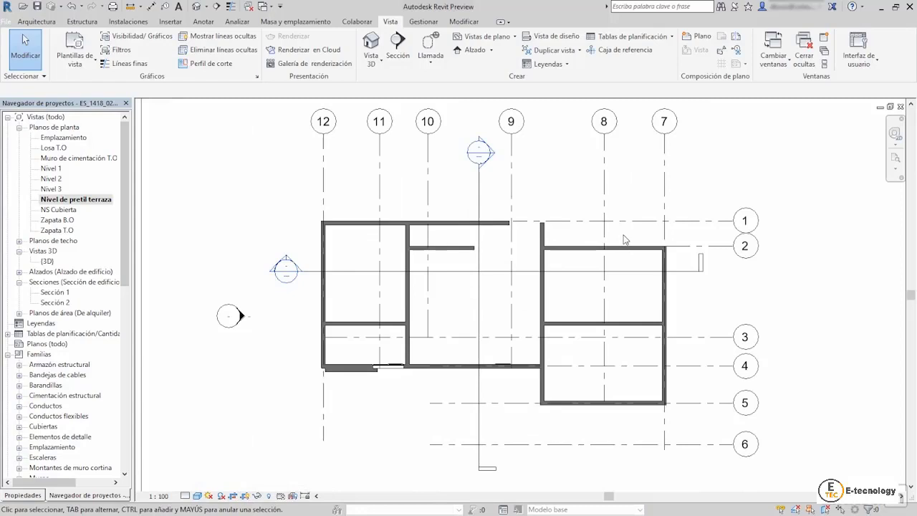
# - In Sección 1, copy Nivel 2 down to make Nivel 7 at elevation 1995
pyautogui.doubleClick(44, 295)
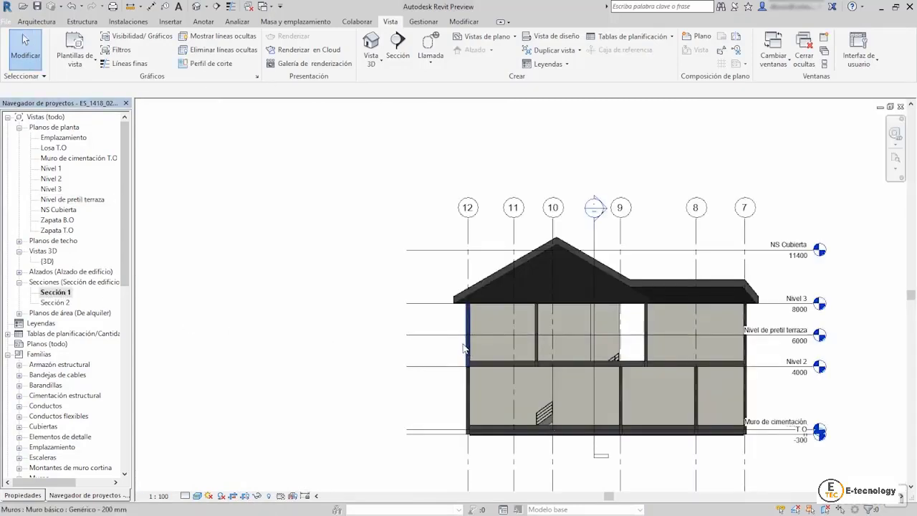
pyautogui.scroll(-1, 463, 348)
pyautogui.scroll(2, 707, 357)
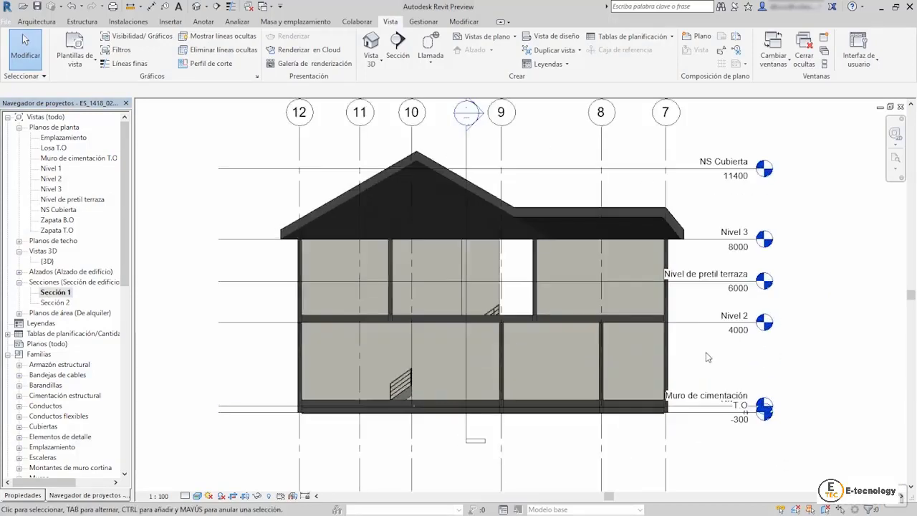
pyautogui.scroll(1, 707, 357)
pyautogui.click(704, 319)
pyautogui.keyDown('ctrl'); pyautogui.moveTo(699, 318); pyautogui.dragTo(693, 367); pyautogui.keyUp('ctrl')
pyautogui.press('alt')
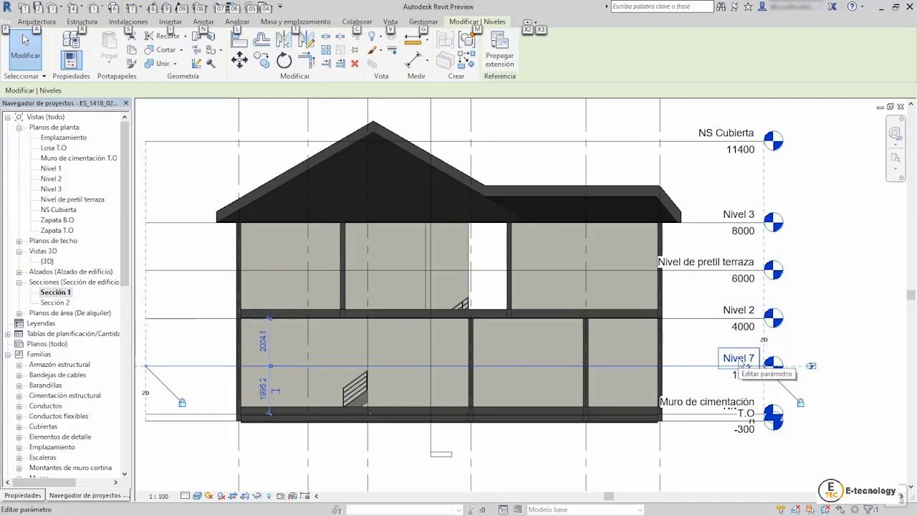
pyautogui.click(821, 351)
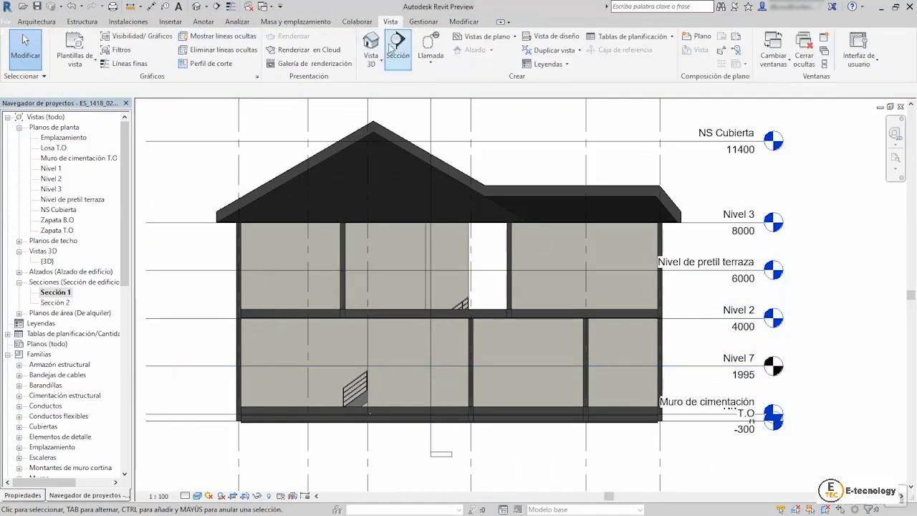
# - Create the Nivel 7 floor plan and show it in Sombreado style
pyautogui.click(487, 36)
pyautogui.click(489, 56)
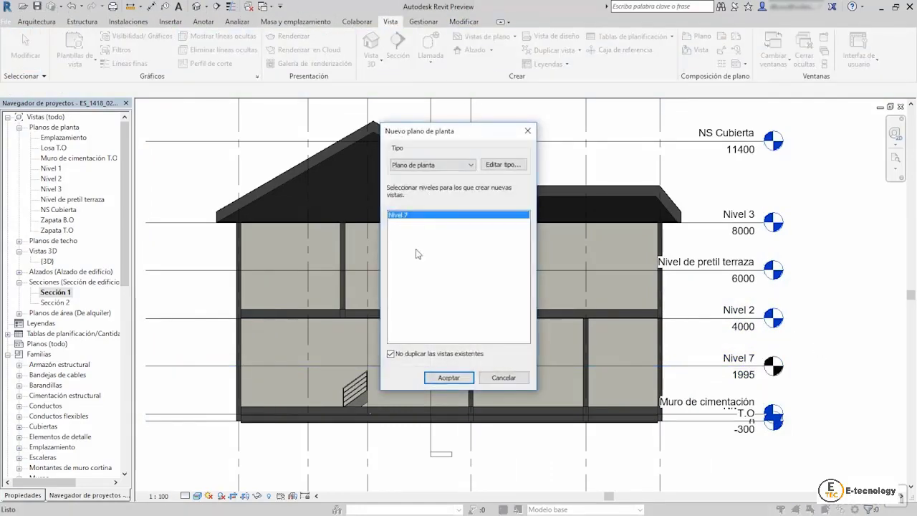
pyautogui.click(447, 378)
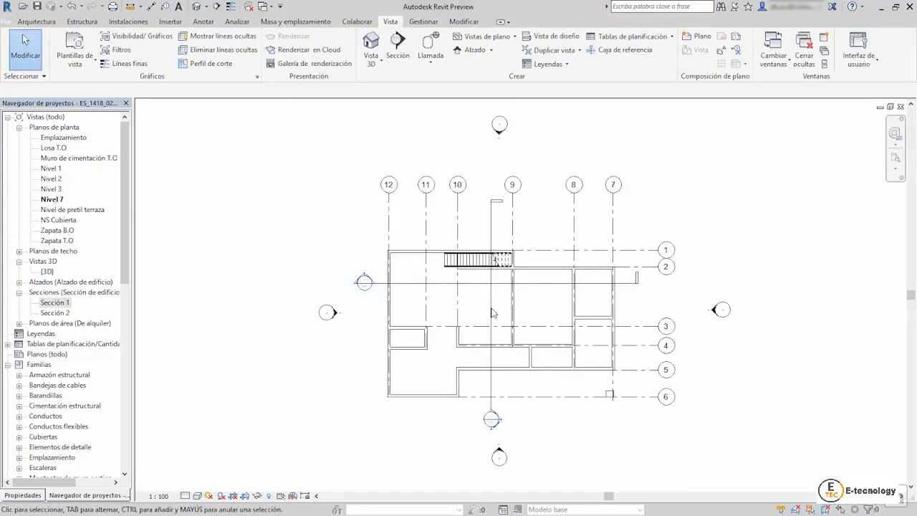
pyautogui.click(206, 496)
pyautogui.click(231, 449)
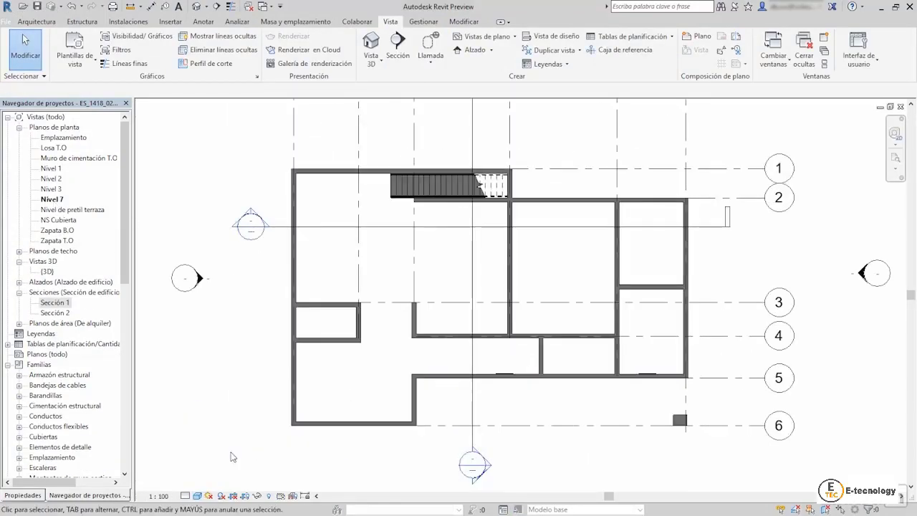
pyautogui.scroll(-2, 303, 434)
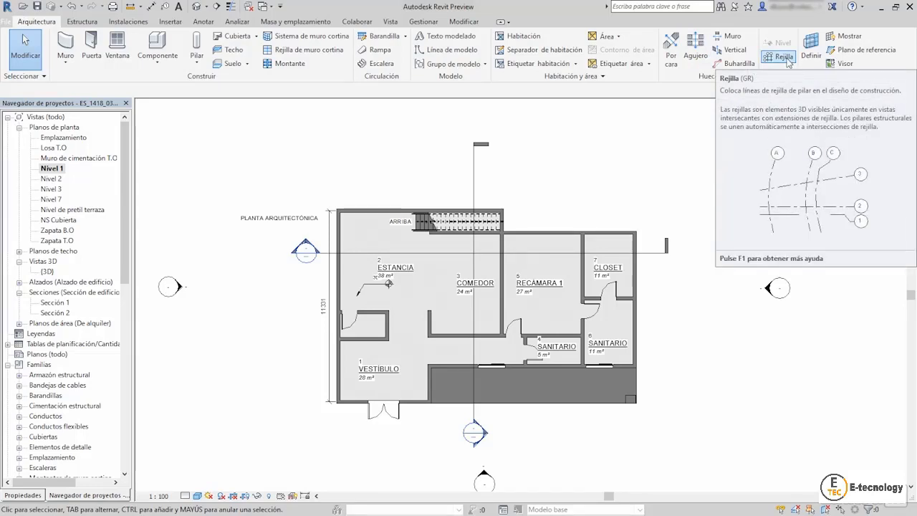
# - Start the Rejilla (grid) tool on the Nivel 1 floor plan
pyautogui.click(786, 58)
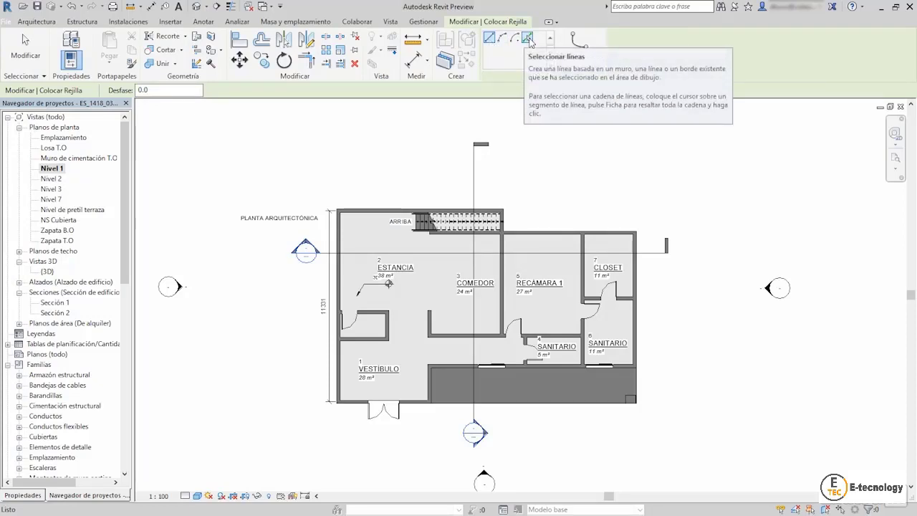
# - Create grid 13 from the outer wall, extending both ends with its bubble on top
pyautogui.click(528, 38)
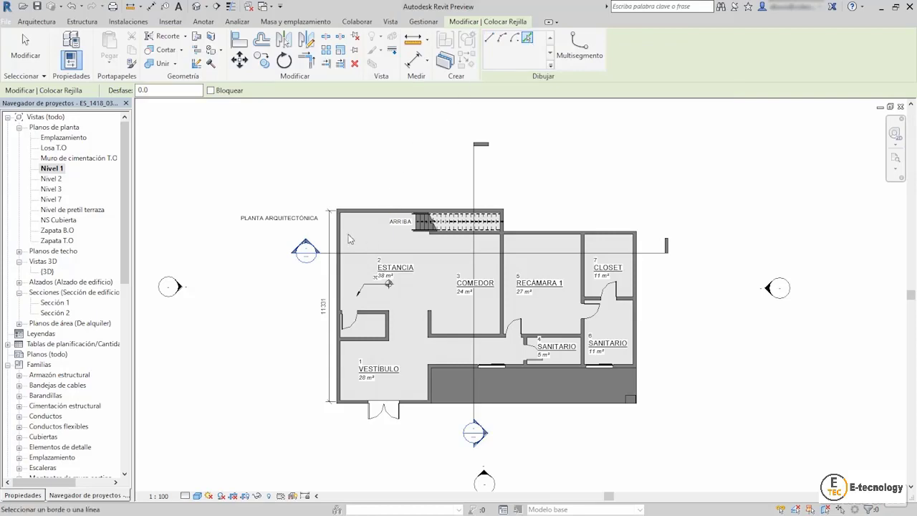
pyautogui.scroll(2, 349, 239)
pyautogui.scroll(2, 326, 218)
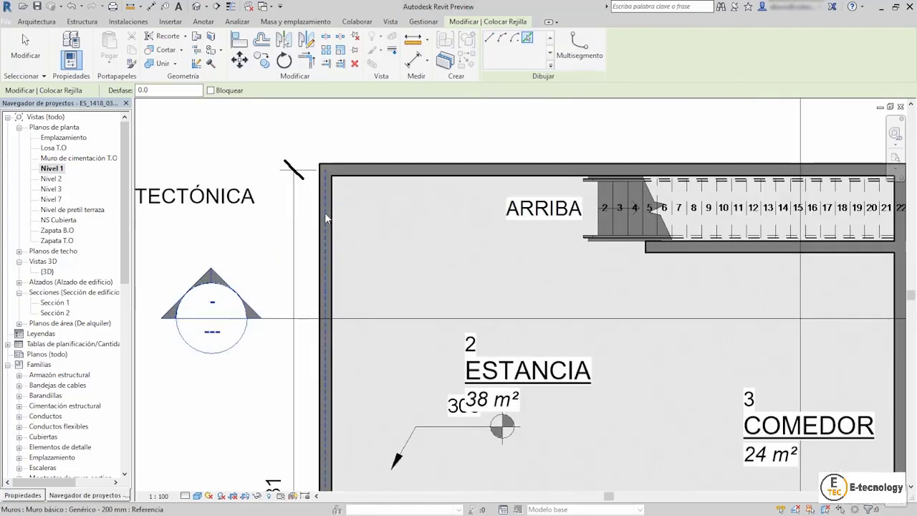
pyautogui.scroll(-3, 383, 172)
pyautogui.scroll(-1, 388, 172)
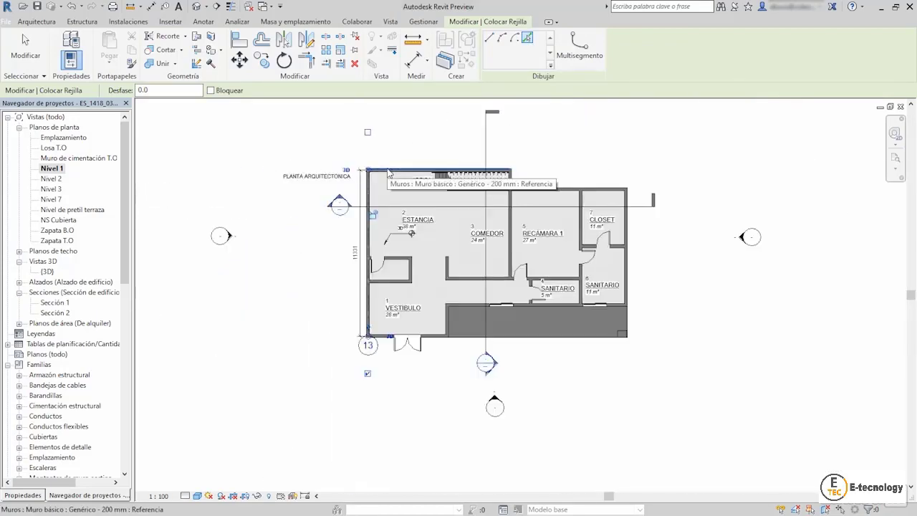
pyautogui.moveTo(368, 335); pyautogui.dragTo(372, 382)
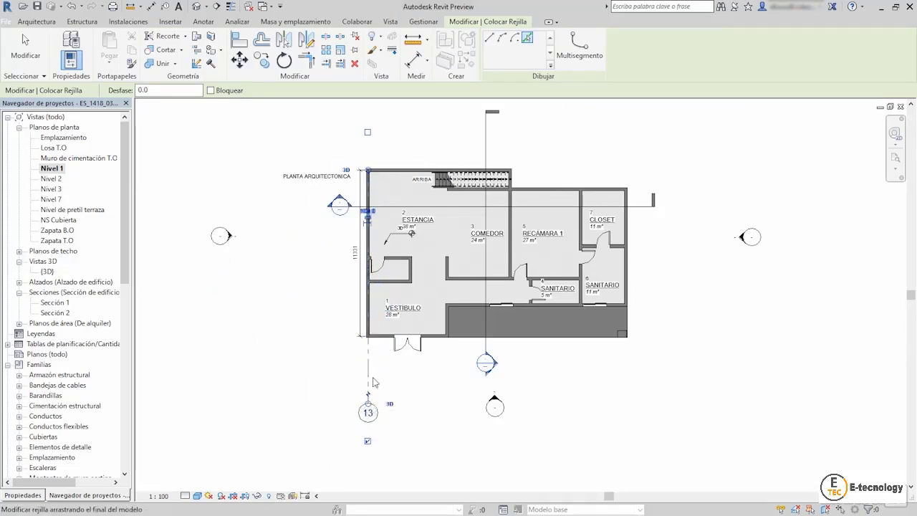
pyautogui.click(367, 133)
pyautogui.moveTo(368, 170); pyautogui.dragTo(367, 116)
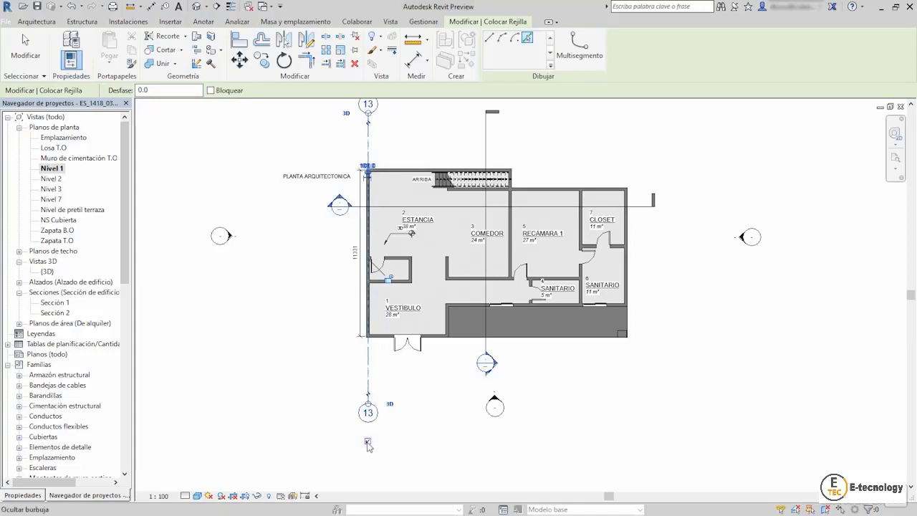
# - Hide grid 13's bottom bubble, raise its head, and add an elbow jog near the bubble
pyautogui.scroll(3, 368, 441)
pyautogui.scroll(3, 367, 440)
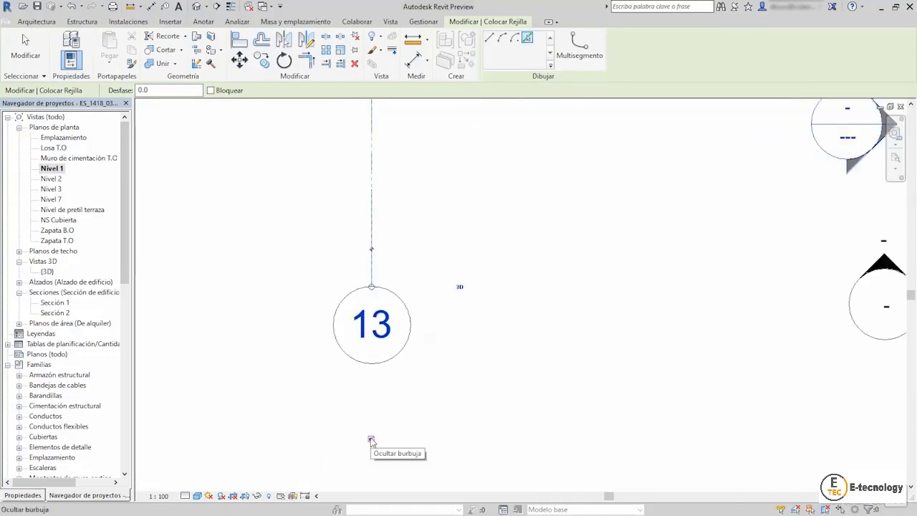
pyautogui.click(371, 439)
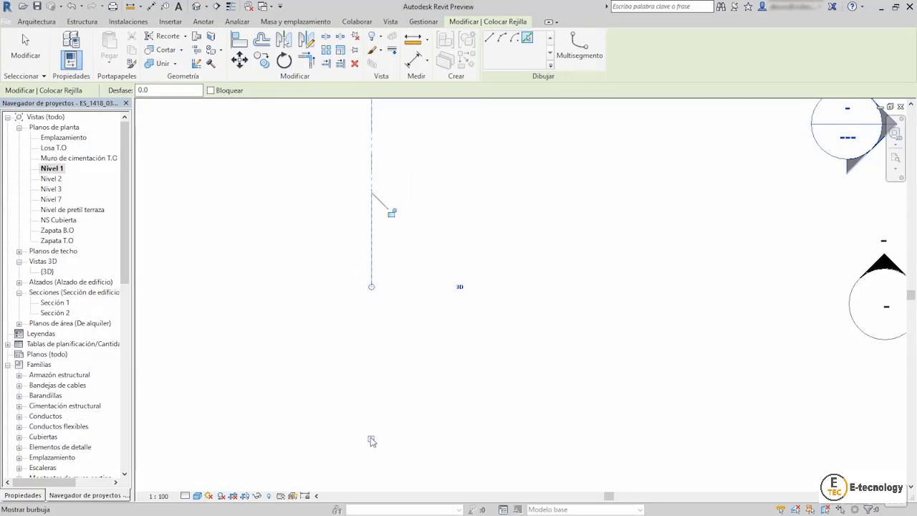
pyautogui.scroll(-2, 406, 404)
pyautogui.scroll(-3, 413, 401)
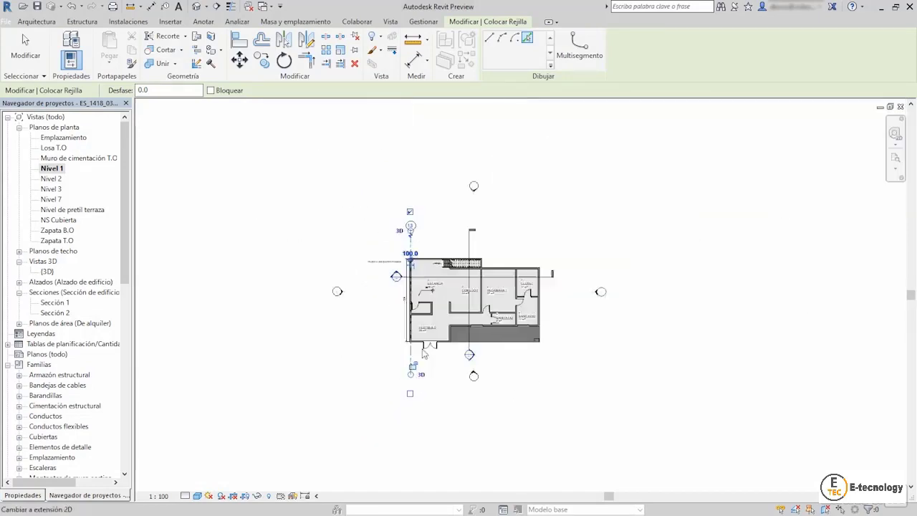
pyautogui.scroll(3, 411, 238)
pyautogui.moveTo(410, 238); pyautogui.dragTo(407, 192)
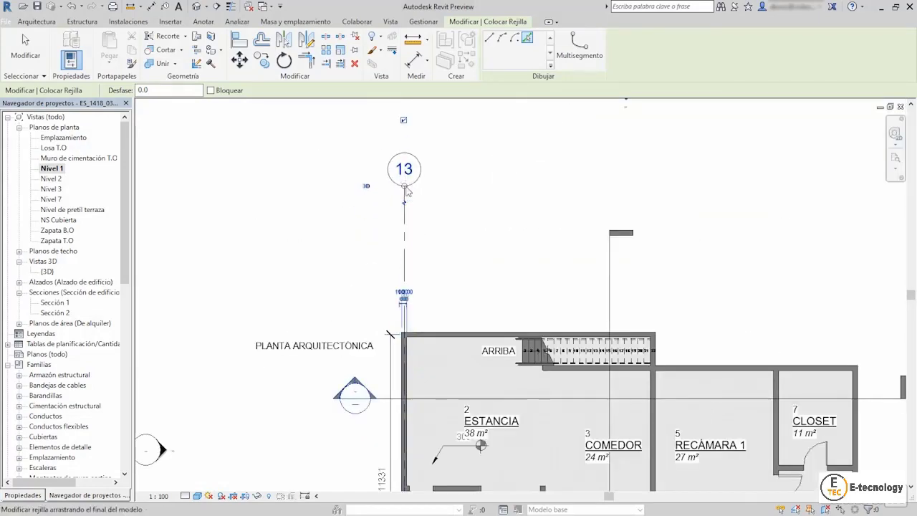
pyautogui.scroll(1, 407, 191)
pyautogui.scroll(1, 416, 172)
pyautogui.scroll(1, 418, 165)
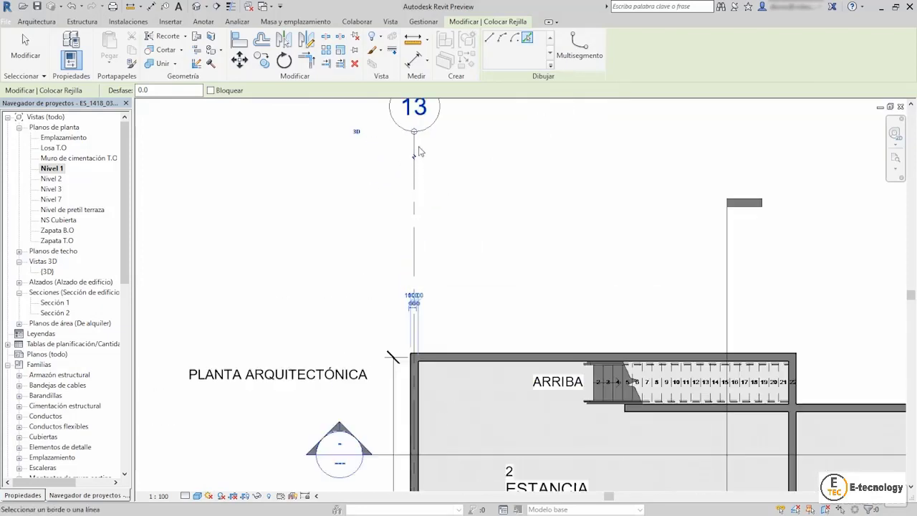
pyautogui.click(415, 160)
pyautogui.scroll(-1, 464, 264)
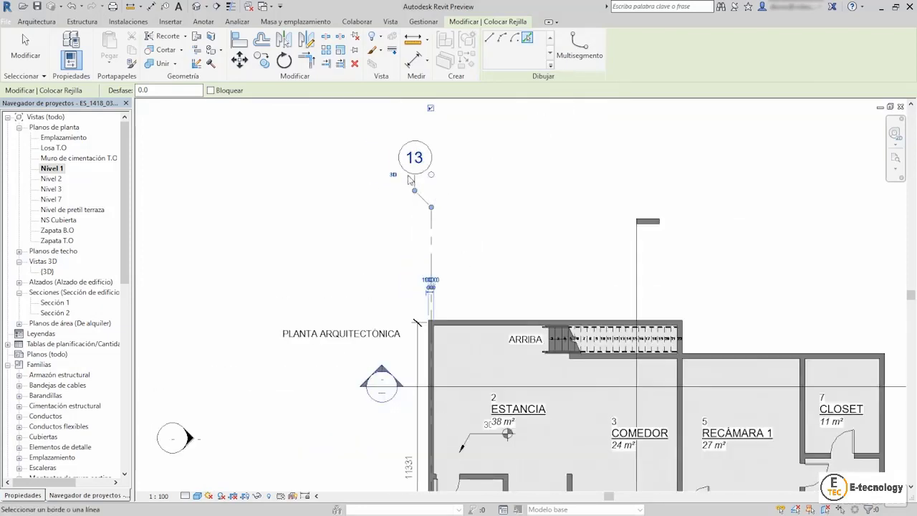
pyautogui.scroll(-1, 459, 213)
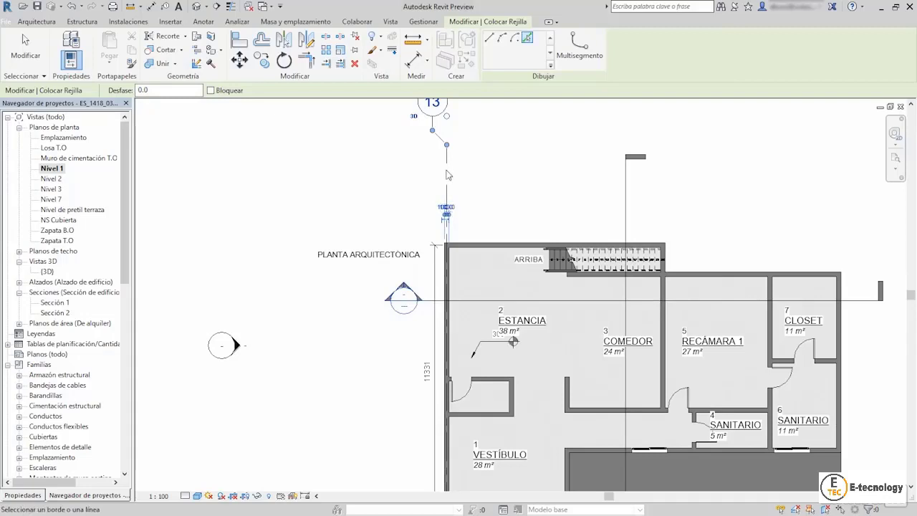
pyautogui.scroll(-2, 450, 186)
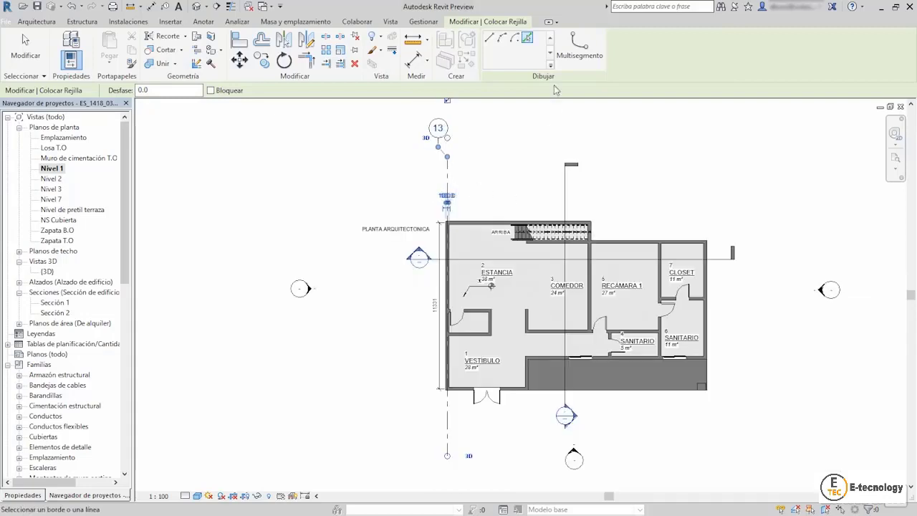
pyautogui.scroll(2, 589, 229)
pyautogui.scroll(2, 587, 194)
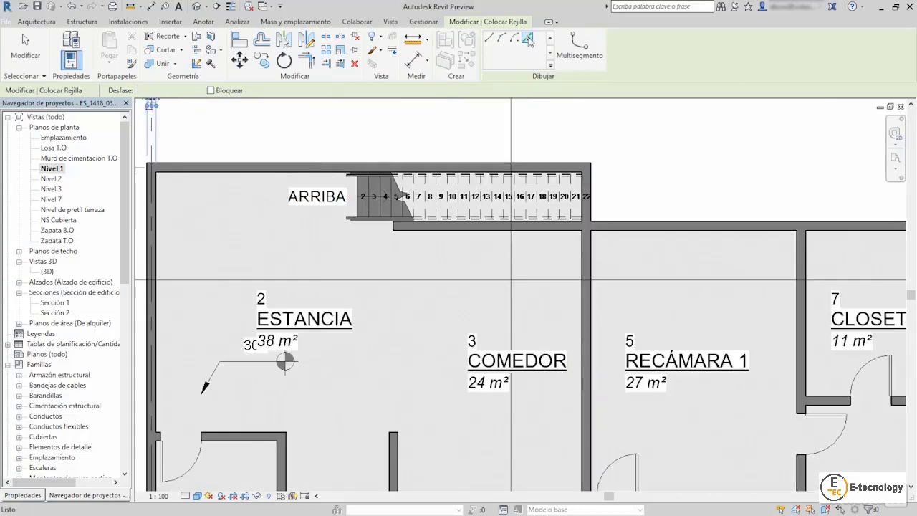
# - Create grid 14 on the Comedor–Recámara 1 wall, bubble on top, level with grid 13
pyautogui.scroll(2, 586, 250)
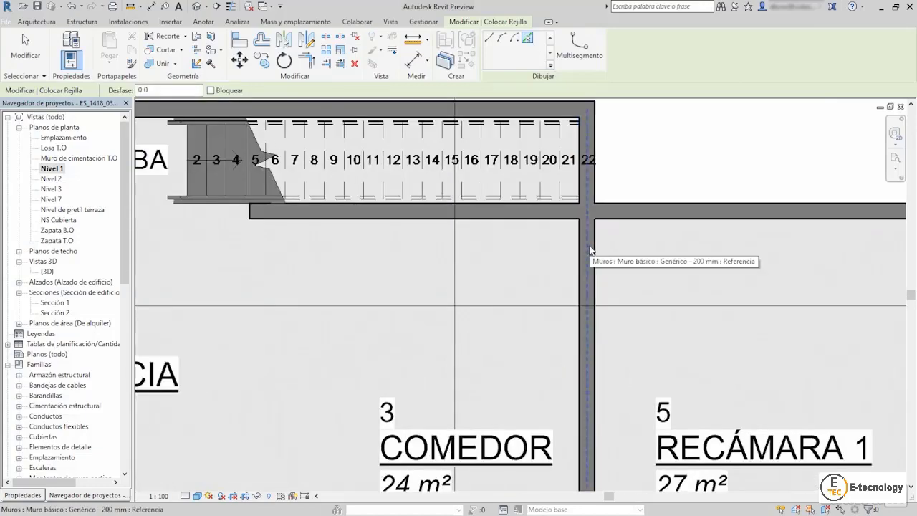
pyautogui.click(589, 244)
pyautogui.scroll(-3, 589, 239)
pyautogui.scroll(-3, 588, 238)
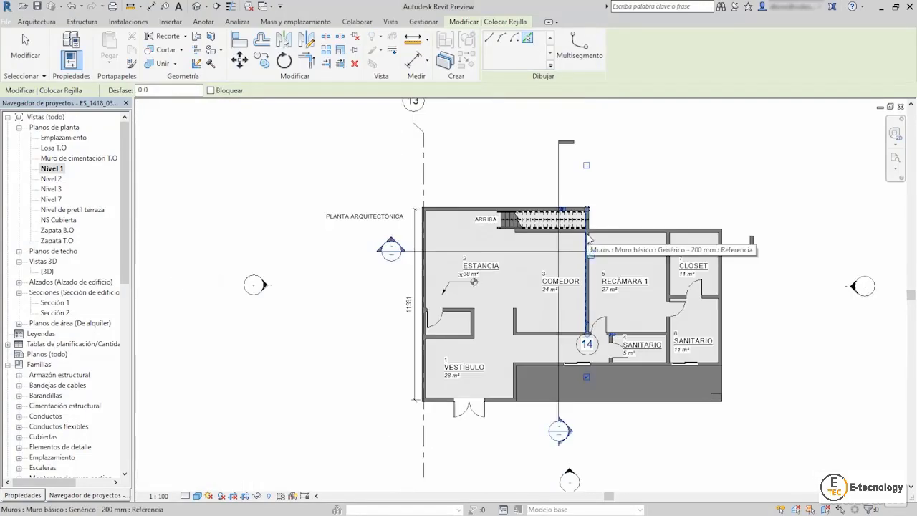
pyautogui.click(586, 378)
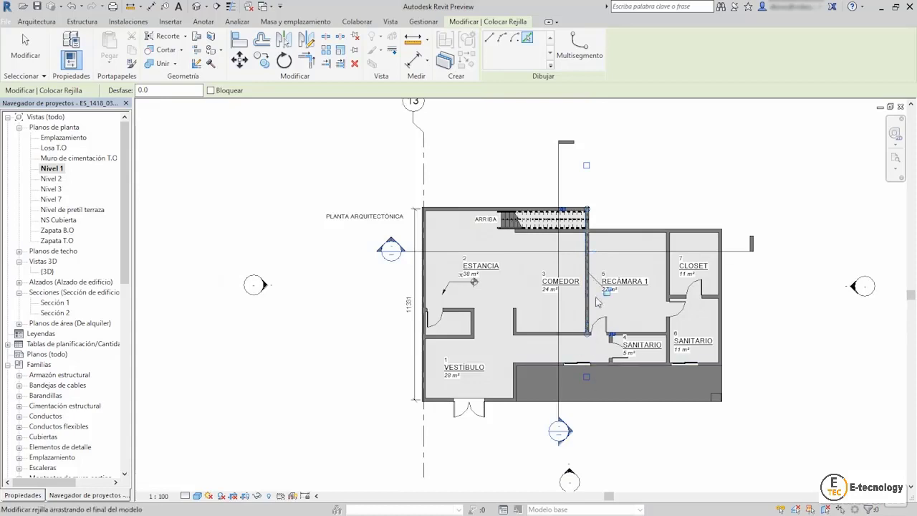
pyautogui.click(586, 165)
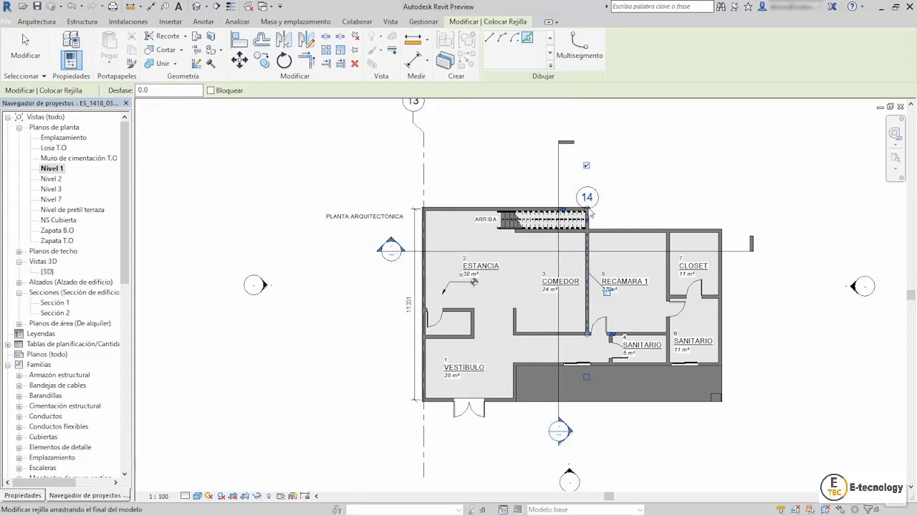
pyautogui.moveTo(590, 213); pyautogui.dragTo(587, 111)
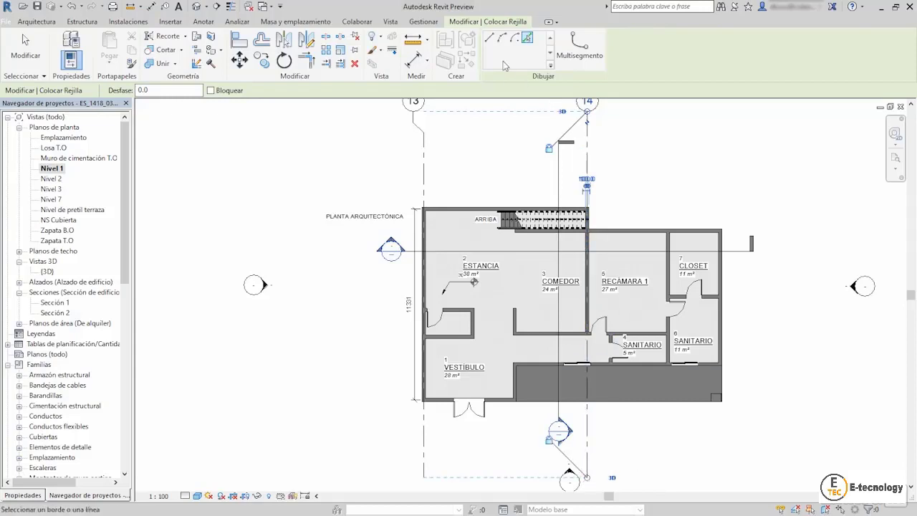
# - Draw grid 15 as a straight line down the plan with its bubble on top
pyautogui.click(493, 36)
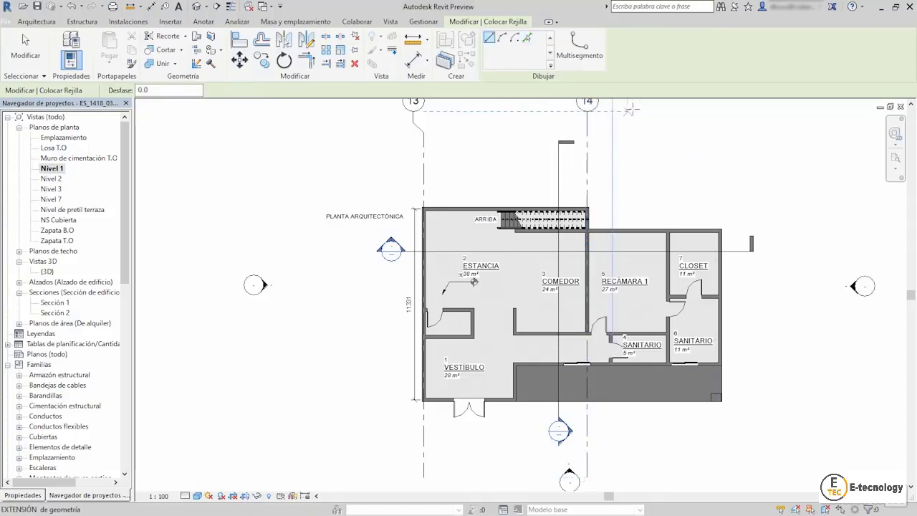
pyautogui.click(719, 111)
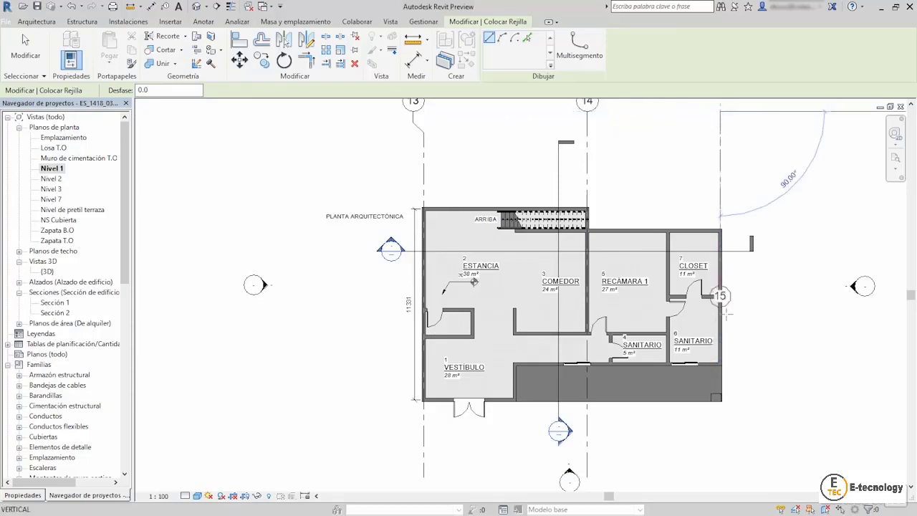
pyautogui.click(720, 468)
pyautogui.scroll(-1, 720, 462)
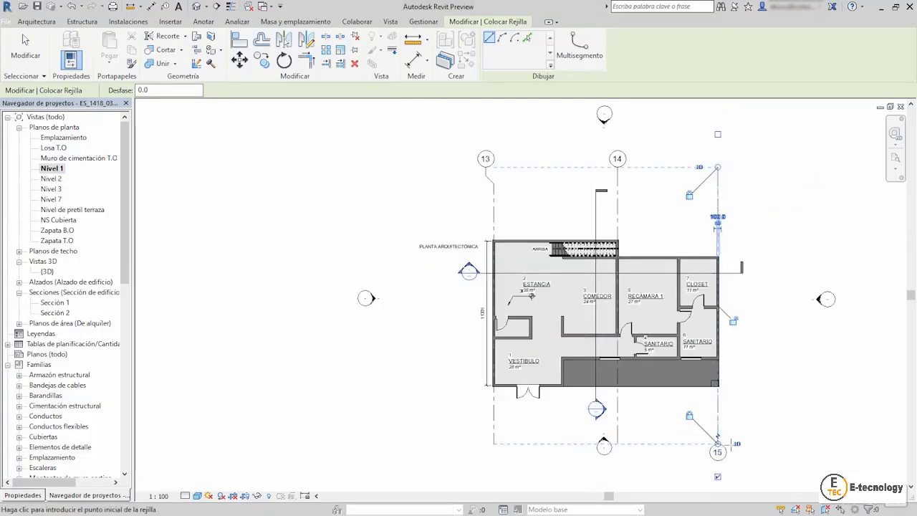
pyautogui.click(717, 476)
pyautogui.click(717, 134)
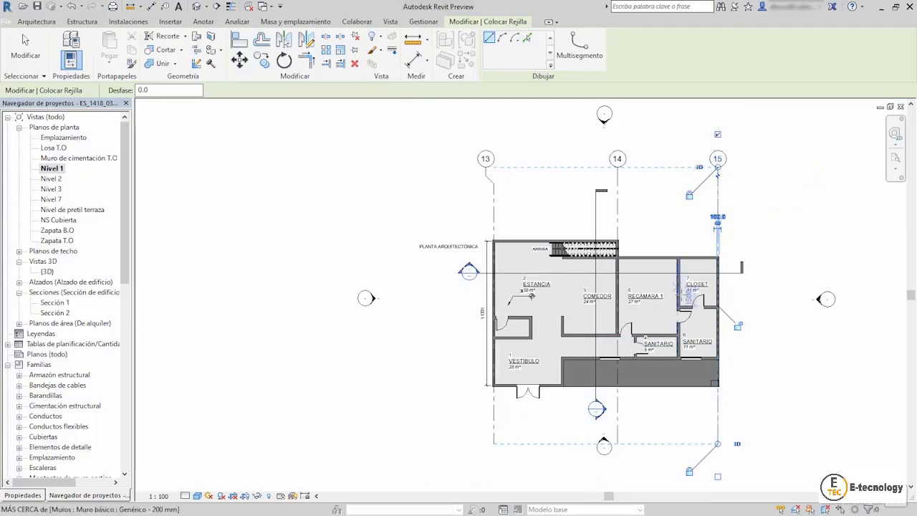
pyautogui.scroll(5, 681, 312)
# - Draw grids 16 on the closet wall and 17 below Estancia, ending level with the others
pyautogui.click(659, 313)
pyautogui.scroll(-3, 666, 358)
pyautogui.scroll(-1, 667, 192)
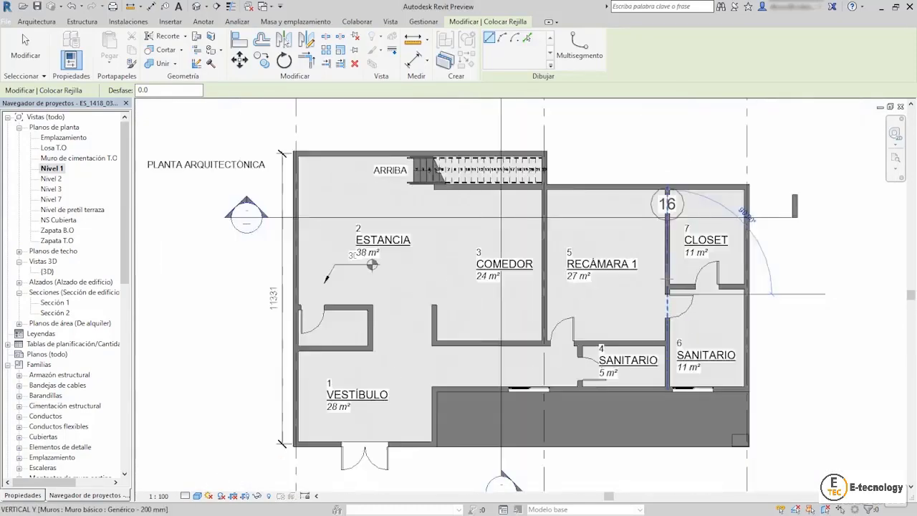
pyautogui.scroll(-1, 667, 215)
pyautogui.scroll(-1, 667, 208)
pyautogui.scroll(1, 667, 180)
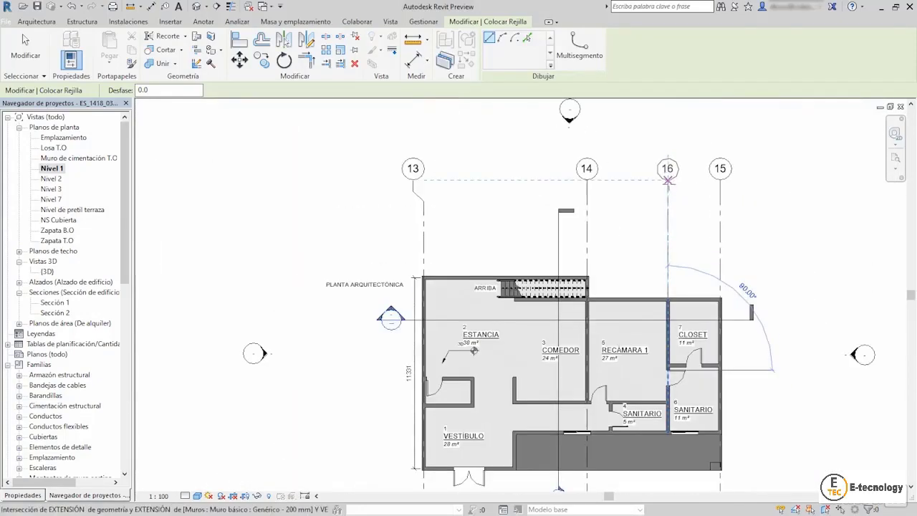
pyautogui.click(668, 179)
pyautogui.scroll(1, 501, 402)
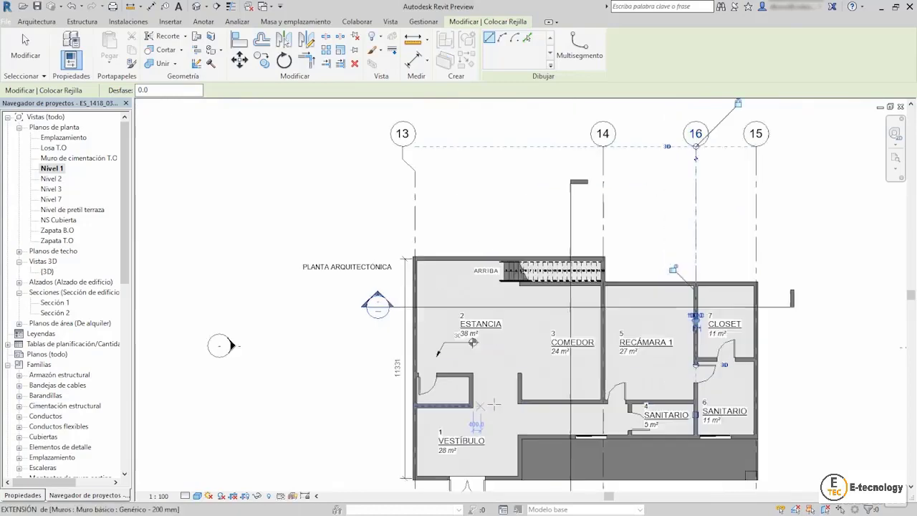
pyautogui.scroll(3, 522, 395)
pyautogui.scroll(2, 521, 396)
pyautogui.click(542, 396)
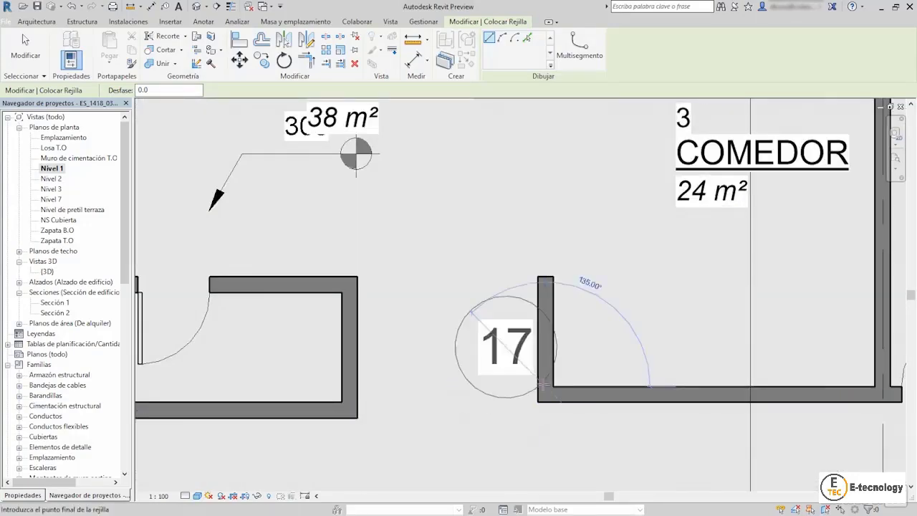
pyautogui.scroll(-3, 523, 365)
pyautogui.scroll(-3, 543, 384)
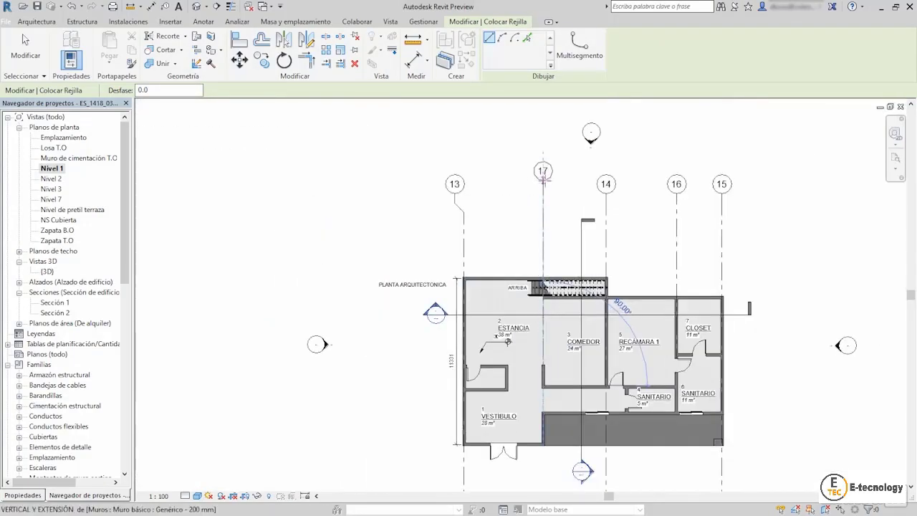
pyautogui.click(543, 192)
# - Draw grid 18 from the Vestíbulo wall corner up in line with the other tops
pyautogui.scroll(3, 502, 399)
pyautogui.scroll(3, 505, 399)
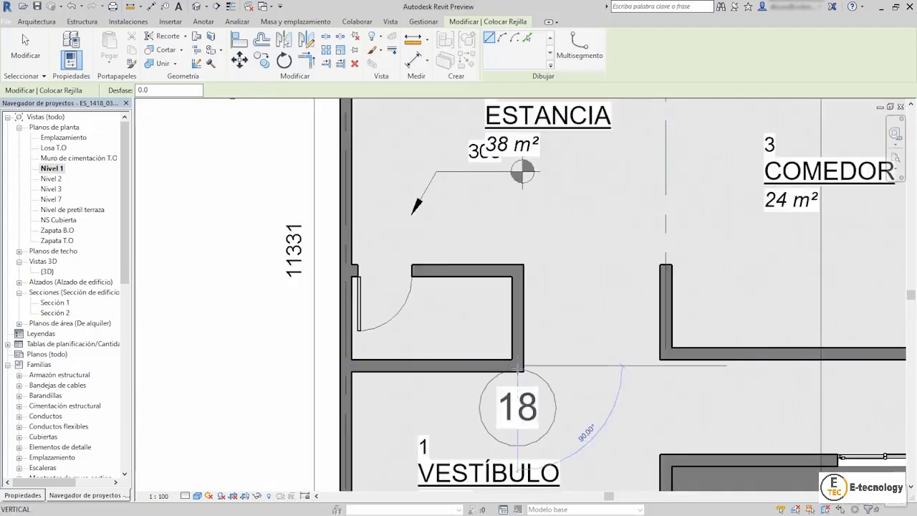
pyautogui.scroll(-3, 517, 370)
pyautogui.click(517, 367)
pyautogui.scroll(-3, 517, 367)
pyautogui.click(518, 168)
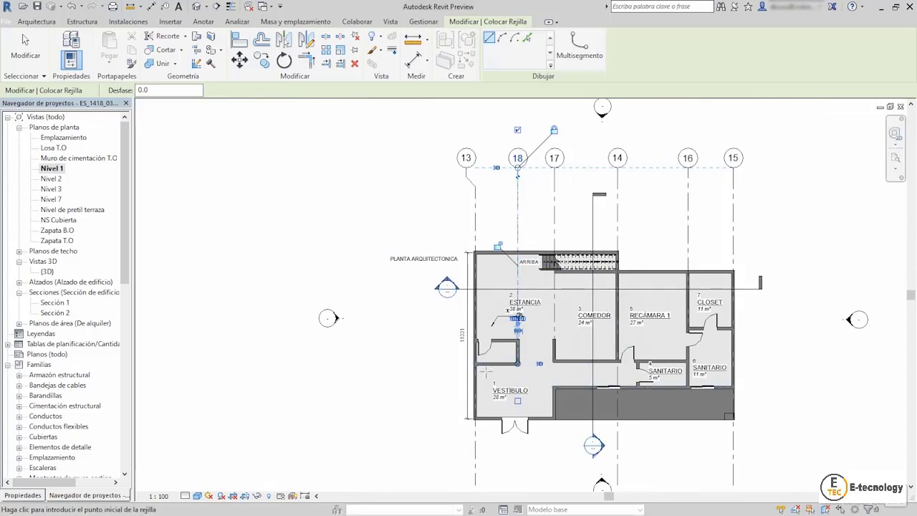
pyautogui.scroll(3, 657, 258)
pyautogui.scroll(2, 516, 254)
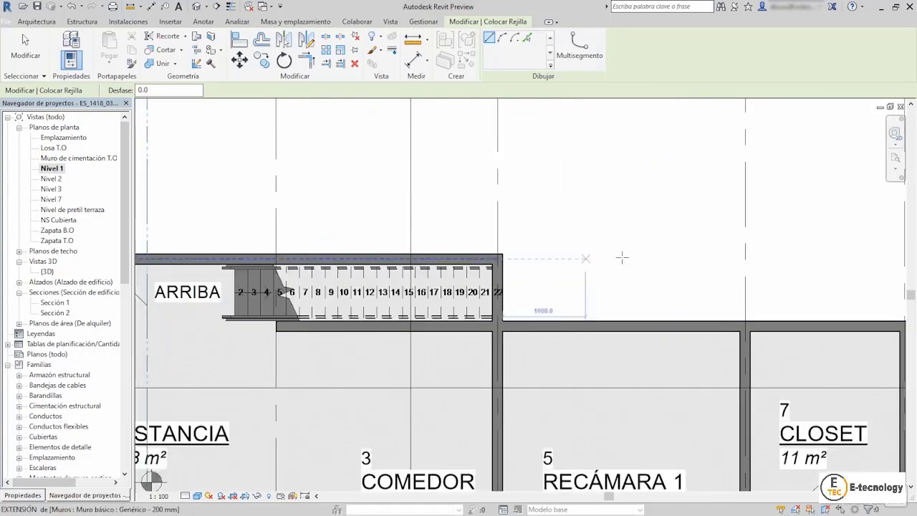
# - Draw horizontal grids 19 and 20 from the left walls to past the right of the plan
pyautogui.scroll(-2, 301, 242)
pyautogui.scroll(2, 331, 262)
pyautogui.scroll(3, 333, 263)
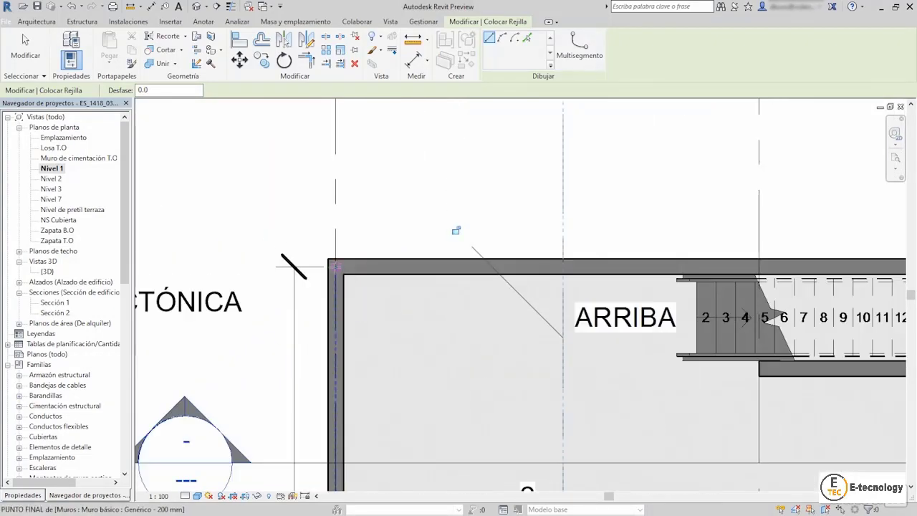
pyautogui.click(336, 267)
pyautogui.scroll(-3, 301, 258)
pyautogui.scroll(-2, 301, 258)
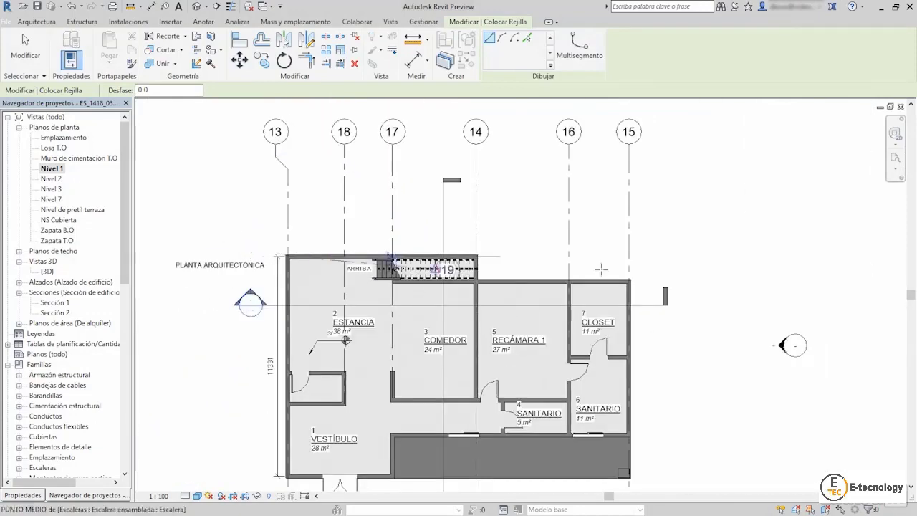
pyautogui.click(724, 253)
pyautogui.scroll(3, 379, 279)
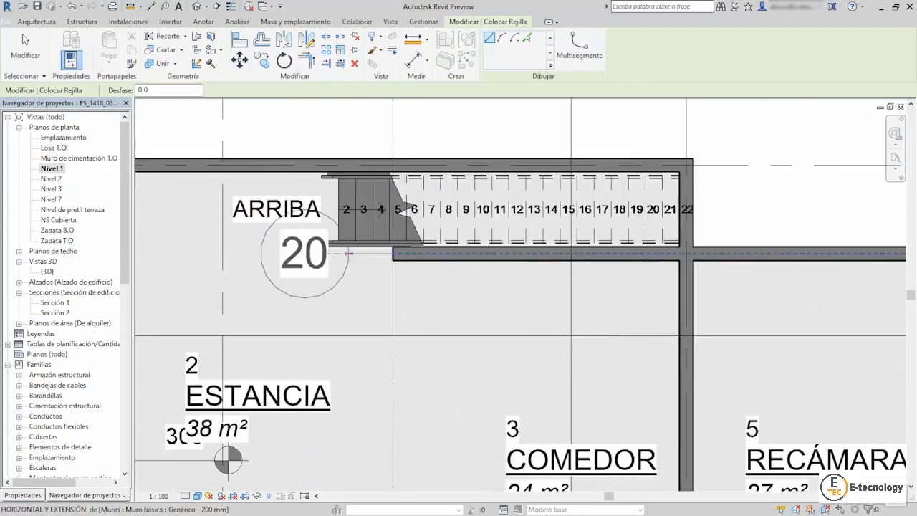
pyautogui.click(347, 253)
pyautogui.scroll(-3, 348, 253)
pyautogui.scroll(-2, 323, 287)
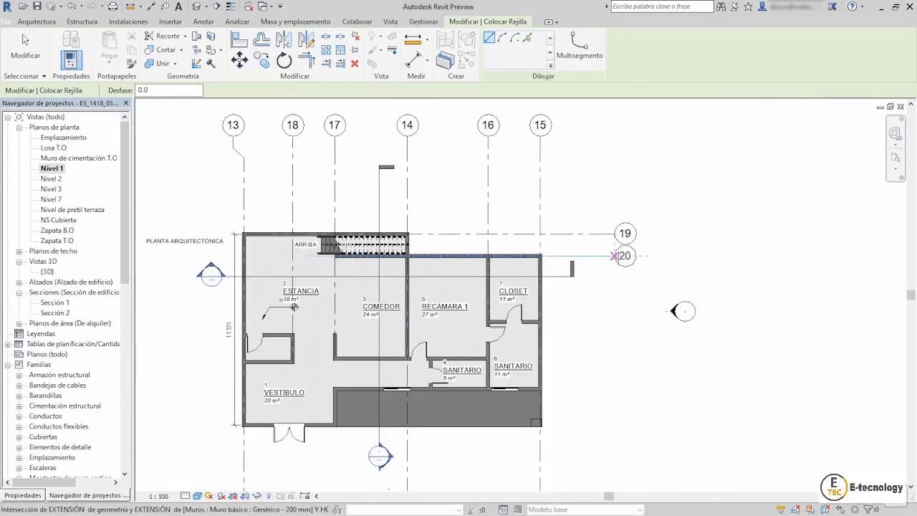
pyautogui.scroll(4, 614, 254)
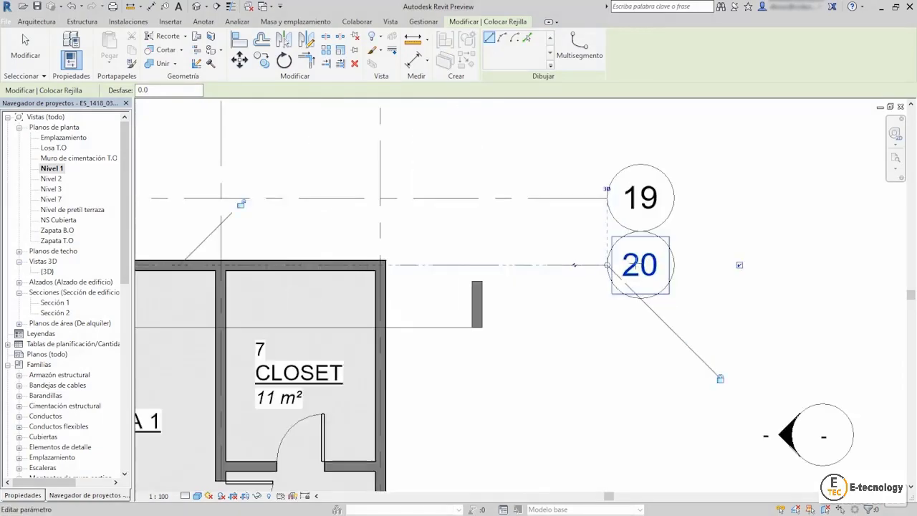
pyautogui.click(579, 265)
pyautogui.press('Escape')
pyautogui.press('Escape')
pyautogui.press('Escape')
# - Draw horizontal grid 21 from the wall corner across the plan
pyautogui.scroll(-3, 659, 204)
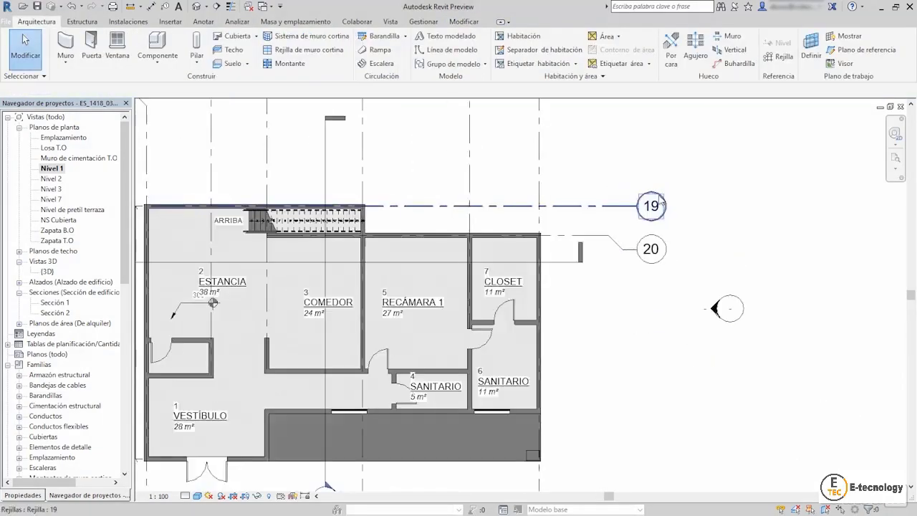
pyautogui.scroll(-2, 661, 205)
pyautogui.scroll(1, 659, 208)
pyautogui.click(783, 56)
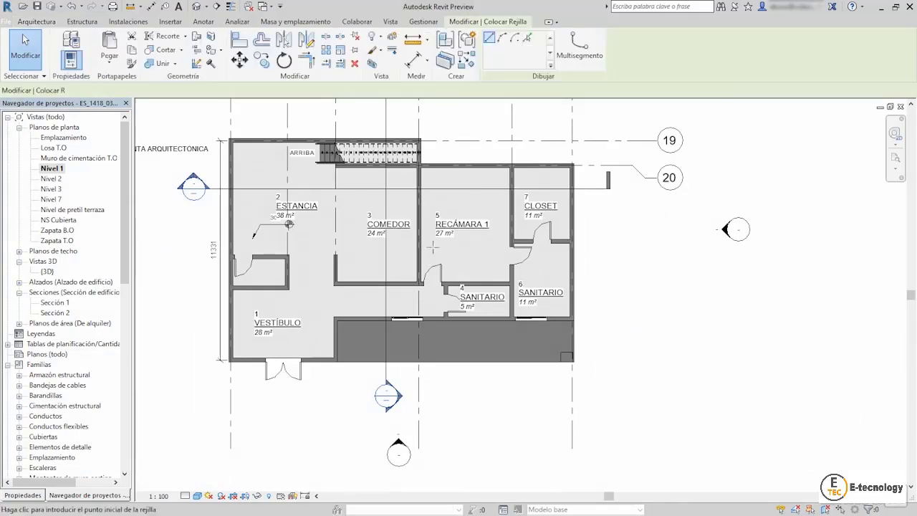
pyautogui.scroll(2, 348, 290)
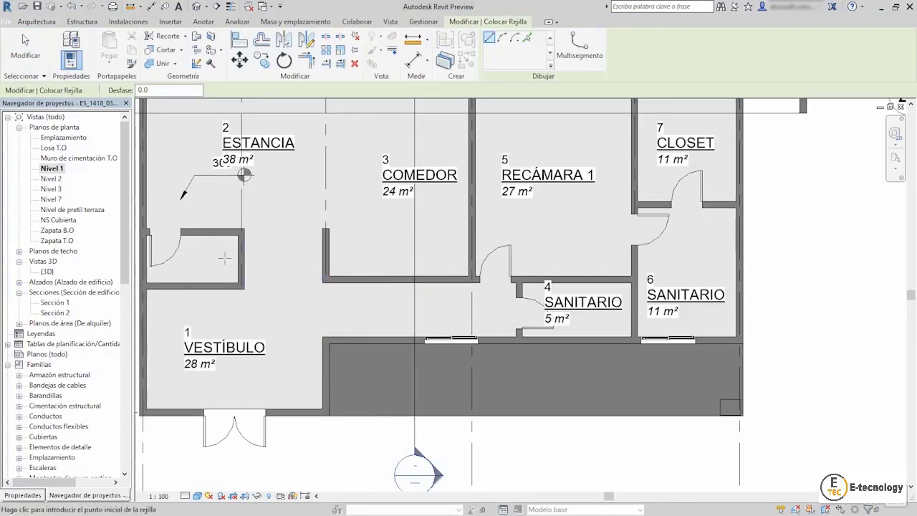
pyautogui.click(326, 276)
pyautogui.scroll(2, 334, 279)
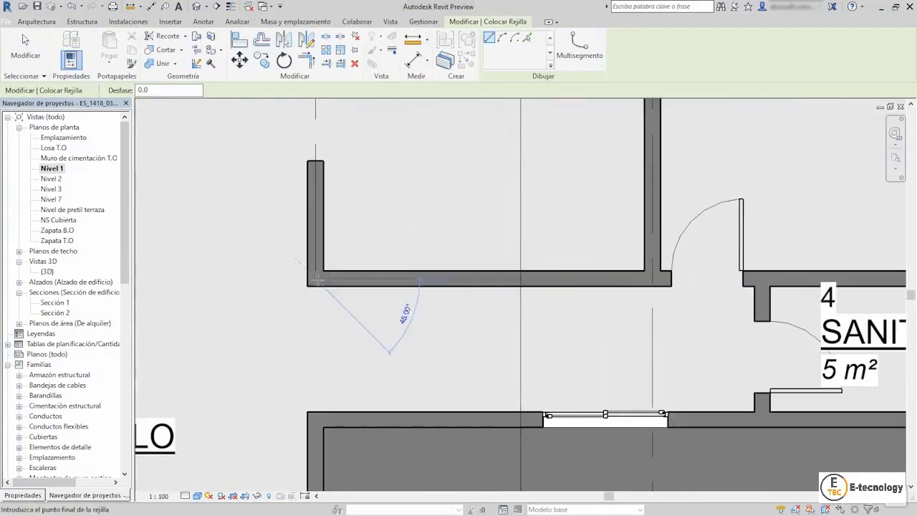
pyautogui.scroll(-3, 401, 279)
pyautogui.scroll(-3, 501, 279)
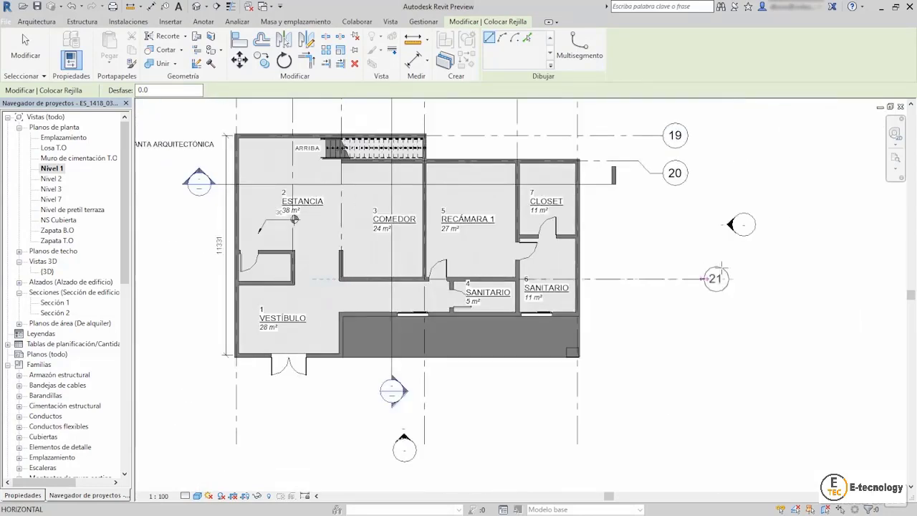
pyautogui.click(660, 278)
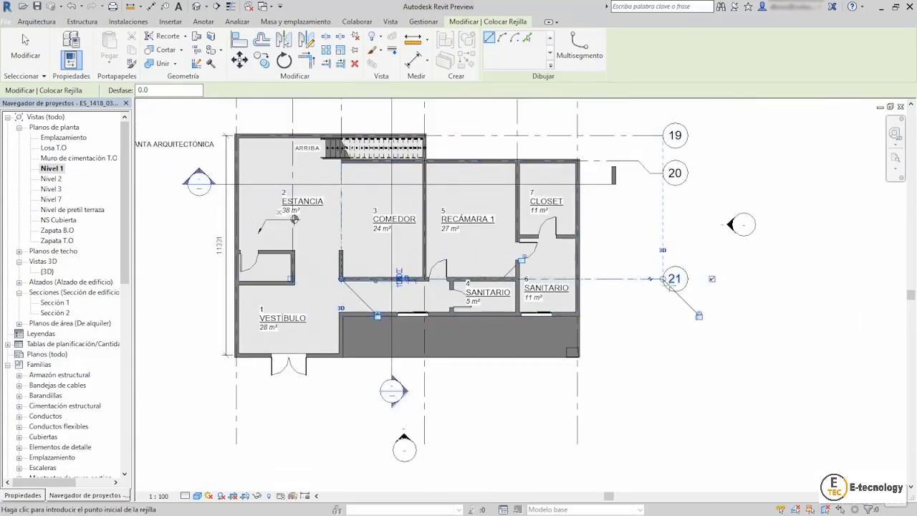
pyautogui.press('Escape')
pyautogui.press('Escape')
# - Drag grid 19's right end so the ends of grids 19–21 line up
pyautogui.click(662, 138)
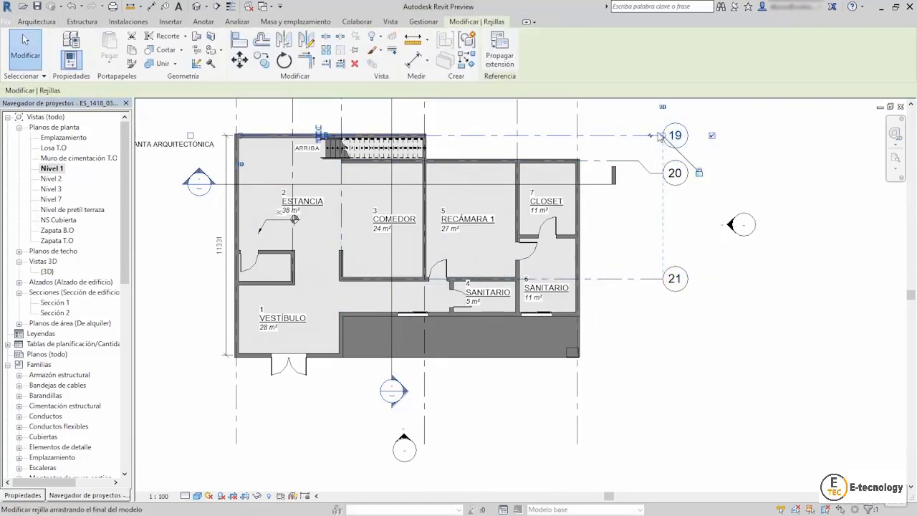
pyautogui.moveTo(663, 137); pyautogui.dragTo(694, 137)
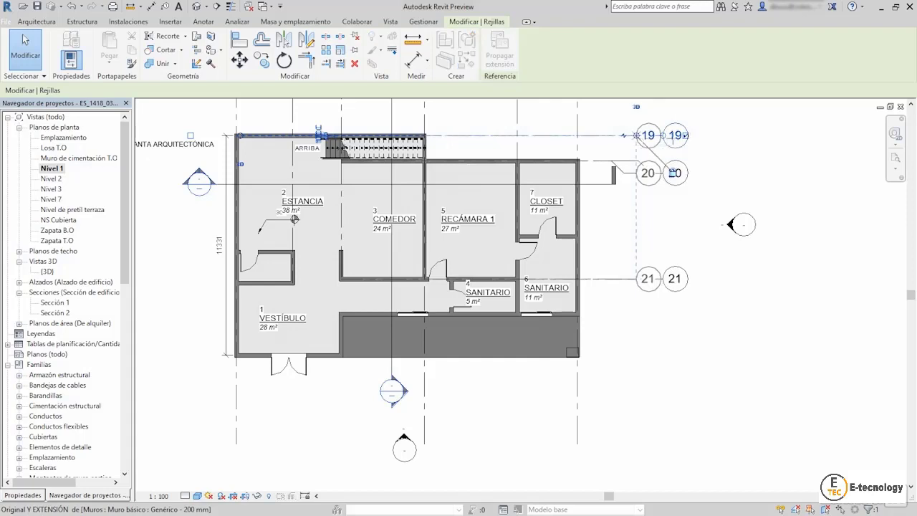
pyautogui.moveTo(694, 136); pyautogui.dragTo(684, 135)
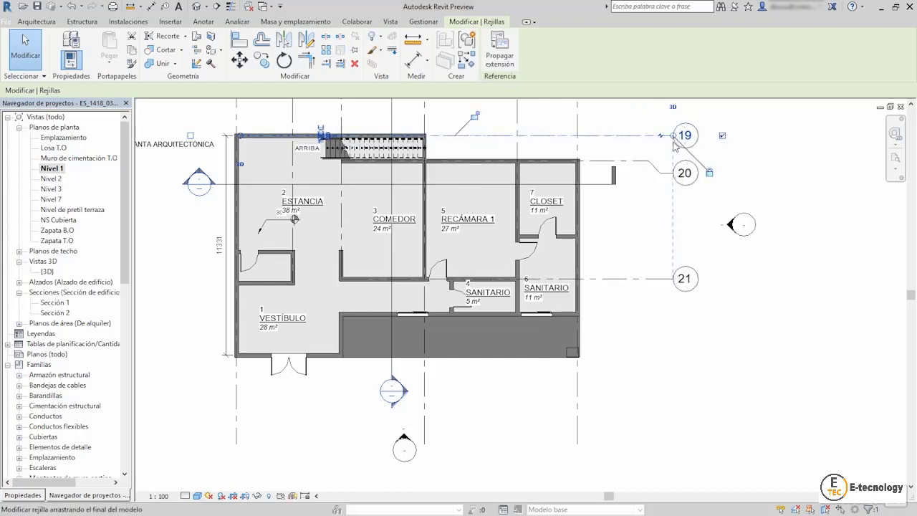
pyautogui.click(651, 310)
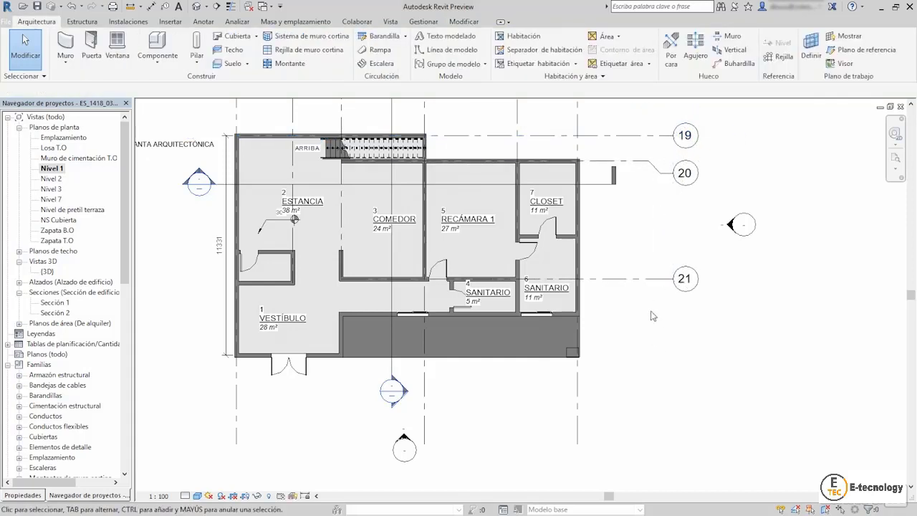
# - Draw horizontal grids 22 and 23, with grid 23 along the bottom wall
pyautogui.click(766, 63)
pyautogui.click(521, 311)
pyautogui.scroll(1, 451, 313)
pyautogui.scroll(2, 287, 305)
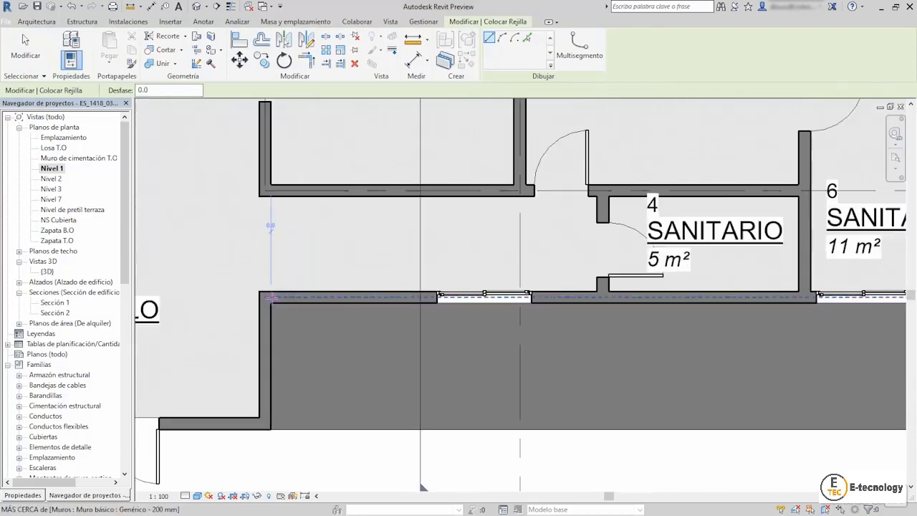
pyautogui.scroll(-2, 267, 296)
pyautogui.scroll(-2, 266, 297)
pyautogui.scroll(2, 559, 313)
pyautogui.click(566, 288)
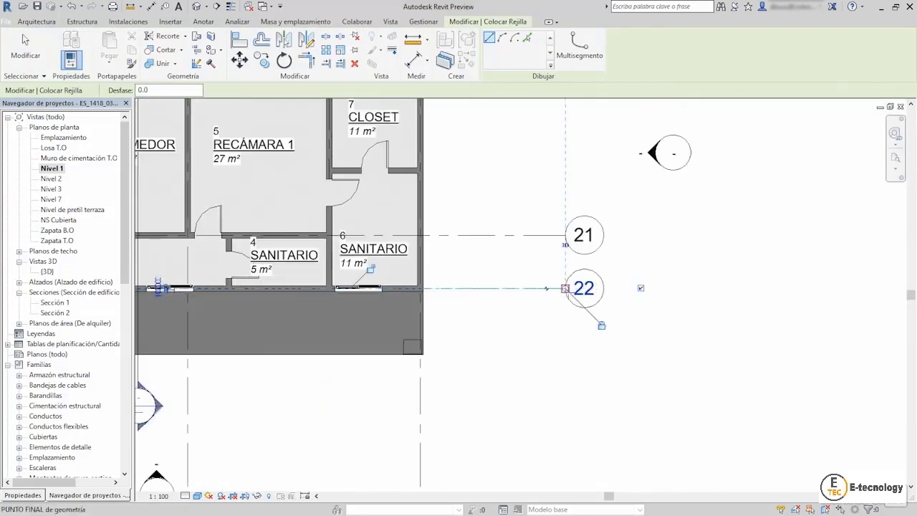
pyautogui.scroll(-2, 718, 285)
pyautogui.scroll(2, 215, 311)
pyautogui.scroll(1, 258, 330)
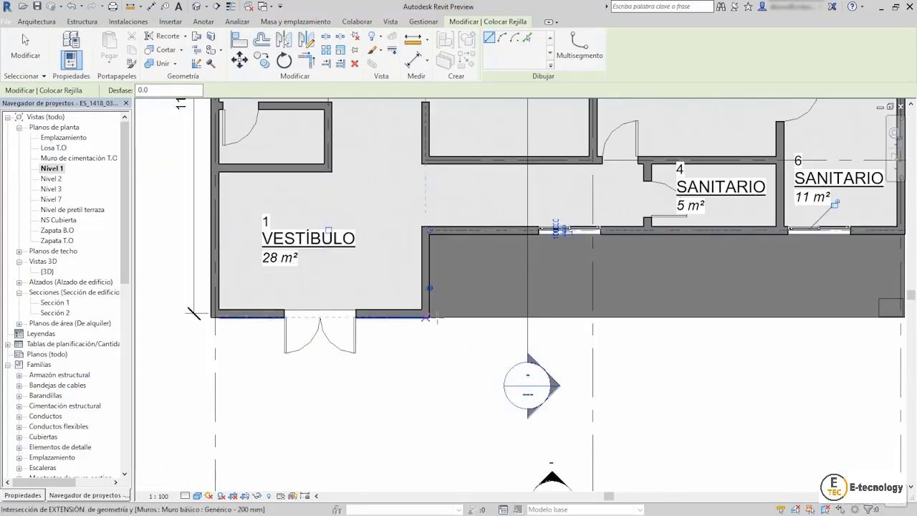
pyautogui.click(194, 313)
pyautogui.scroll(-2, 351, 313)
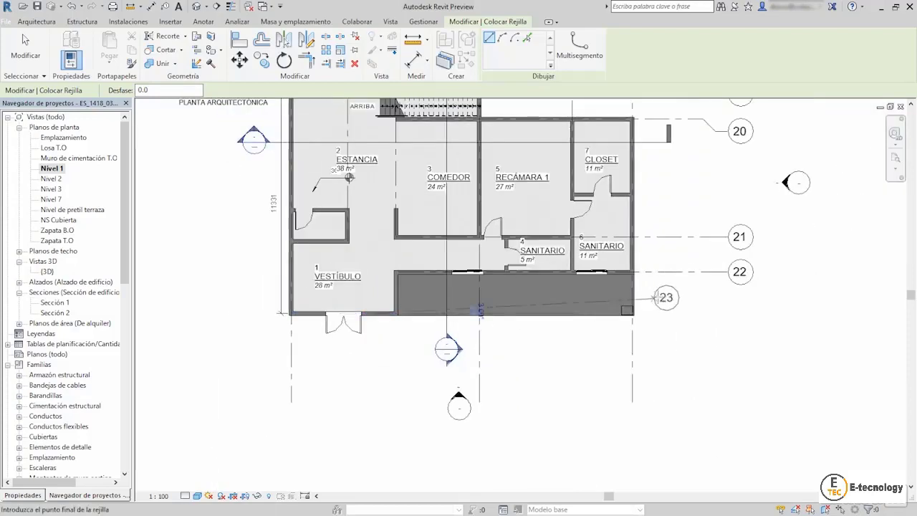
pyautogui.click(727, 313)
pyautogui.scroll(-2, 727, 314)
pyautogui.scroll(-1, 716, 301)
pyautogui.press('Escape')
pyautogui.press('Escape')
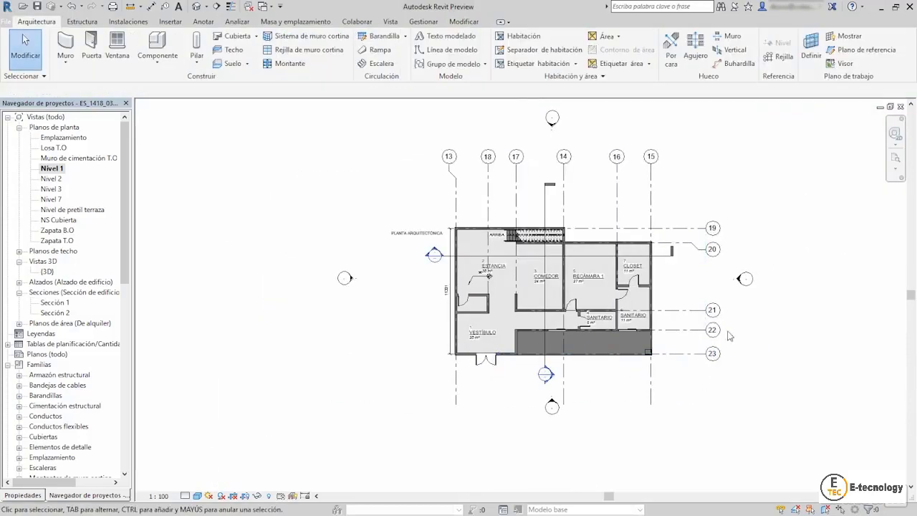
pyautogui.scroll(1, 674, 192)
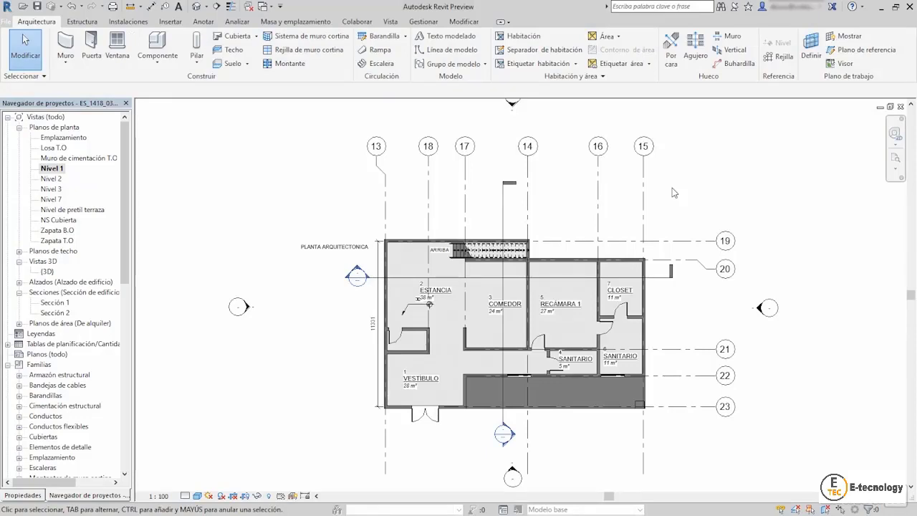
# - Try view scales 1:50, 1:100, 1:200 and 1:20, then bring up the Personalizado custom scale
pyautogui.click(160, 497)
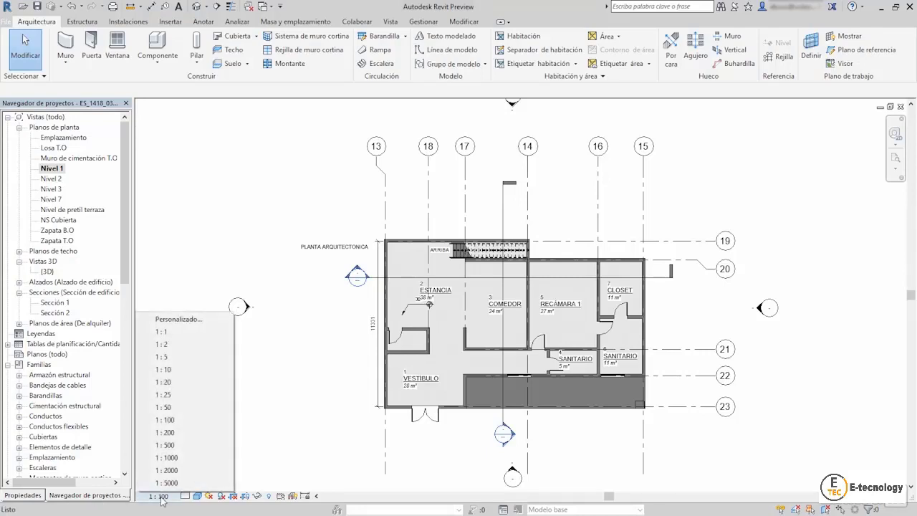
pyautogui.click(184, 408)
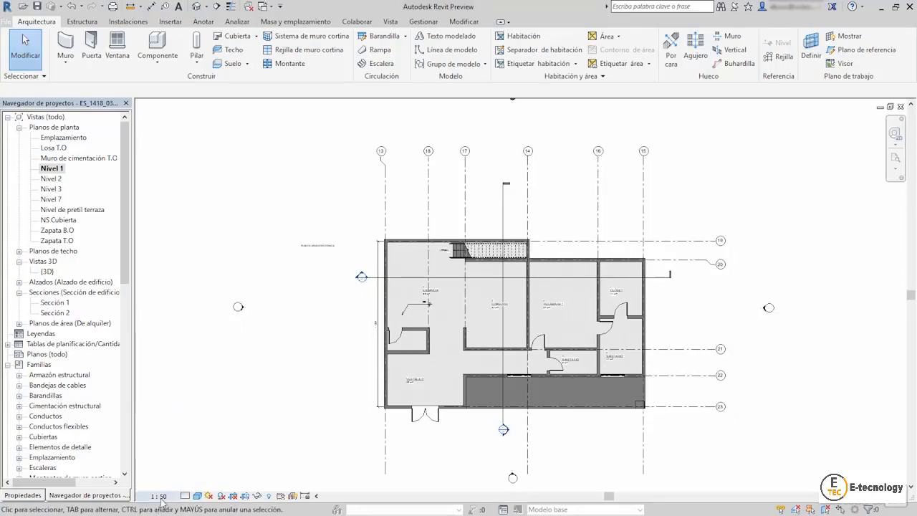
pyautogui.click(161, 499)
pyautogui.click(192, 422)
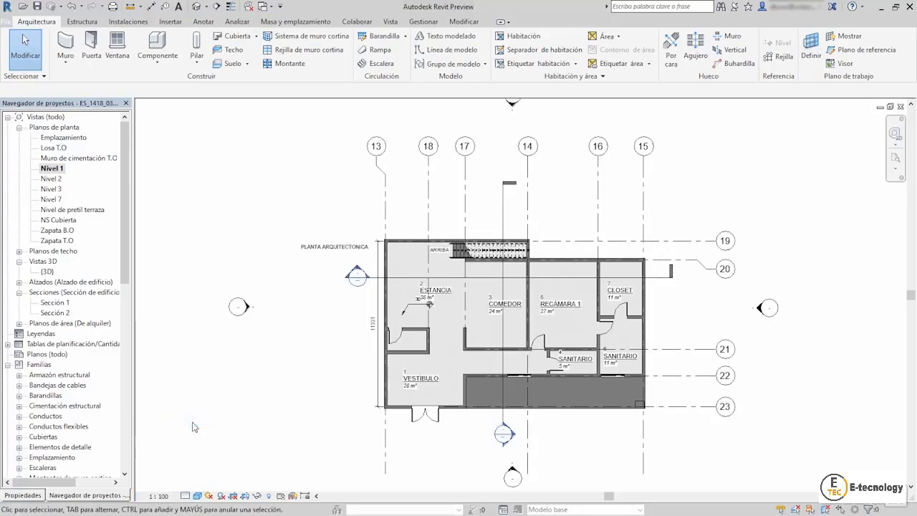
pyautogui.click(161, 496)
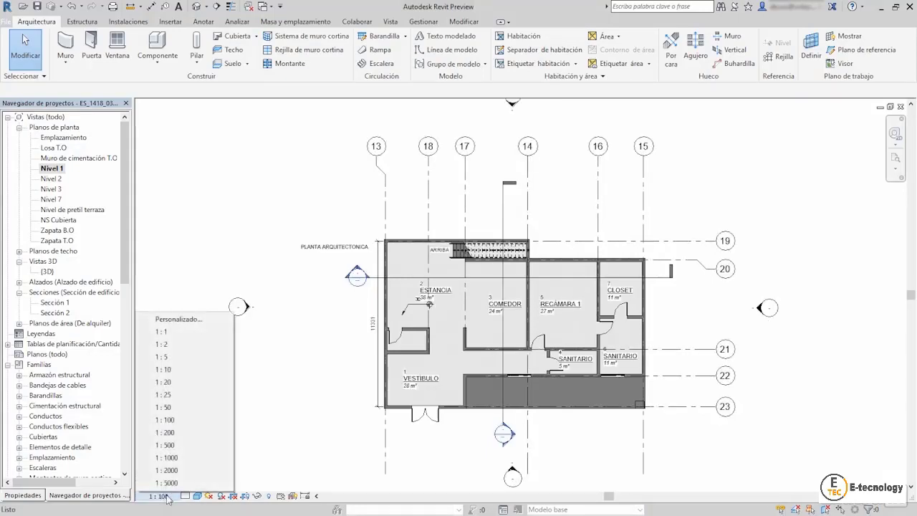
pyautogui.click(172, 436)
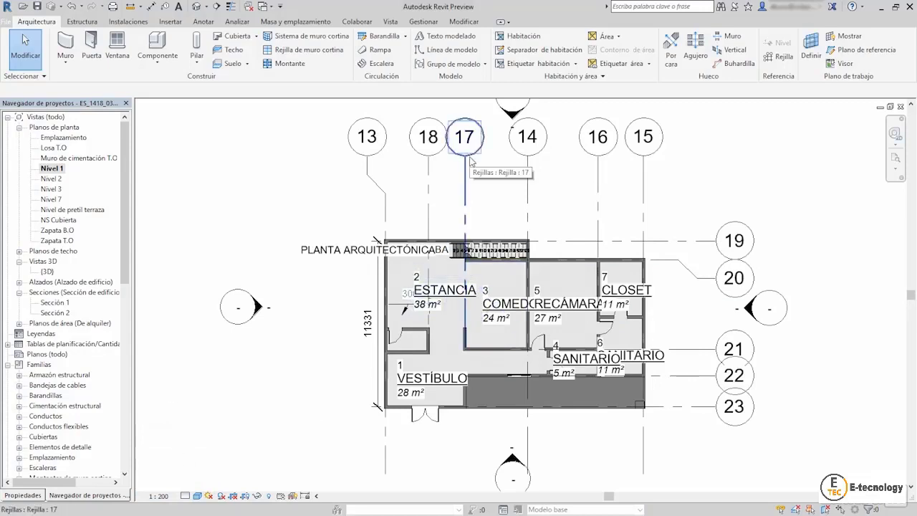
pyautogui.click(166, 495)
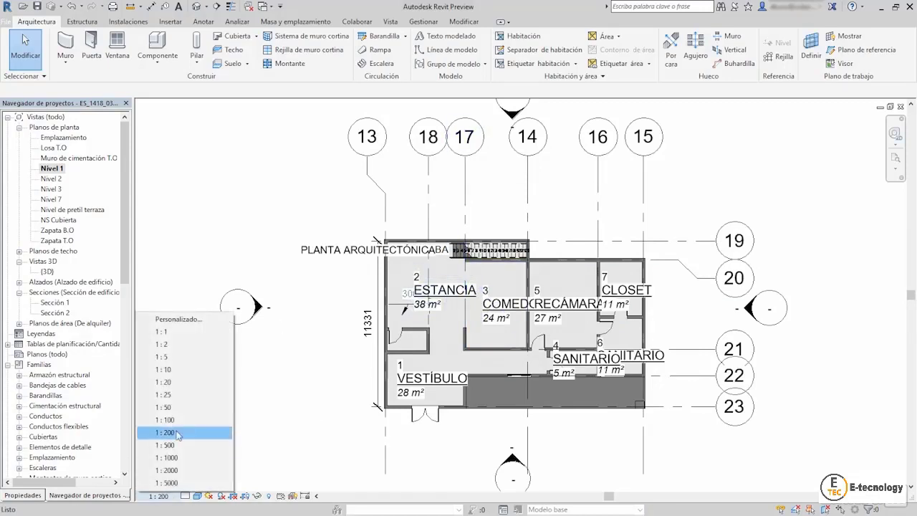
pyautogui.click(163, 382)
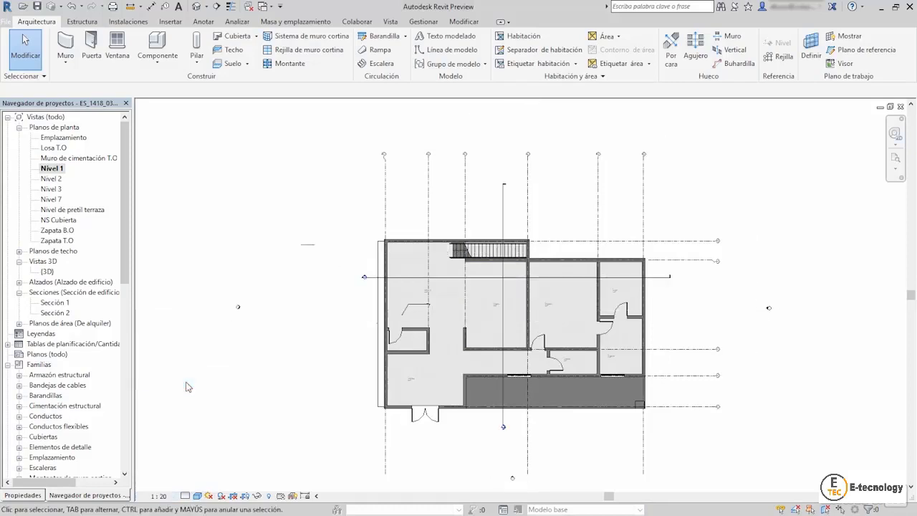
pyautogui.click(159, 496)
pyautogui.click(184, 317)
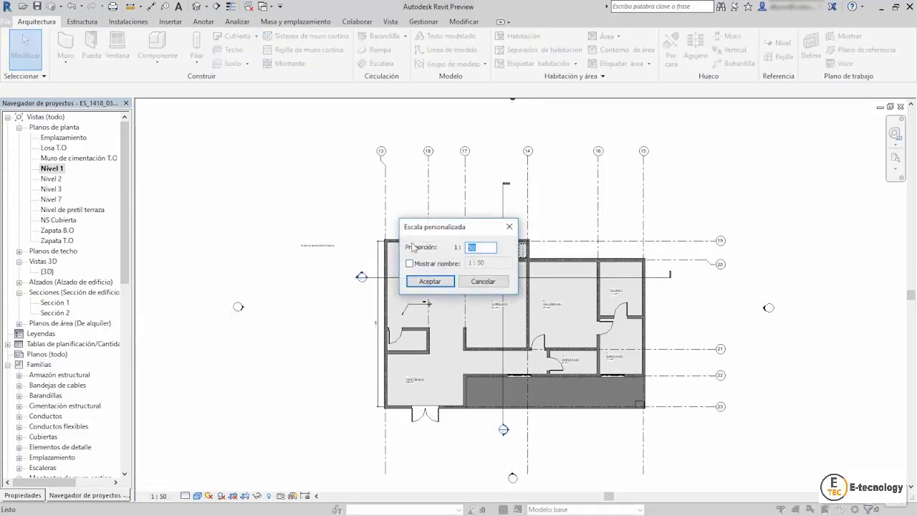
# - Apply a custom scale of 75, then revert the view scale to 1:100
pyautogui.write('75')
pyautogui.click(432, 281)
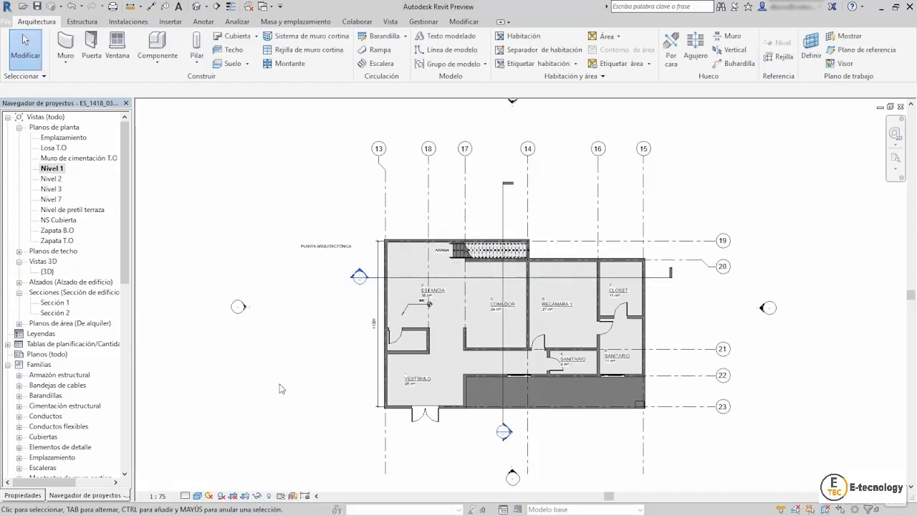
pyautogui.click(159, 496)
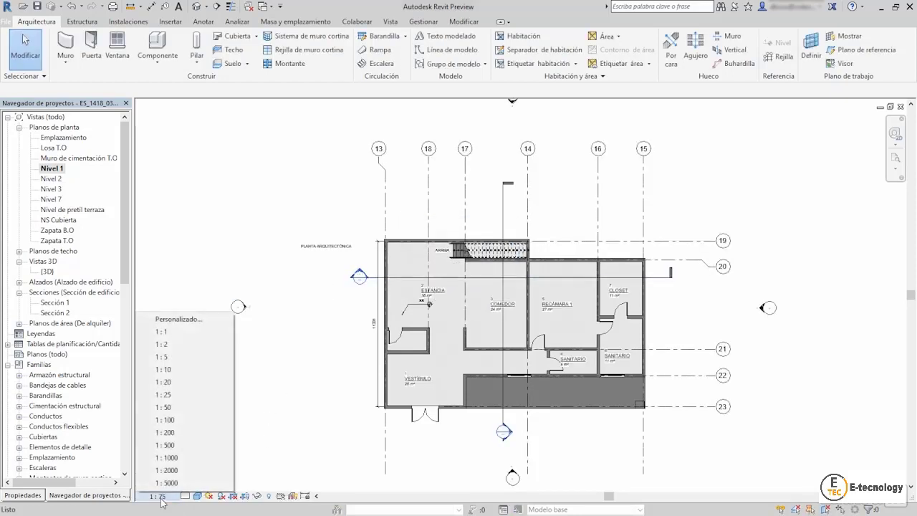
pyautogui.click(179, 420)
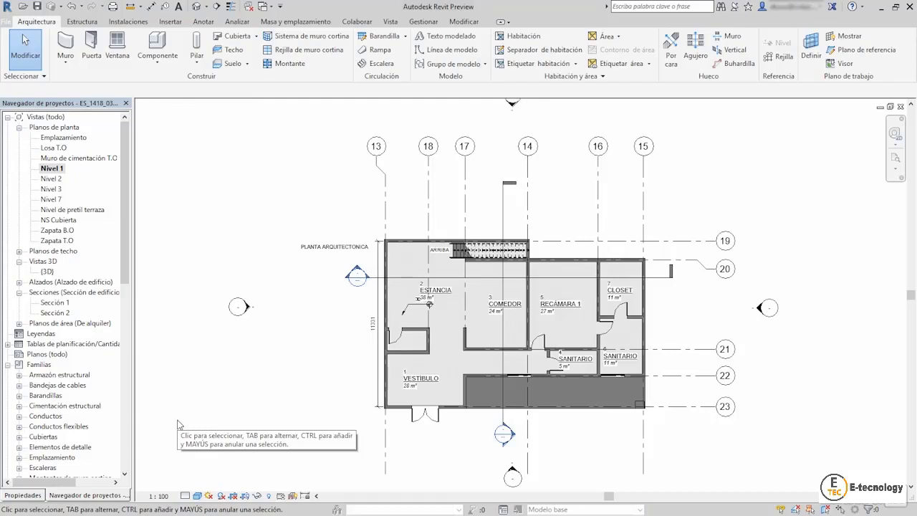
# - Reapply a custom 1:75 view scale through Personalizado
pyautogui.click(163, 495)
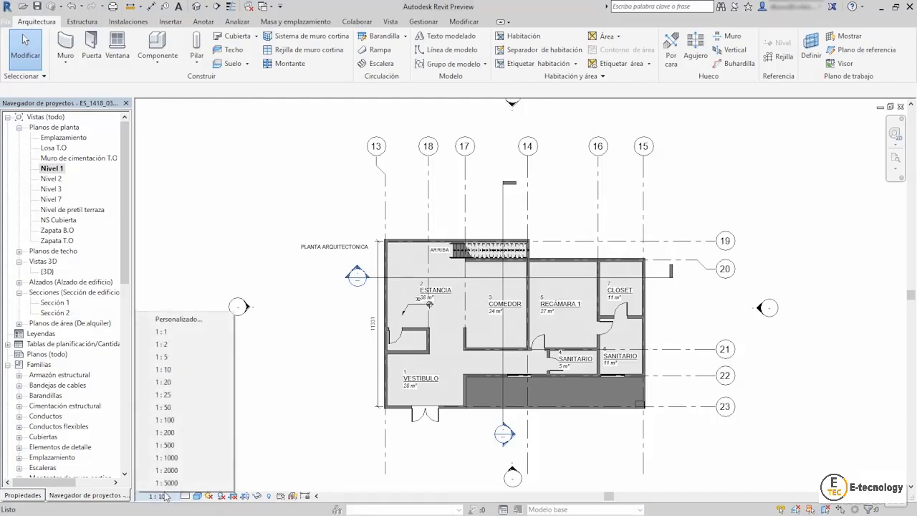
pyautogui.click(178, 323)
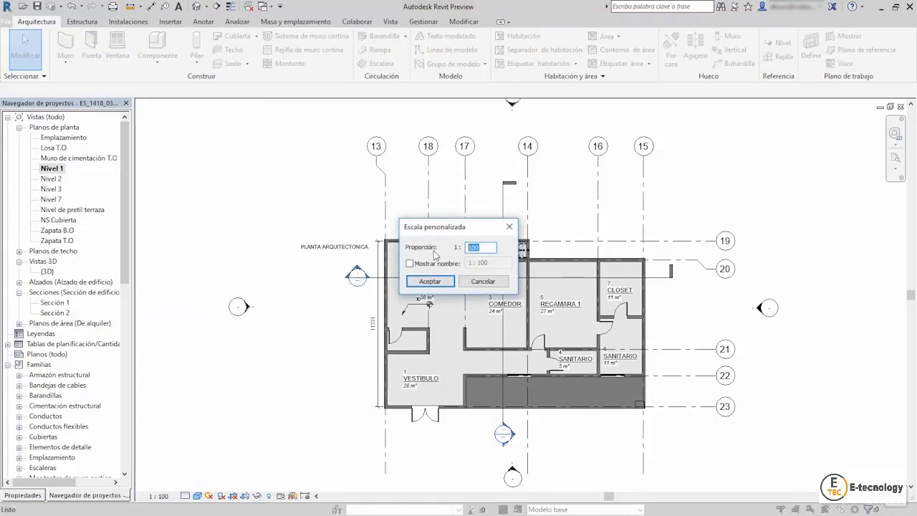
pyautogui.write('75')
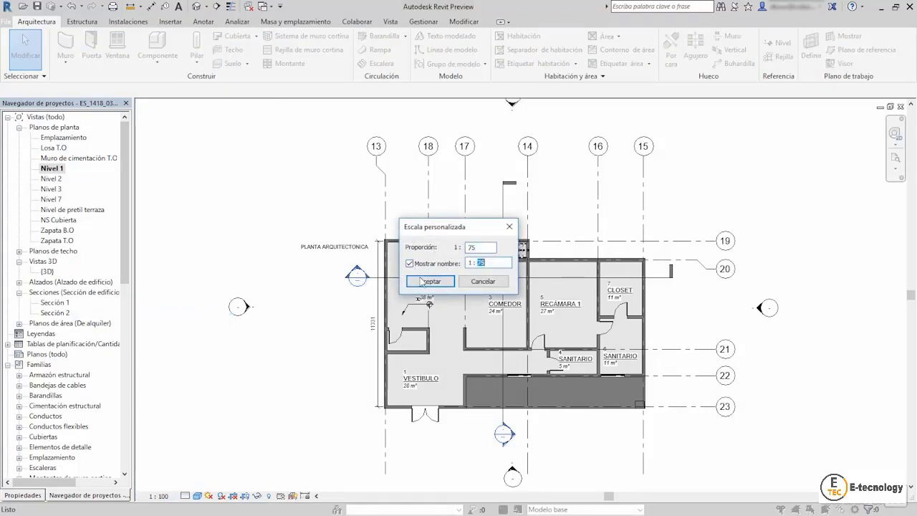
pyautogui.click(430, 280)
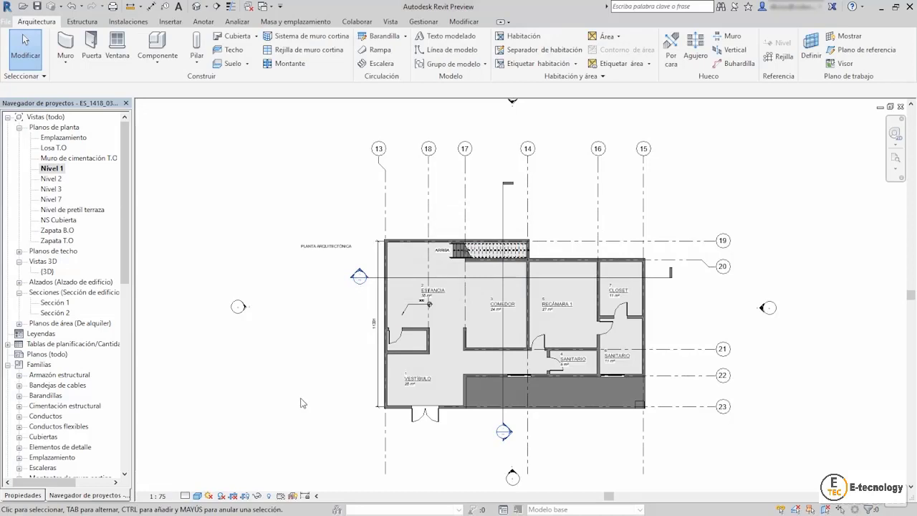
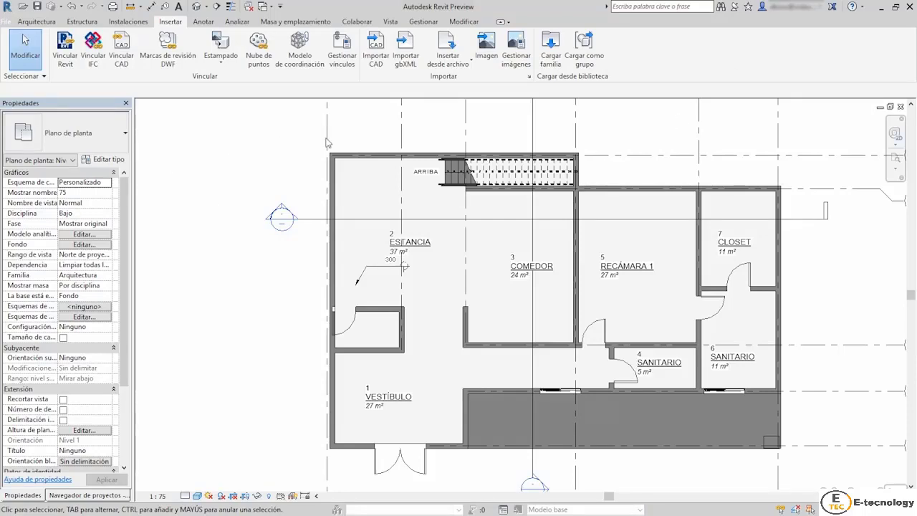
# - Zoom in on the Vestíbulo's double entrance door, selecting the left wall and the adjacent wall segments
pyautogui.scroll(-1, 329, 143)
pyautogui.scroll(1, 406, 367)
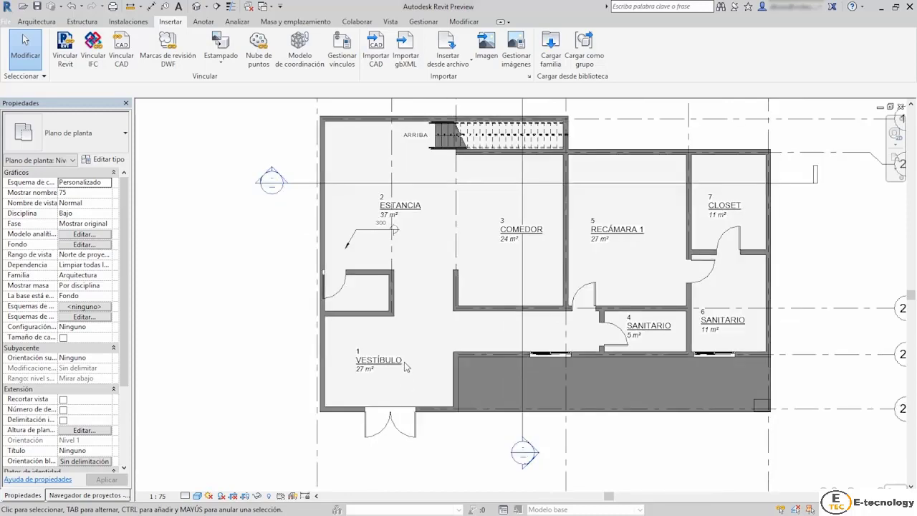
pyautogui.click(326, 237)
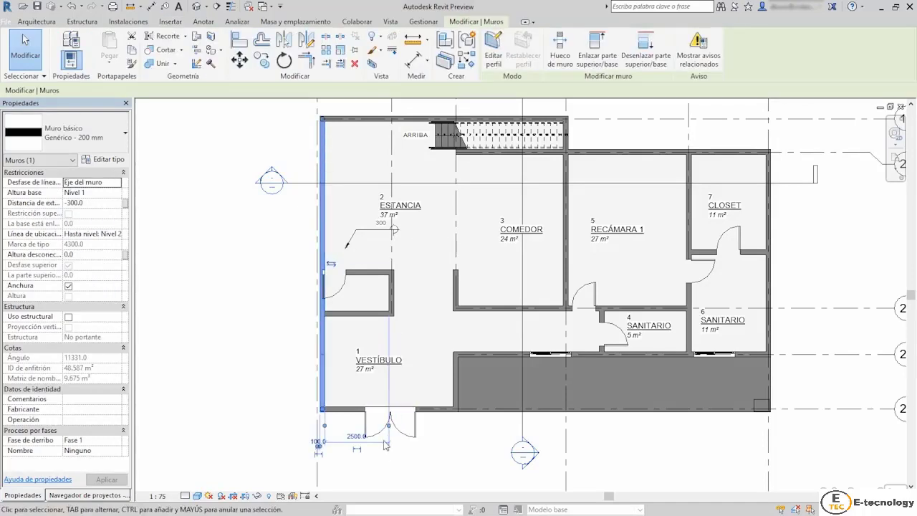
pyautogui.scroll(3, 384, 445)
pyautogui.scroll(3, 344, 451)
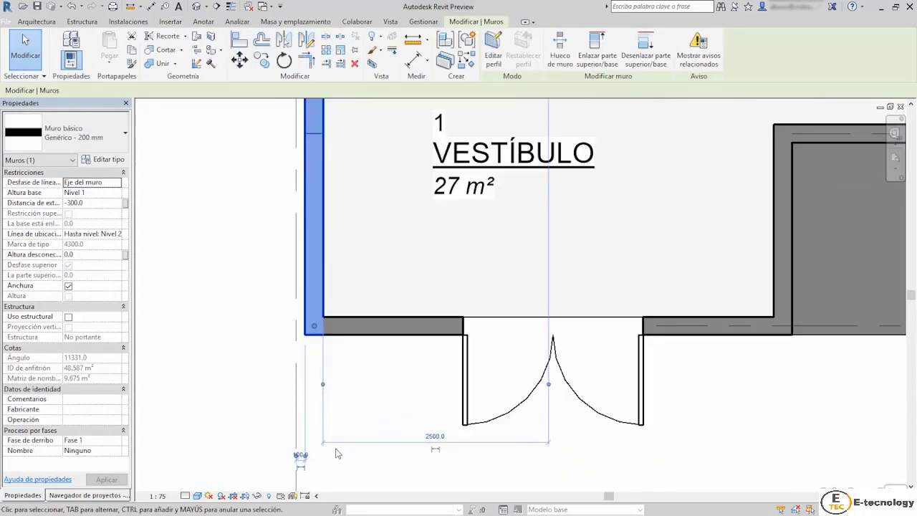
pyautogui.click(717, 326)
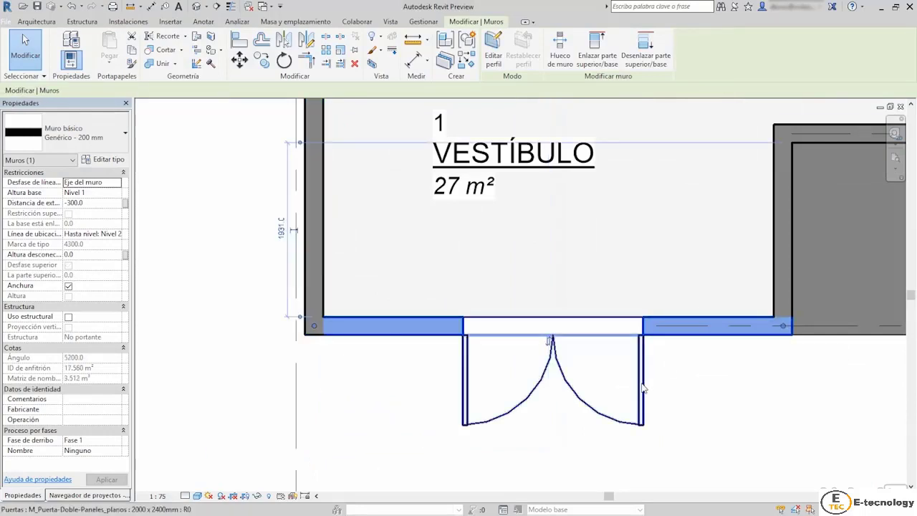
# - Reposition the Vestíbulo entrance door so its right-side distance is 1000
pyautogui.click(644, 388)
pyautogui.scroll(-2, 634, 406)
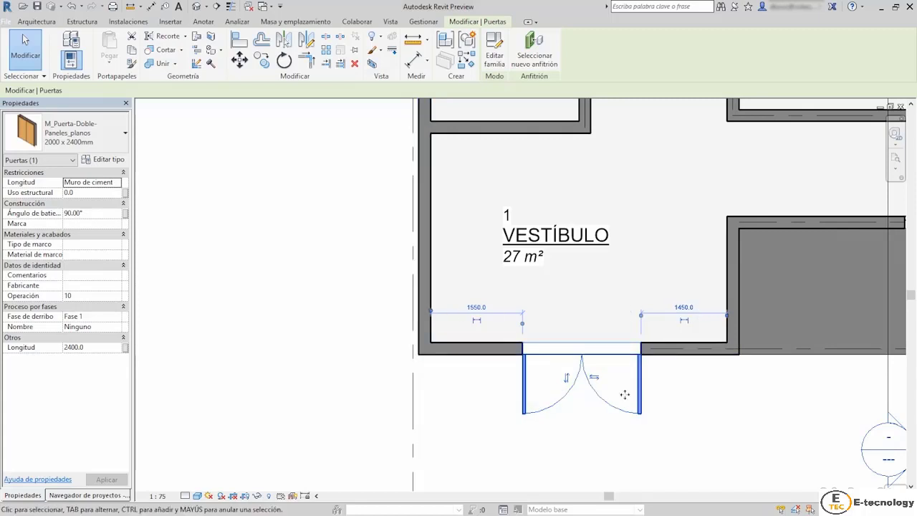
pyautogui.moveTo(580, 356)
pyautogui.mouseDown()
pyautogui.moveTo(586, 362)
pyautogui.moveTo(564, 362)
pyautogui.mouseUp()
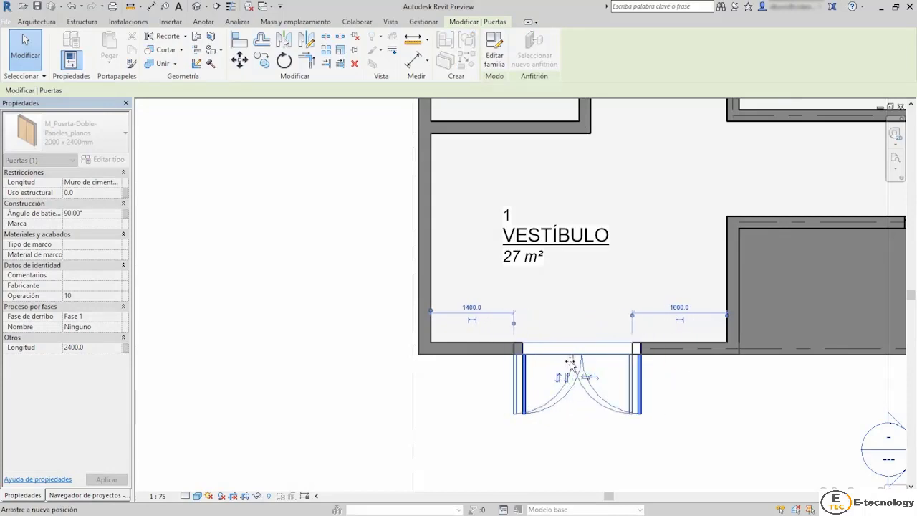
pyautogui.moveTo(564, 364); pyautogui.dragTo(577, 360)
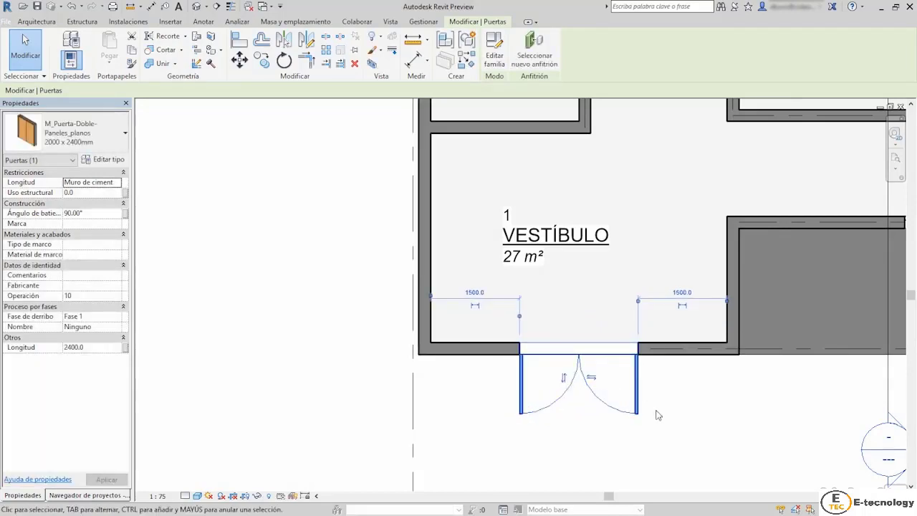
pyautogui.click(682, 292)
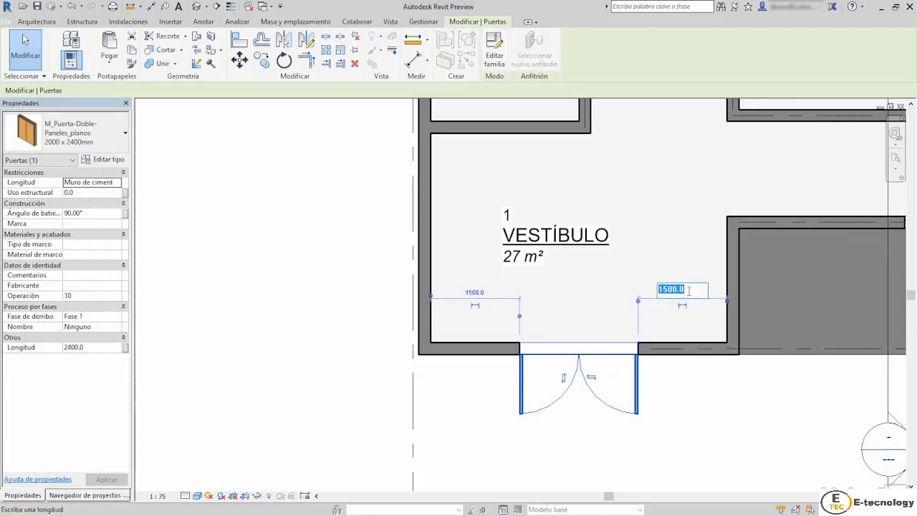
pyautogui.write('1')
pyautogui.press('Return')
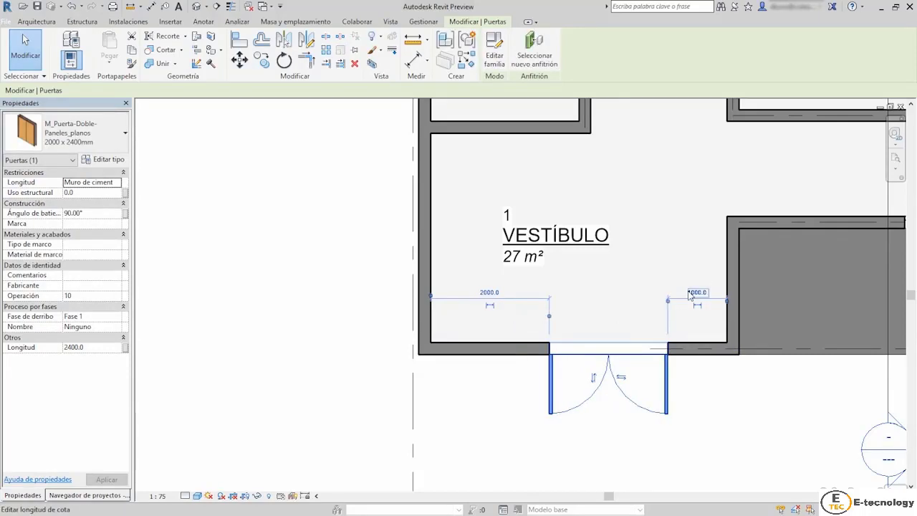
# - Move the wall right of the door from 2300 to 2500
pyautogui.click(726, 260)
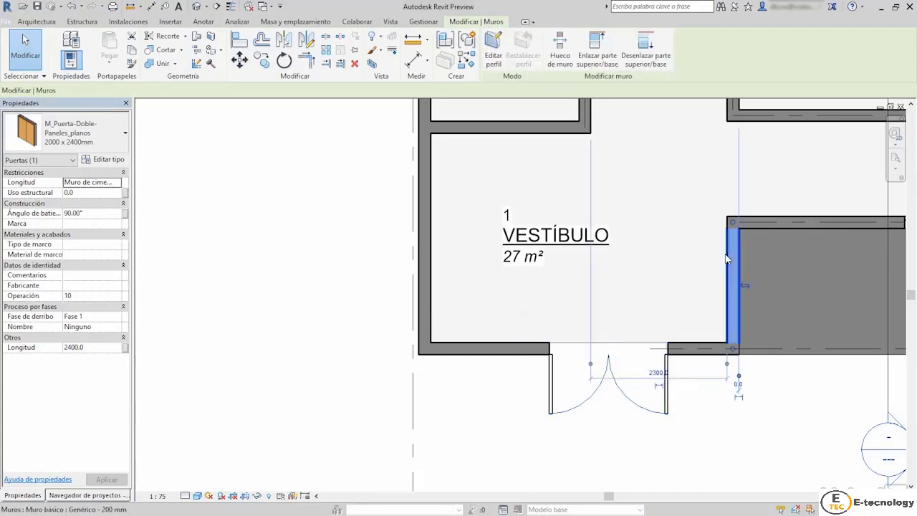
pyautogui.click(657, 373)
pyautogui.write('2500')
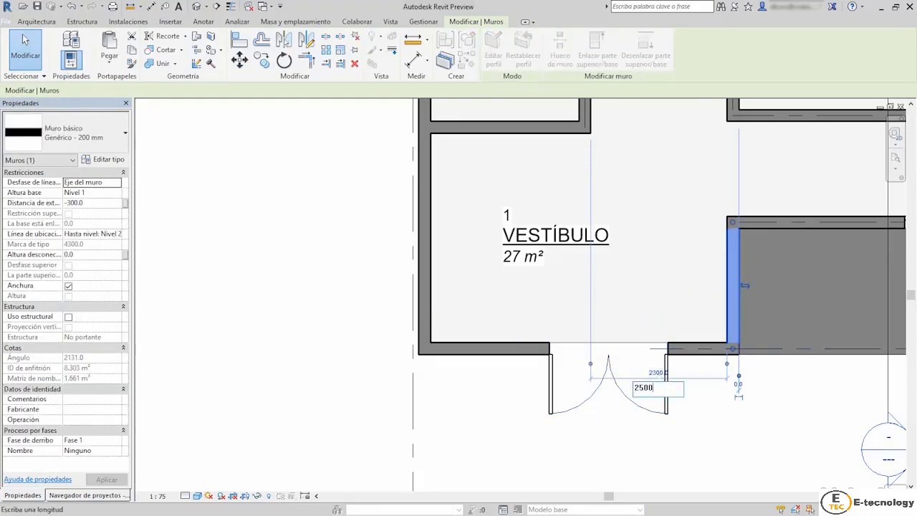
pyautogui.press('Return')
# - Move the Vestíbulo's left outer wall out to 2600 from the door, replacing 2500
pyautogui.press('Escape')
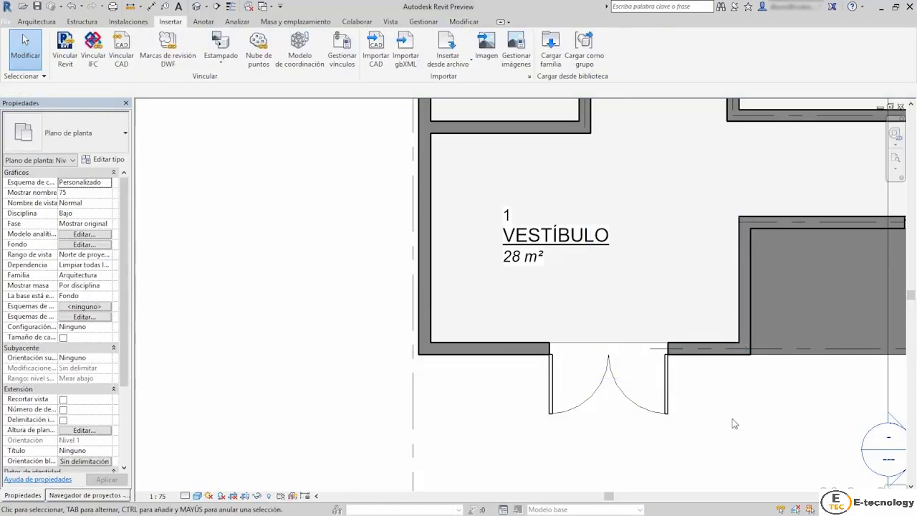
pyautogui.scroll(-2, 687, 448)
pyautogui.scroll(-2, 685, 445)
pyautogui.scroll(1, 544, 344)
pyautogui.scroll(2, 515, 337)
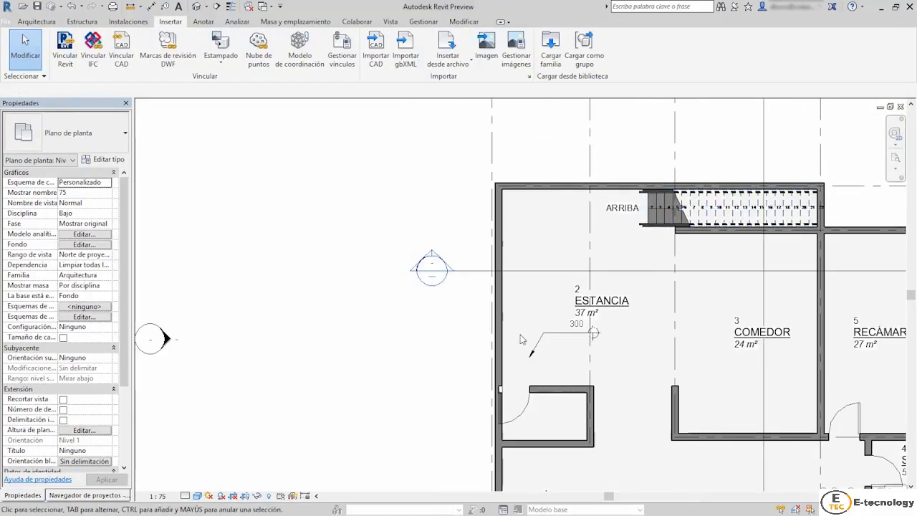
pyautogui.click(505, 332)
pyautogui.scroll(-2, 564, 273)
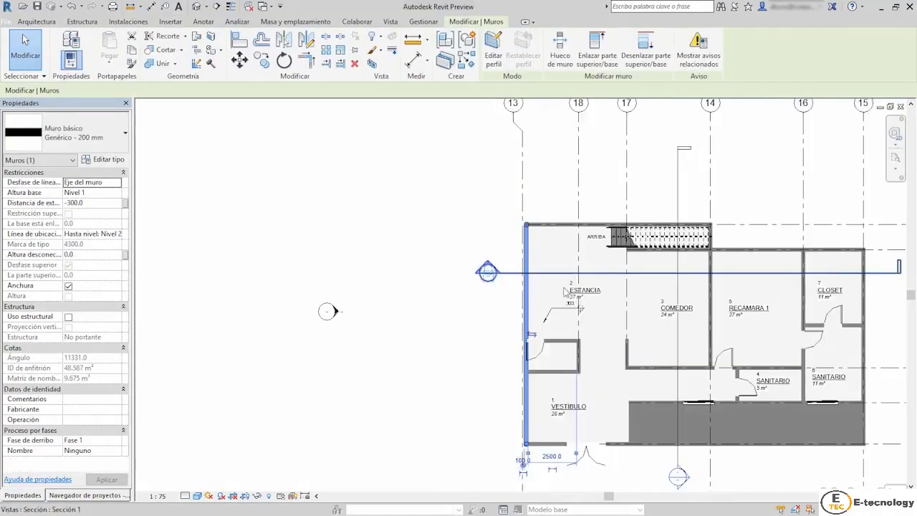
pyautogui.scroll(2, 552, 436)
pyautogui.scroll(2, 552, 434)
pyautogui.click(548, 428)
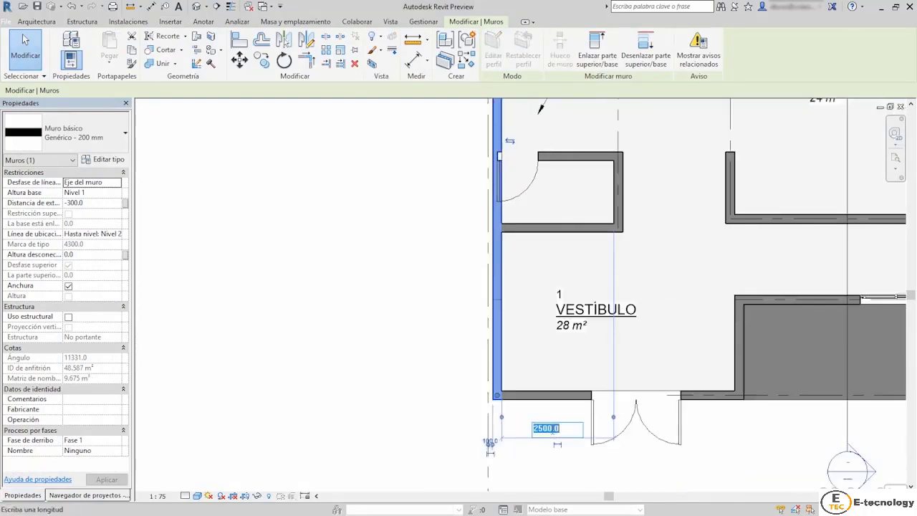
pyautogui.write('2')
pyautogui.press('Return')
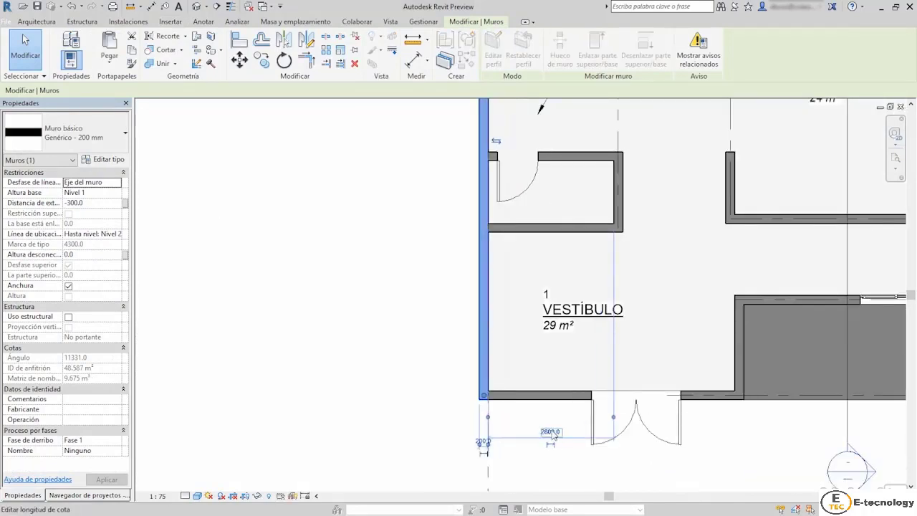
# - Deselect the wall and zoom out to review the enlarged rooms
pyautogui.click(420, 315)
pyautogui.scroll(-2, 422, 352)
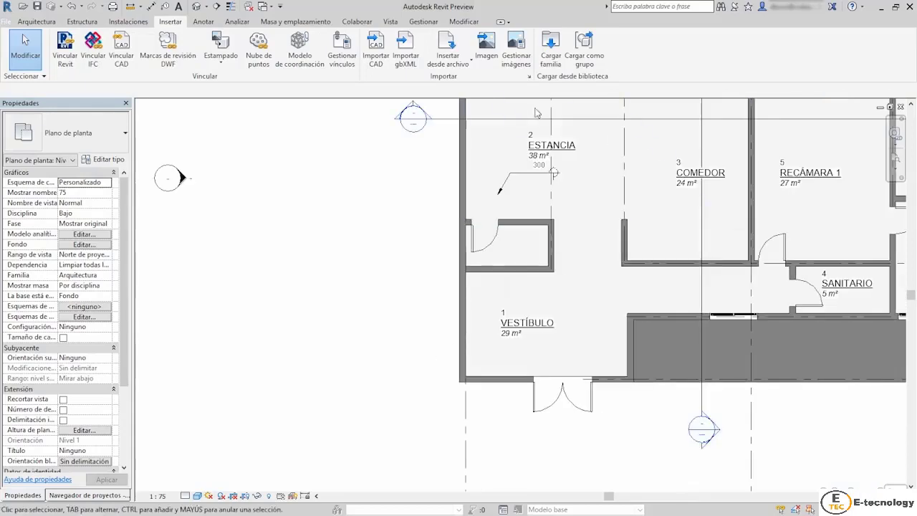
pyautogui.scroll(-2, 426, 351)
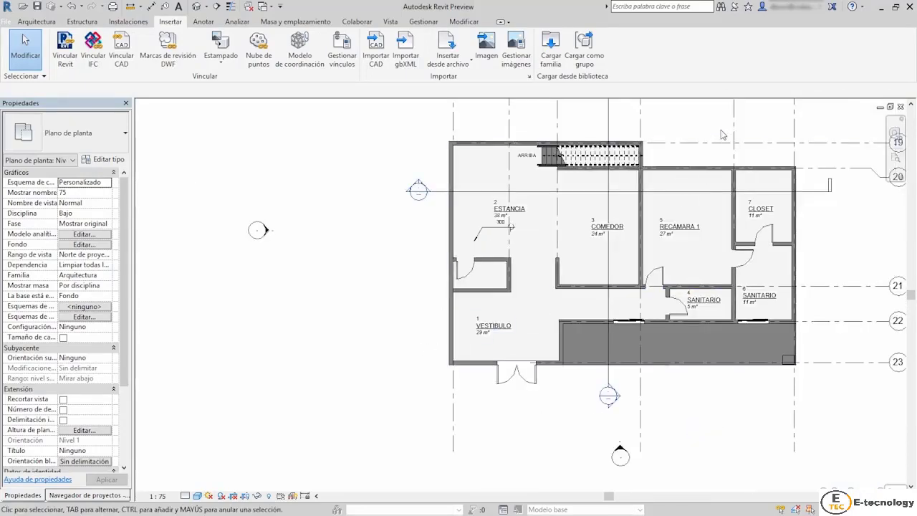
pyautogui.scroll(3, 547, 216)
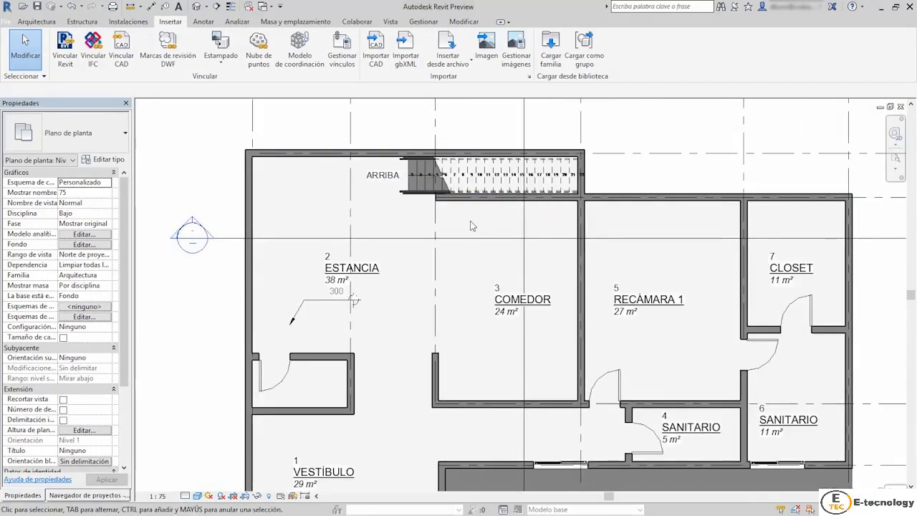
pyautogui.scroll(-1, 471, 222)
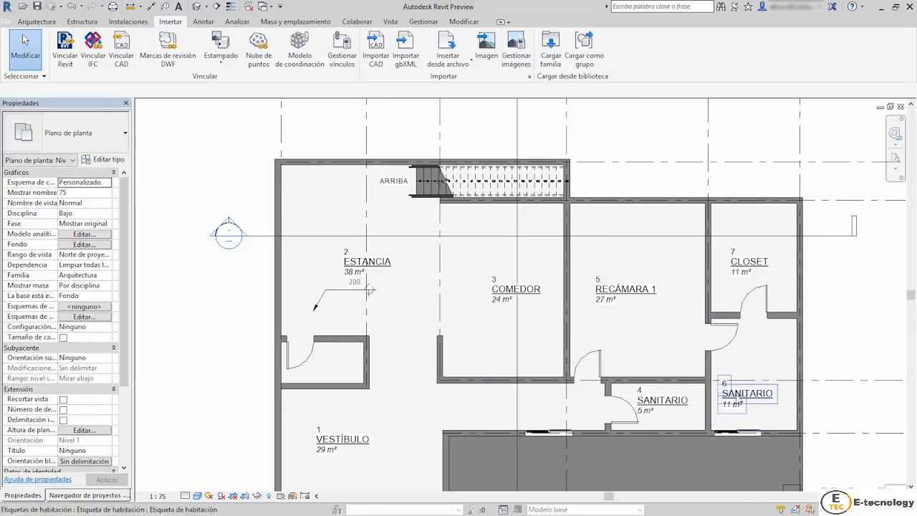
# - Change the Closet–Sanitario wall's 3700 temporary dimension to 4500
pyautogui.click(731, 322)
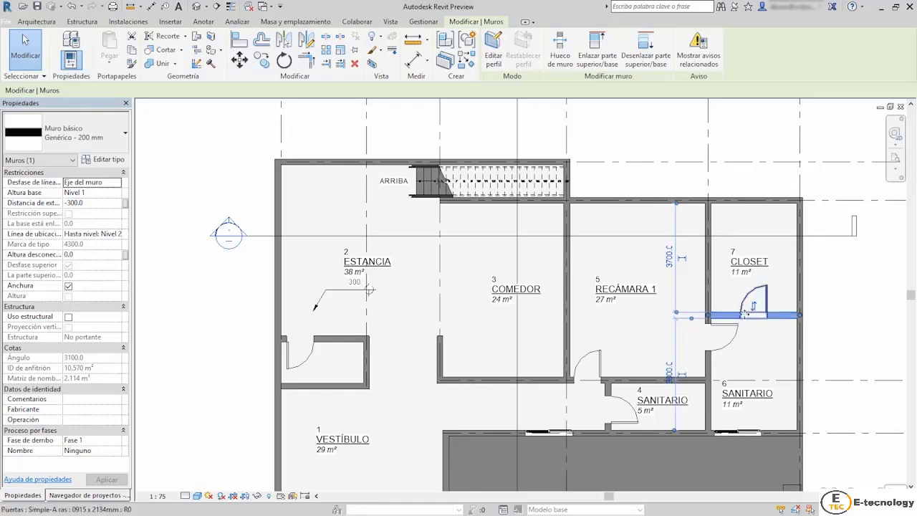
pyautogui.click(669, 255)
pyautogui.write('4')
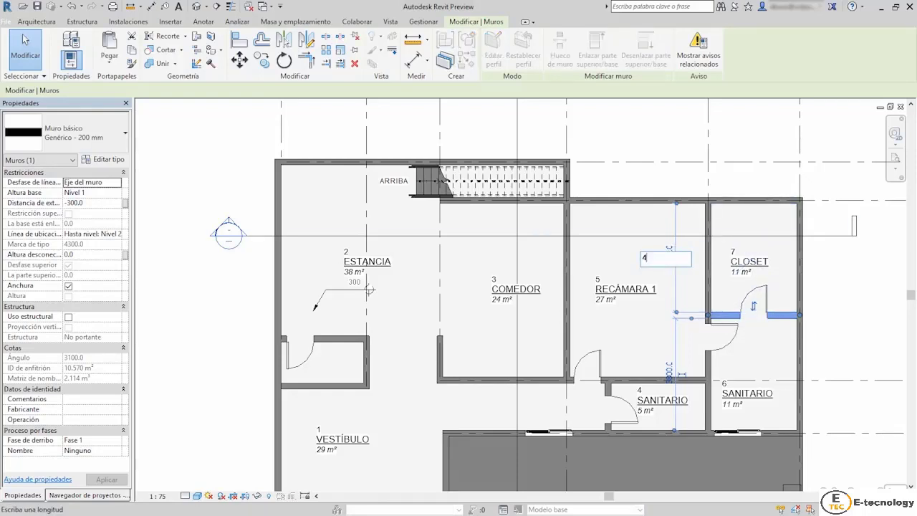
pyautogui.write('50')
pyautogui.press('Return')
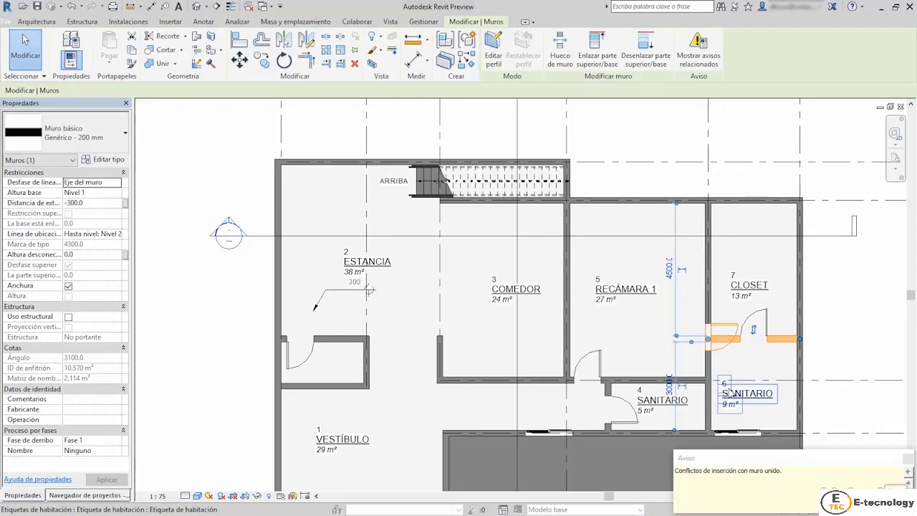
# - Drag the Closet door lower along its wall, then select nearby walls to check dimensions
pyautogui.press('Escape')
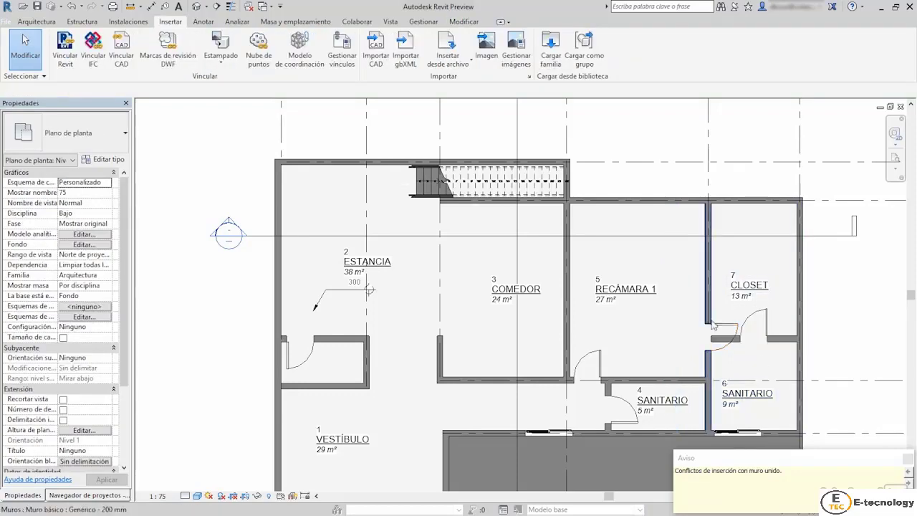
pyautogui.scroll(3, 716, 344)
pyautogui.click(717, 356)
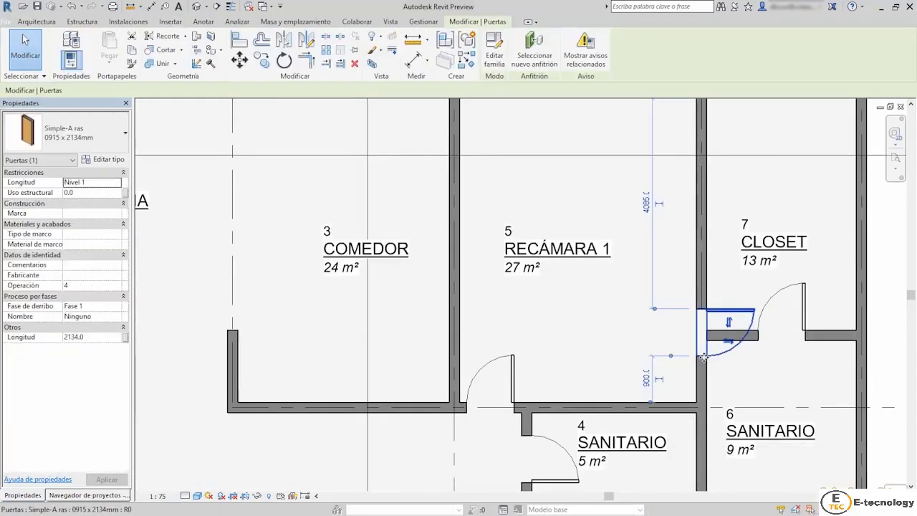
pyautogui.moveTo(703, 357); pyautogui.dragTo(704, 394)
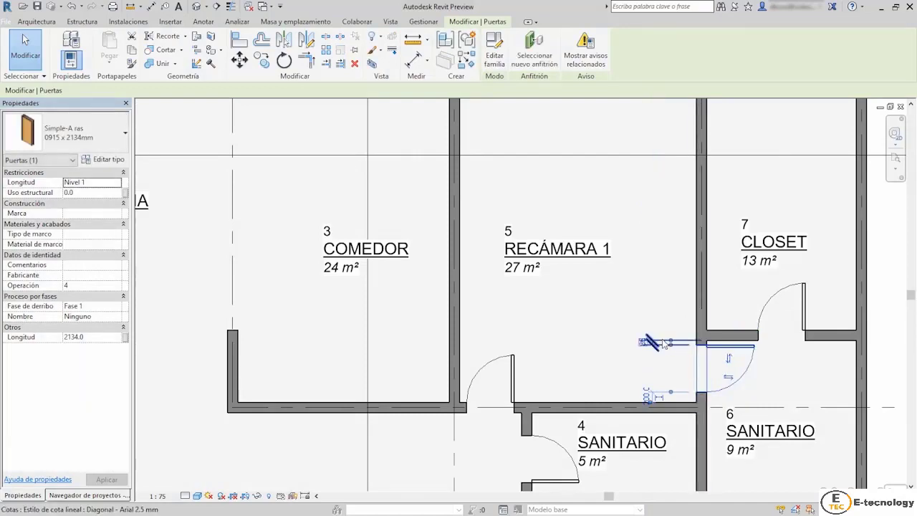
pyautogui.scroll(-1, 663, 329)
pyautogui.scroll(-2, 655, 315)
pyautogui.press('Escape')
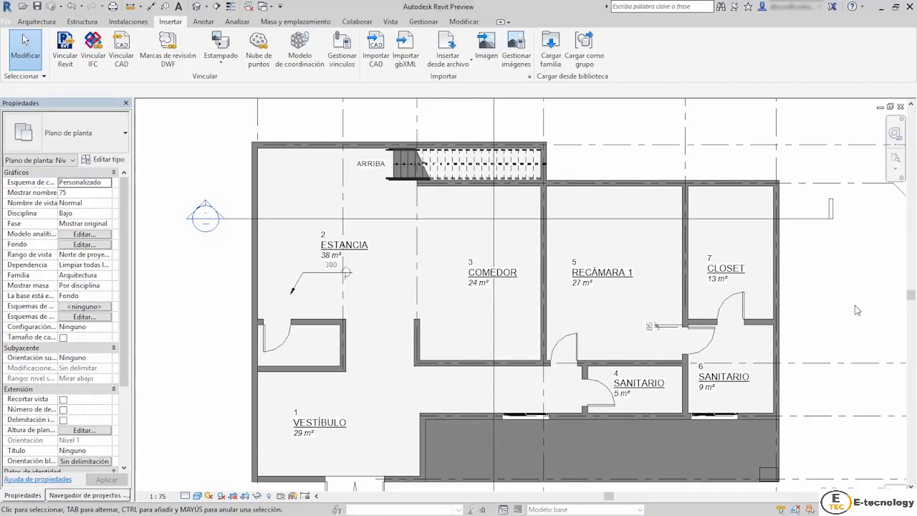
pyautogui.click(588, 183)
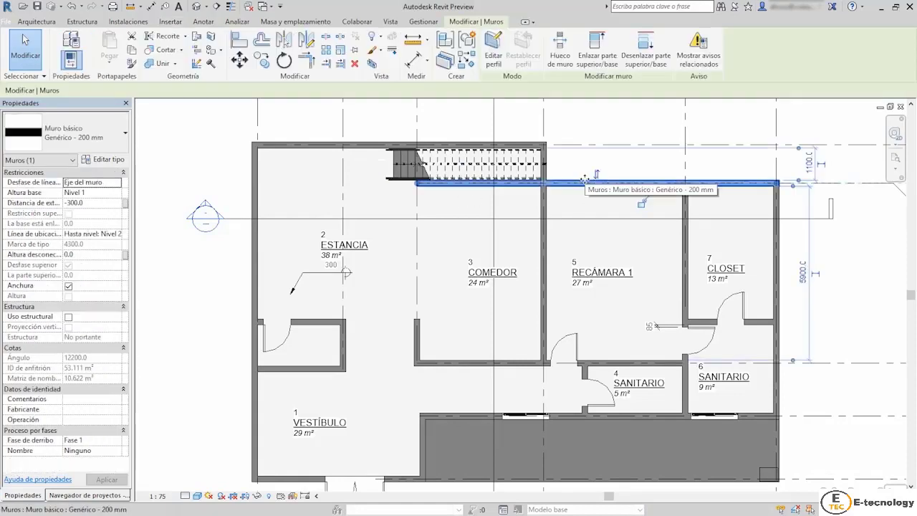
pyautogui.click(545, 236)
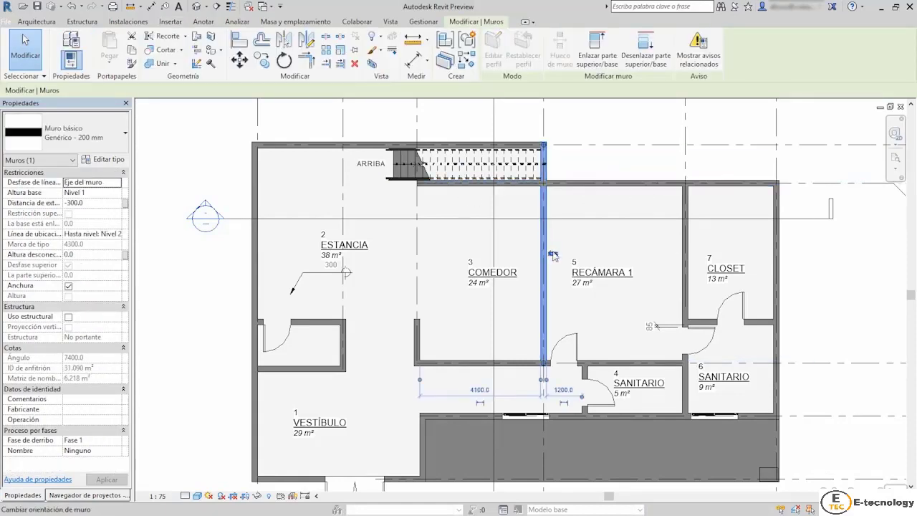
# - Clear the wall selection and select the Sanitario 4 door
pyautogui.click(516, 301)
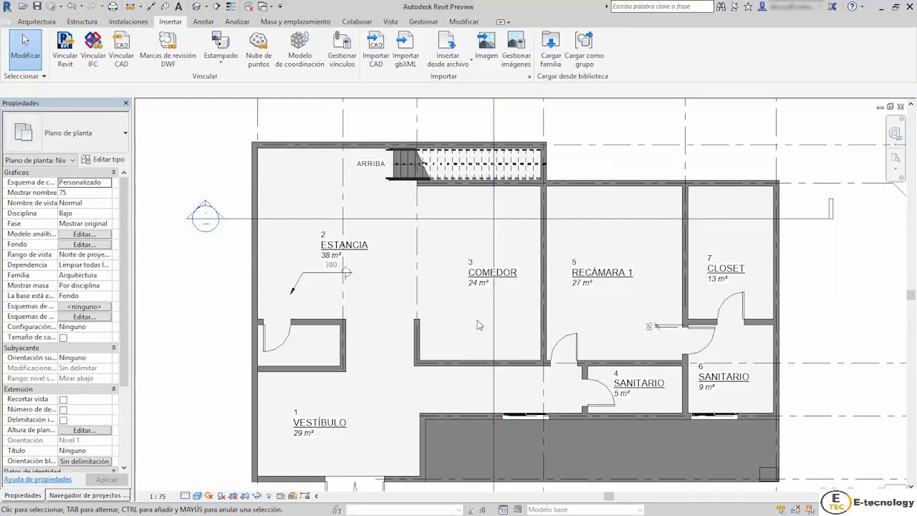
pyautogui.scroll(3, 577, 354)
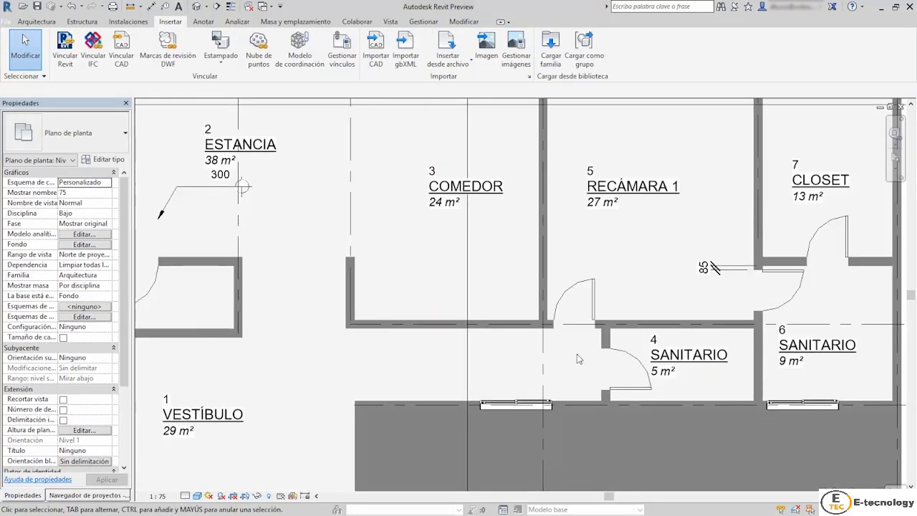
pyautogui.click(593, 305)
pyautogui.scroll(1, 576, 365)
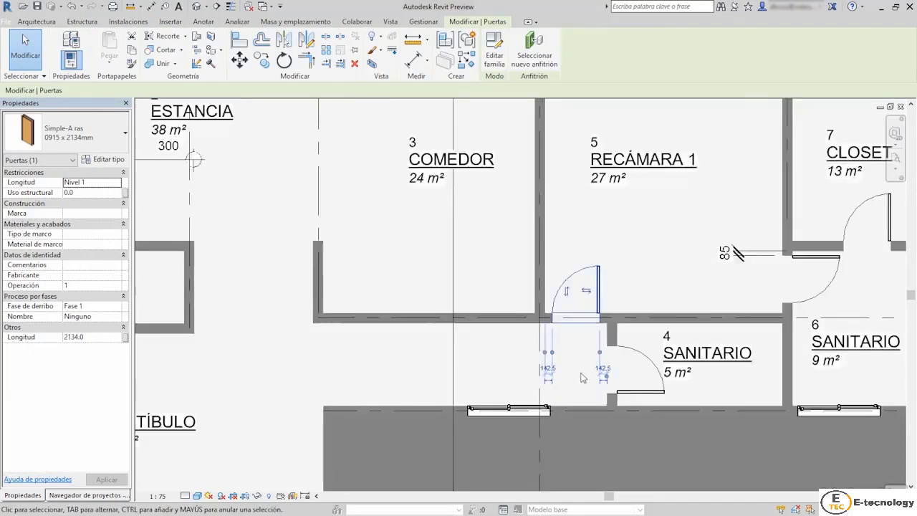
pyautogui.scroll(2, 577, 366)
pyautogui.click(657, 403)
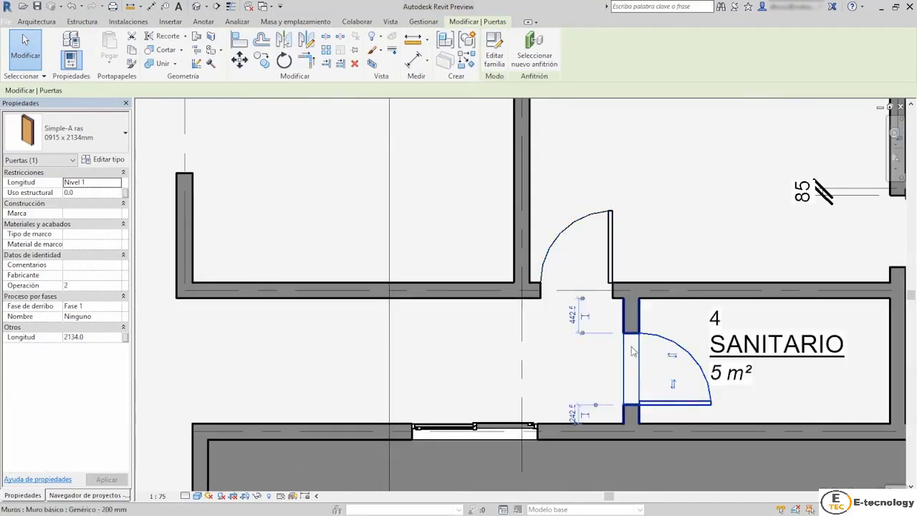
# - Change the door's 442.5 distance to 400 and deselect it
pyautogui.click(572, 315)
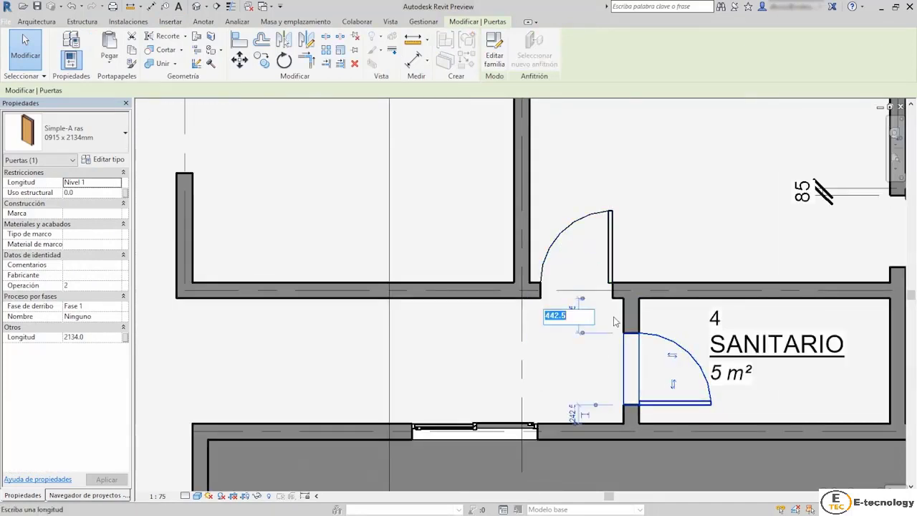
pyautogui.write('400')
pyautogui.press('Return')
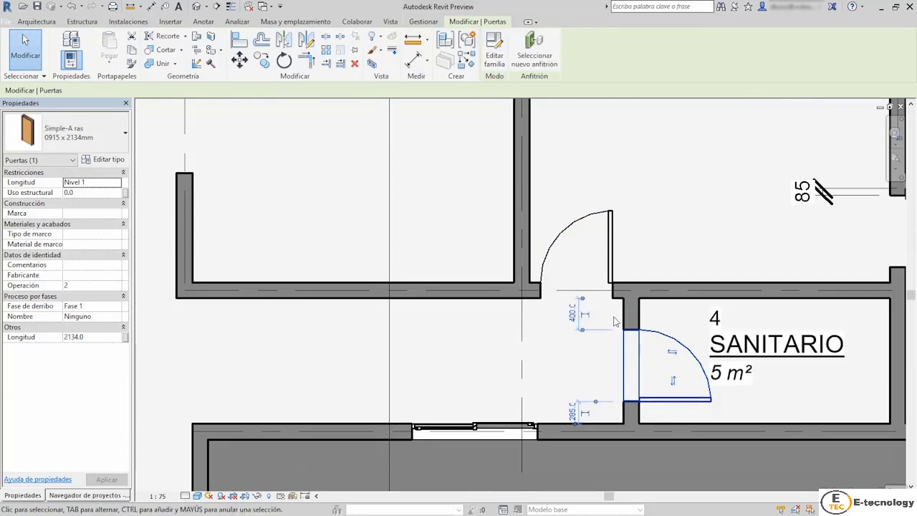
pyautogui.click(573, 315)
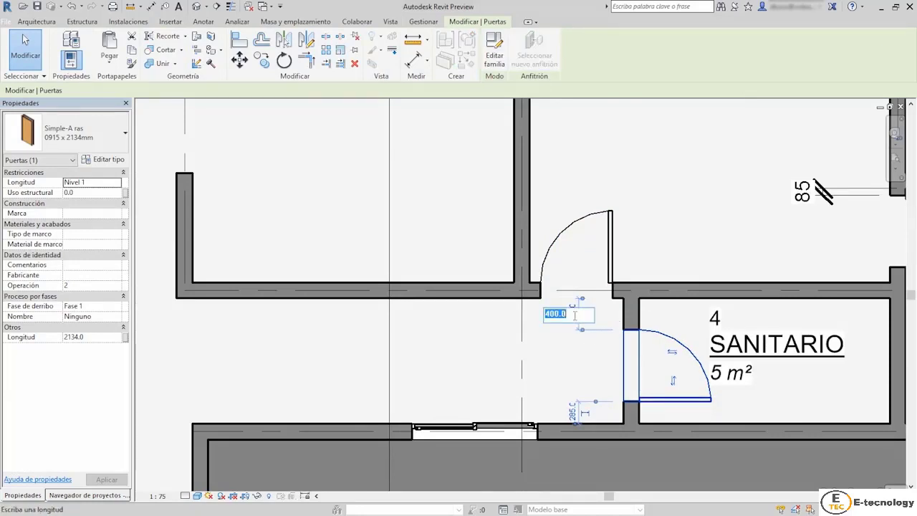
pyautogui.click(548, 371)
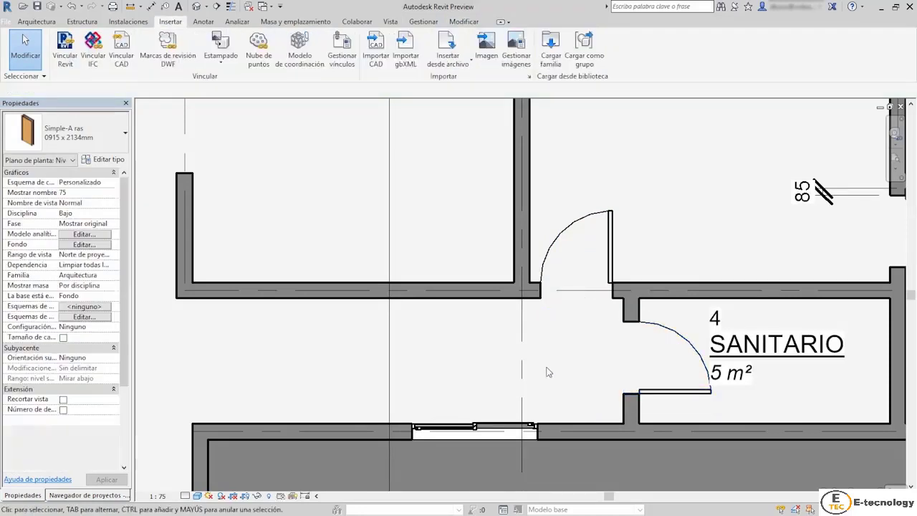
pyautogui.scroll(-3, 547, 372)
pyautogui.scroll(-2, 574, 362)
pyautogui.scroll(-1, 606, 354)
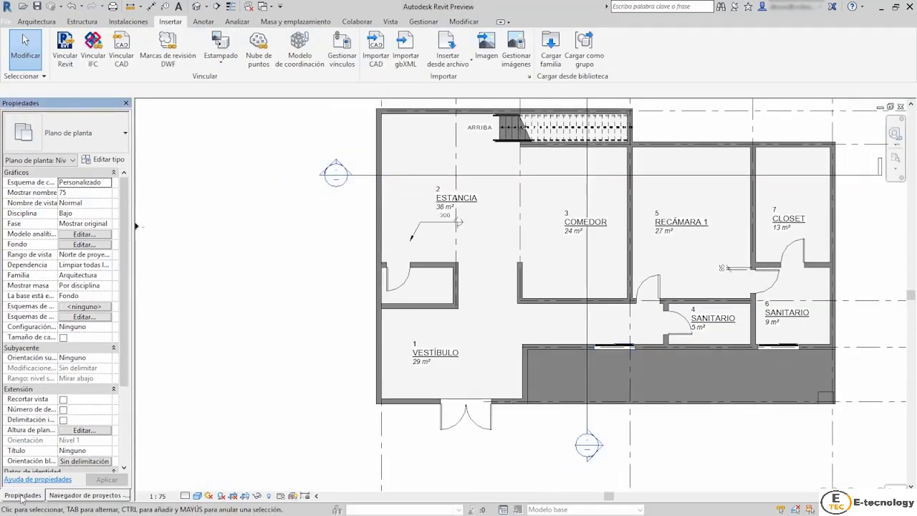
# - Open Sección 1, then Sección 2, from the Project Browser's Secciones list
pyautogui.click(69, 496)
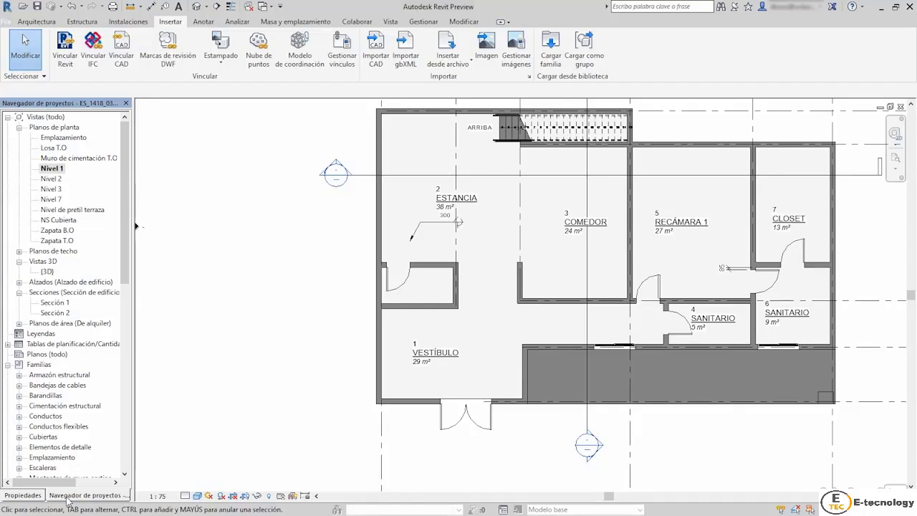
pyautogui.doubleClick(56, 304)
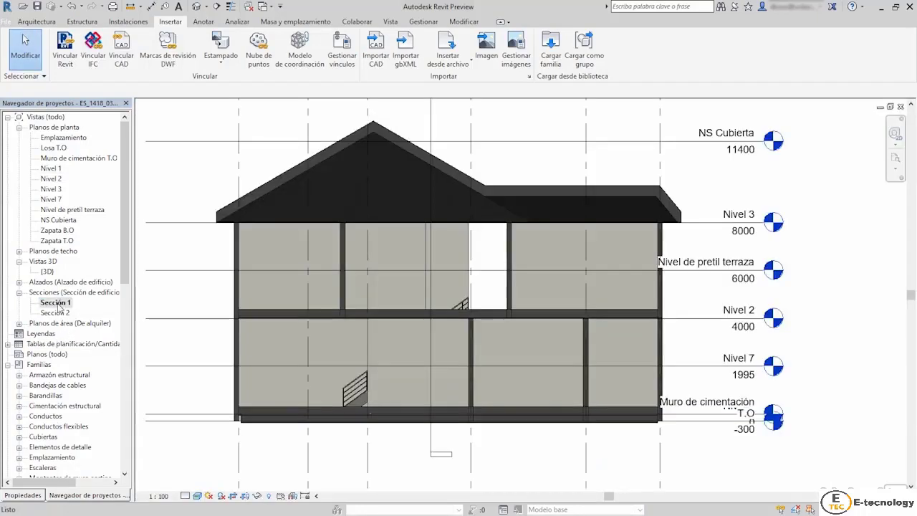
pyautogui.doubleClick(58, 313)
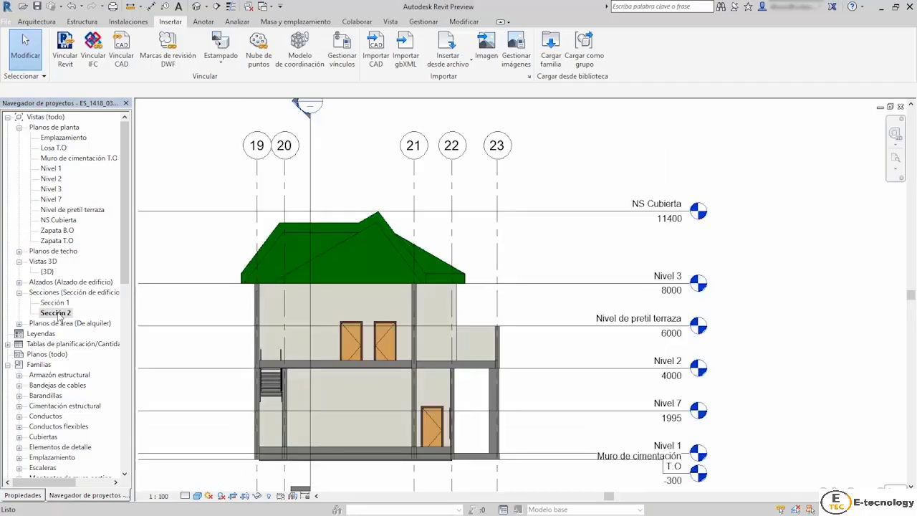
# - Edit the upper-floor door's 800 distance, then undo the conflicting move
pyautogui.scroll(2, 389, 344)
pyautogui.click(389, 325)
pyautogui.scroll(2, 390, 330)
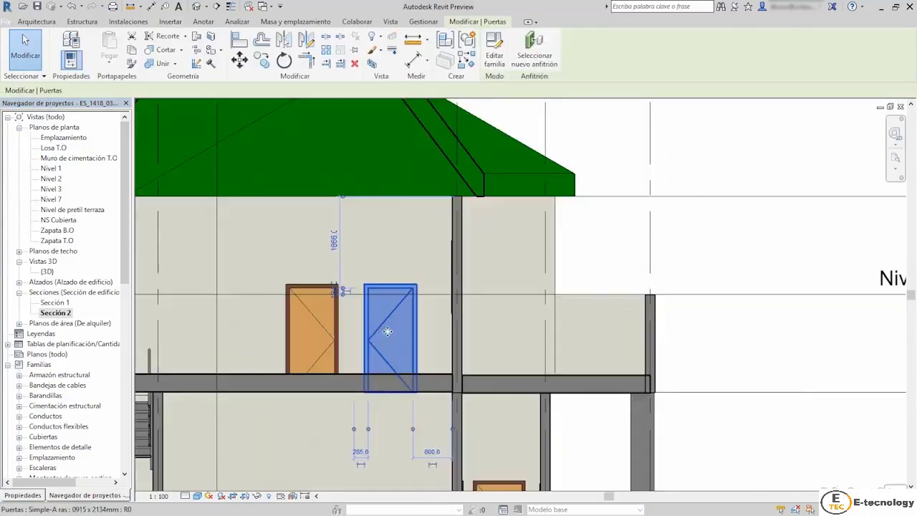
pyautogui.scroll(2, 391, 329)
pyautogui.click(424, 337)
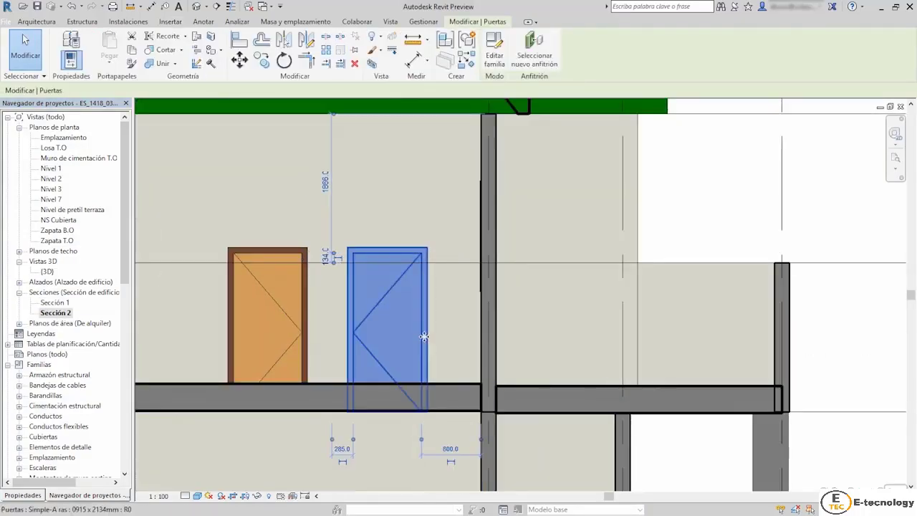
pyautogui.click(451, 448)
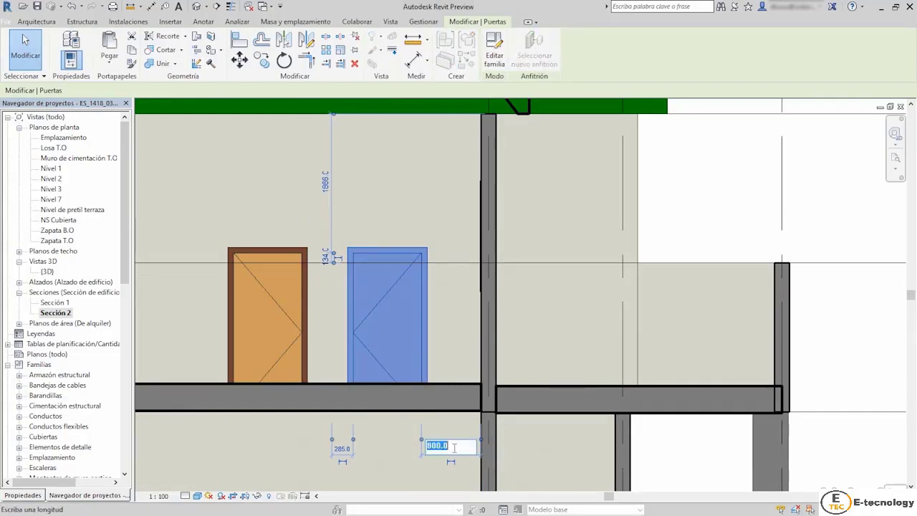
pyautogui.write('5')
pyautogui.press('Return')
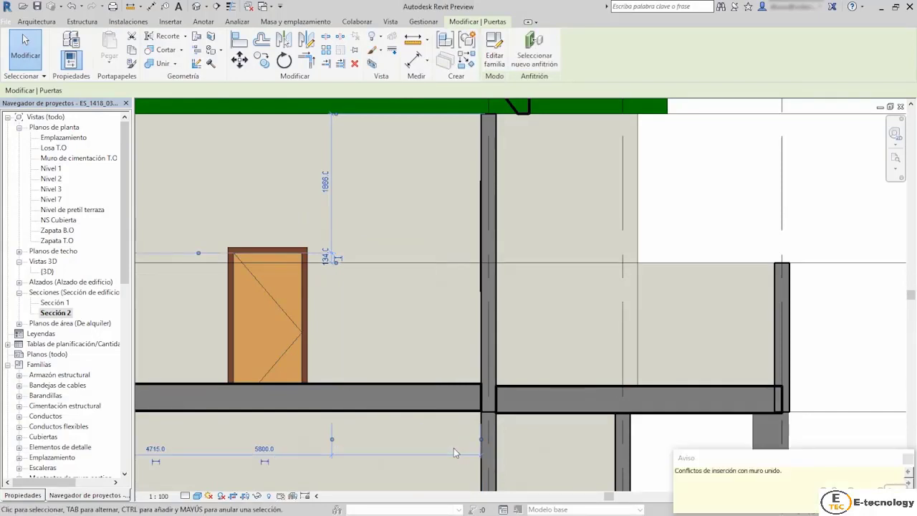
pyautogui.hotkey('ctrl', 'z')
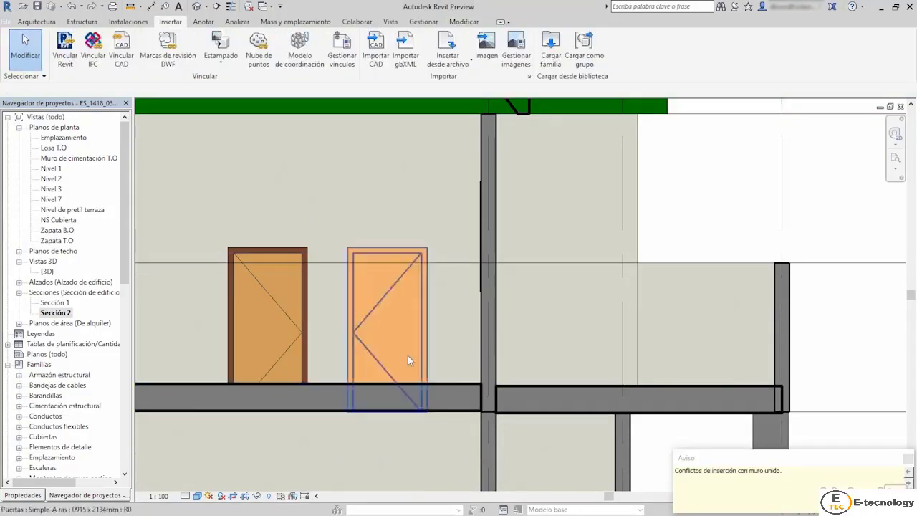
# - Change the door's 285 left gap to 300 and deselect it
pyautogui.click(386, 349)
pyautogui.click(341, 448)
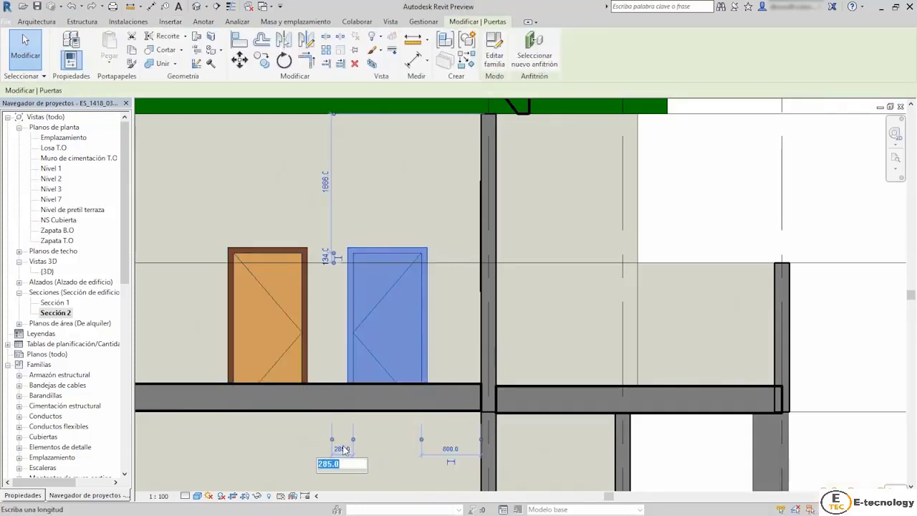
pyautogui.write('300')
pyautogui.press('Return')
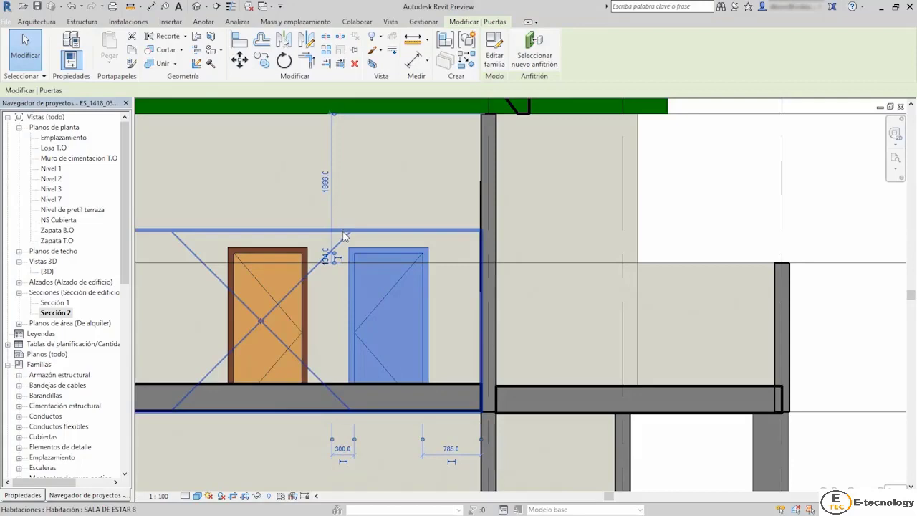
pyautogui.scroll(-2, 504, 301)
pyautogui.scroll(-1, 504, 301)
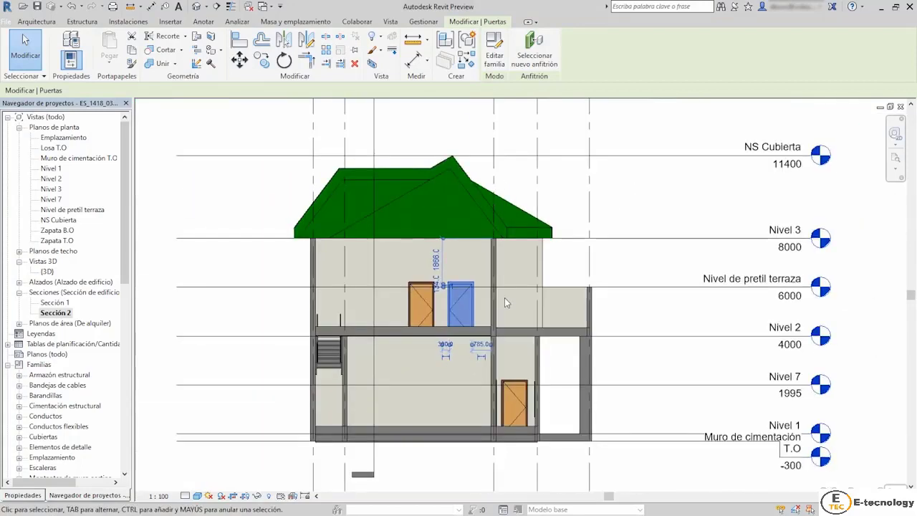
pyautogui.click(640, 259)
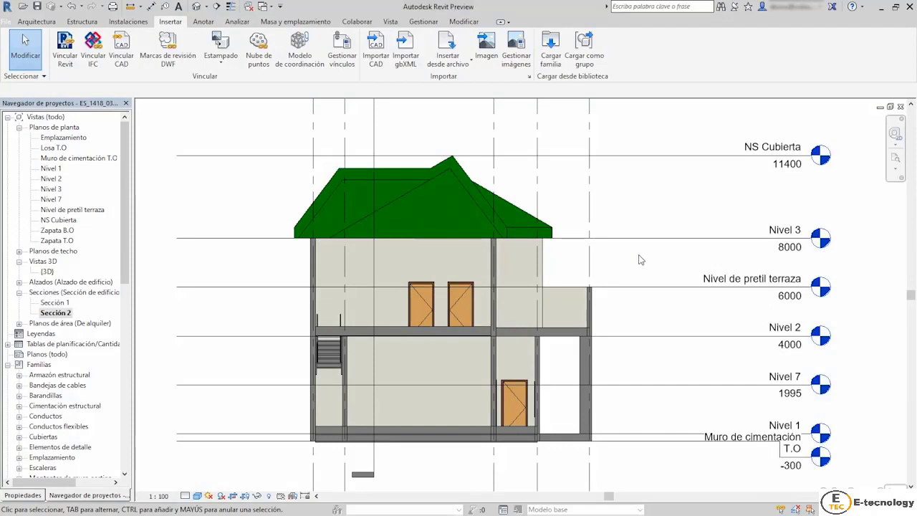
pyautogui.scroll(1, 308, 450)
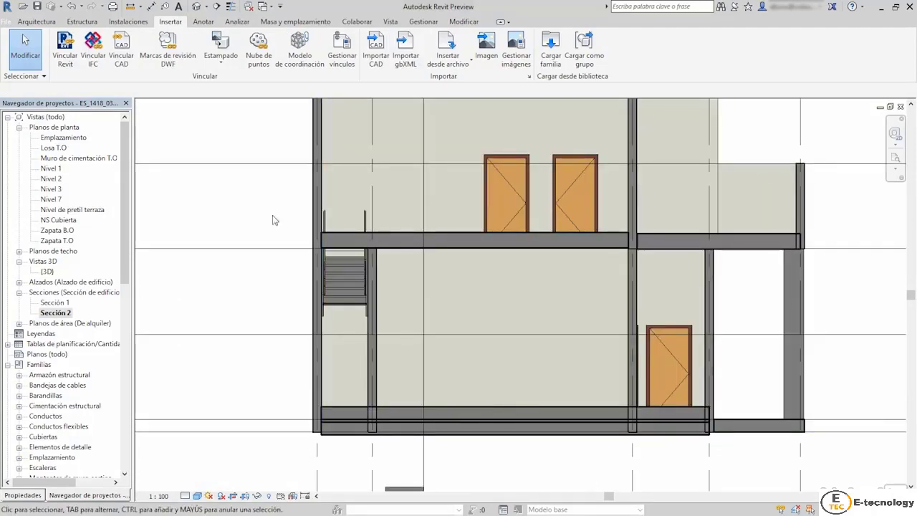
# - In the {3D} view, change the window's 2600 offset to 2500
pyautogui.click(48, 272)
pyautogui.doubleClick(48, 272)
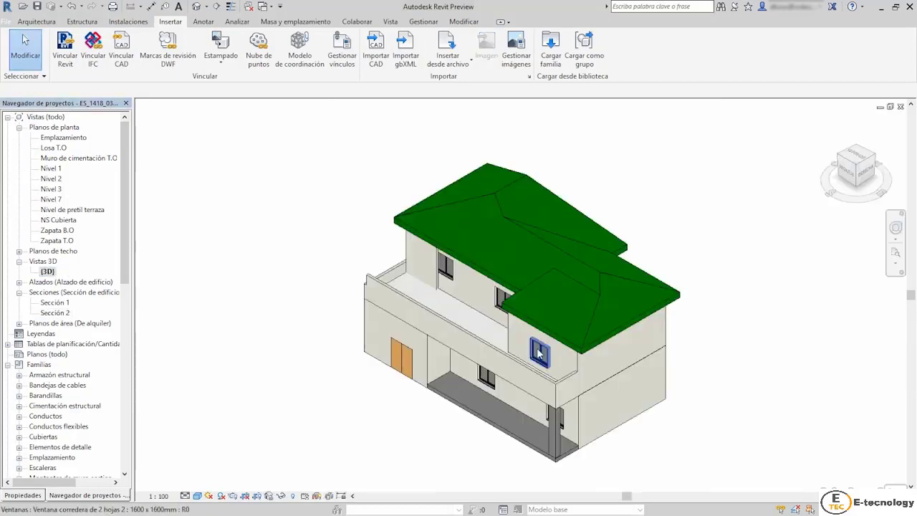
pyautogui.click(545, 355)
pyautogui.scroll(2, 559, 347)
pyautogui.scroll(2, 559, 348)
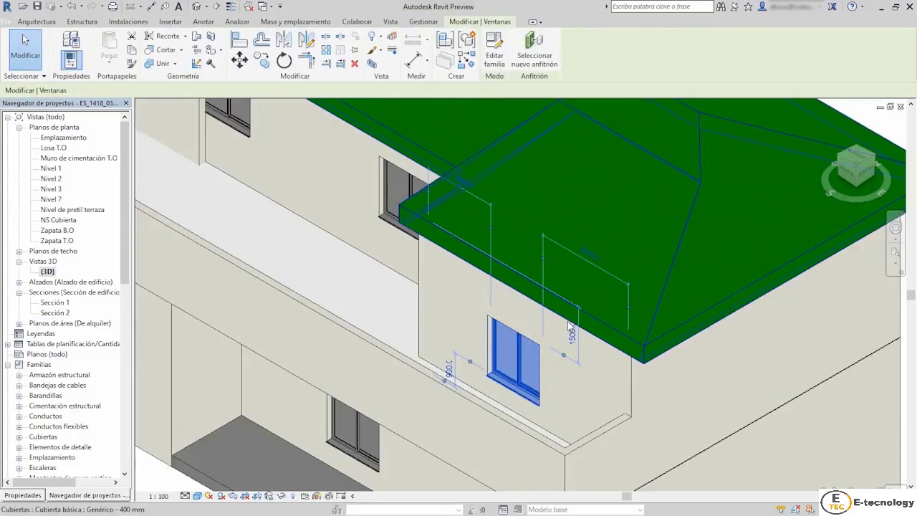
pyautogui.click(592, 254)
pyautogui.write('2500')
pyautogui.press('Return')
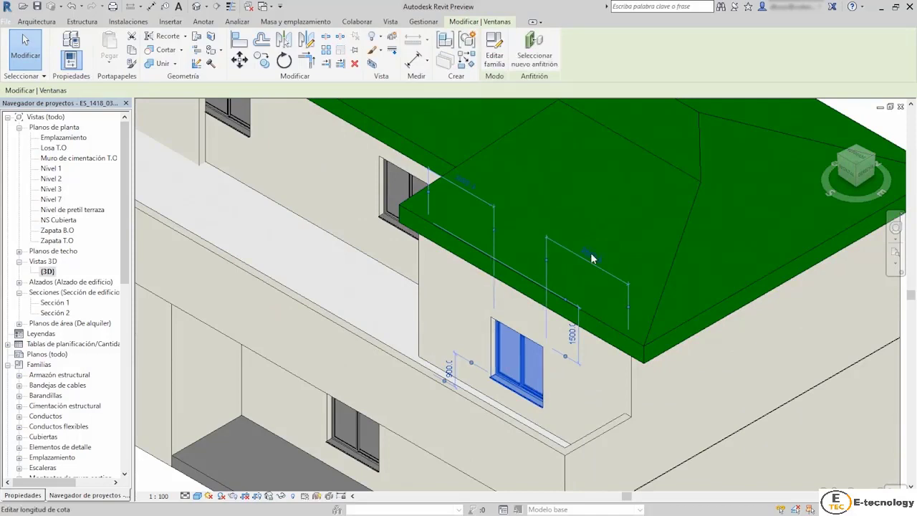
# - Change the window's 2000 offset to 2200 and deselect it
pyautogui.click(459, 183)
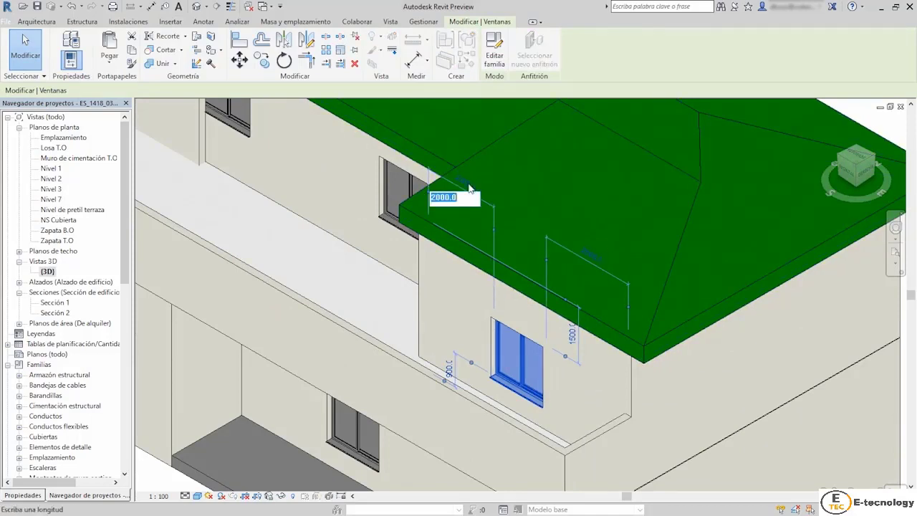
pyautogui.write('2')
pyautogui.write('200')
pyautogui.press('Return')
pyautogui.scroll(-4, 578, 298)
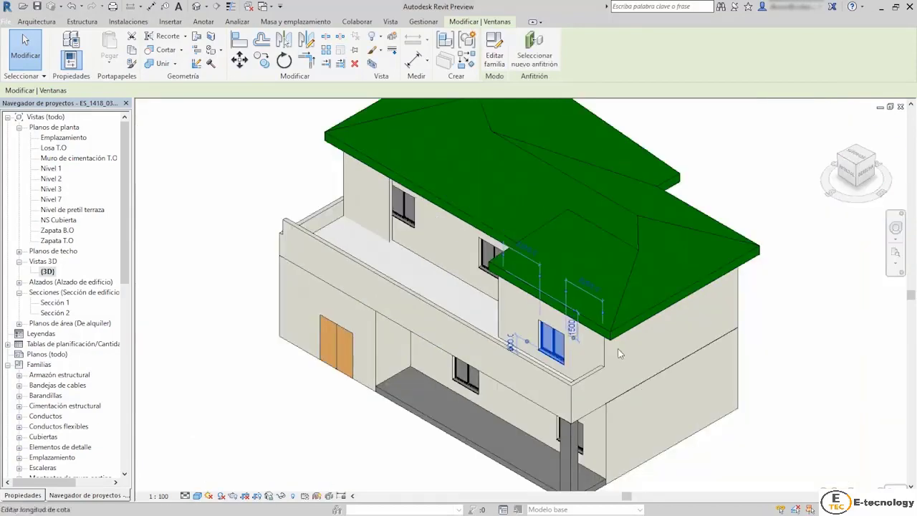
pyautogui.click(770, 394)
# - Orbit the model and snap to the FRONTAL ViewCube face
pyautogui.keyDown('shift'); pyautogui.moveTo(788, 324); pyautogui.dragTo(133, 301, button='middle'); pyautogui.keyUp('shift')
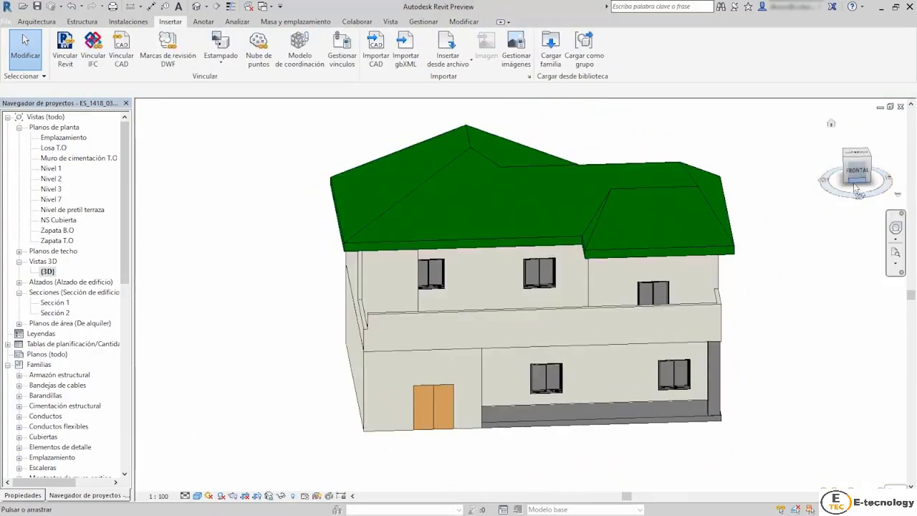
pyautogui.click(856, 172)
pyautogui.scroll(2, 690, 352)
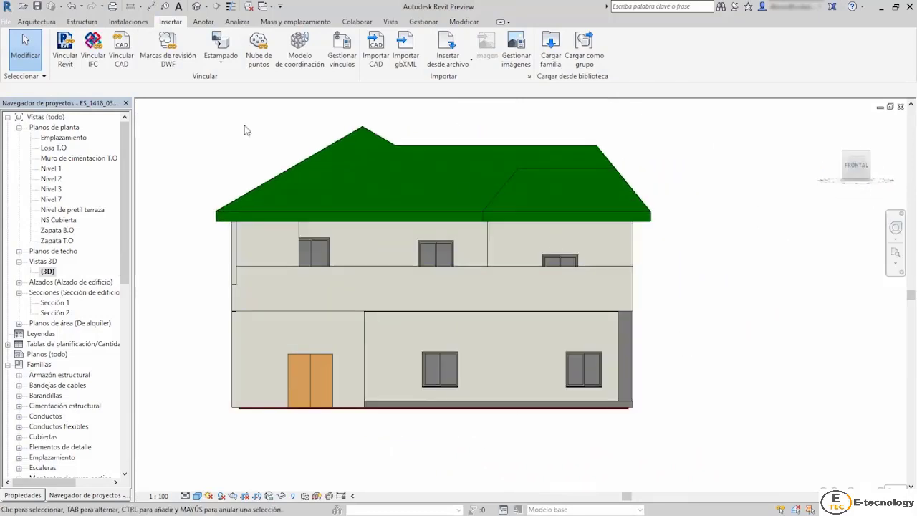
pyautogui.scroll(1, 245, 129)
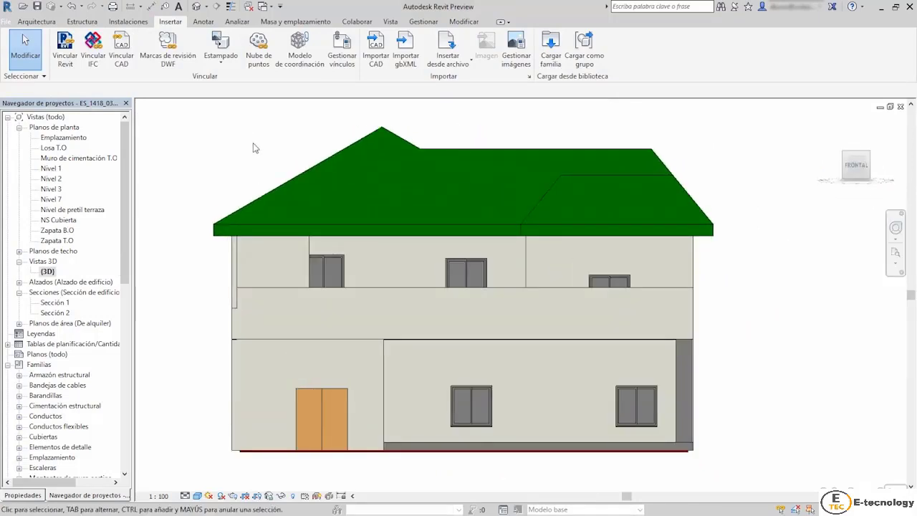